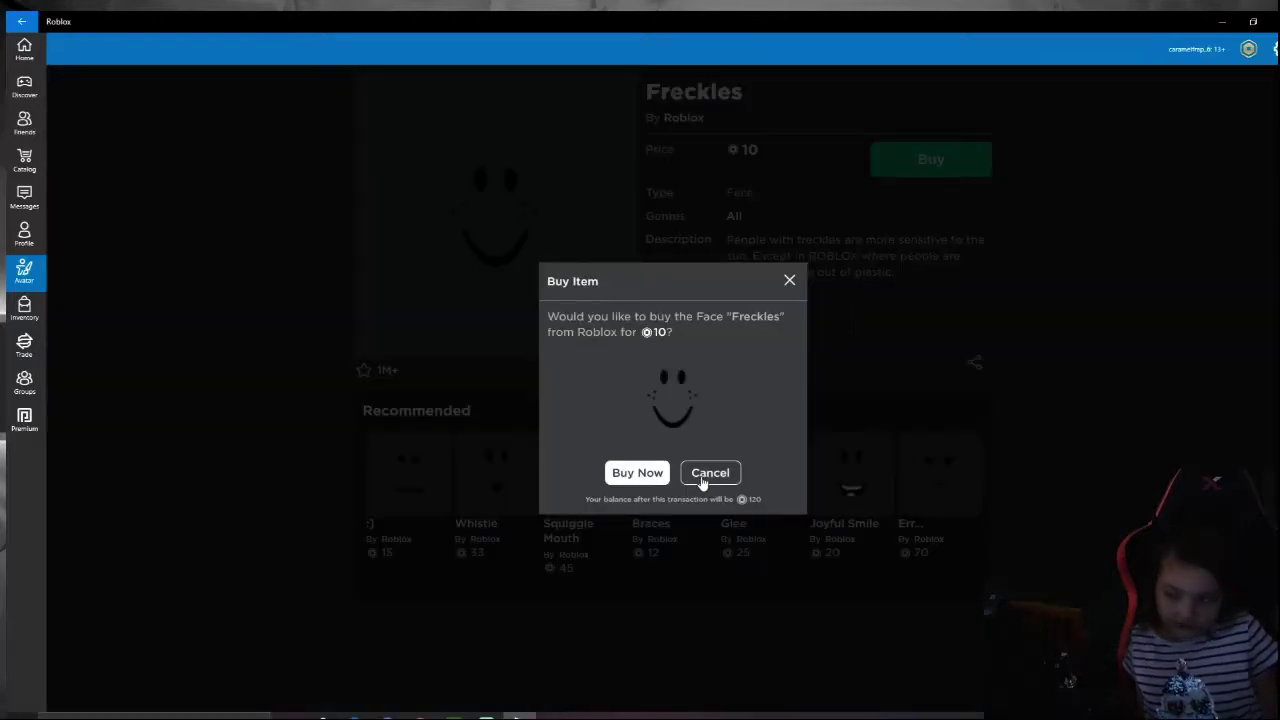
Dismiss the Freckles face purchase prompt and go to the profile page.
click(649, 478)
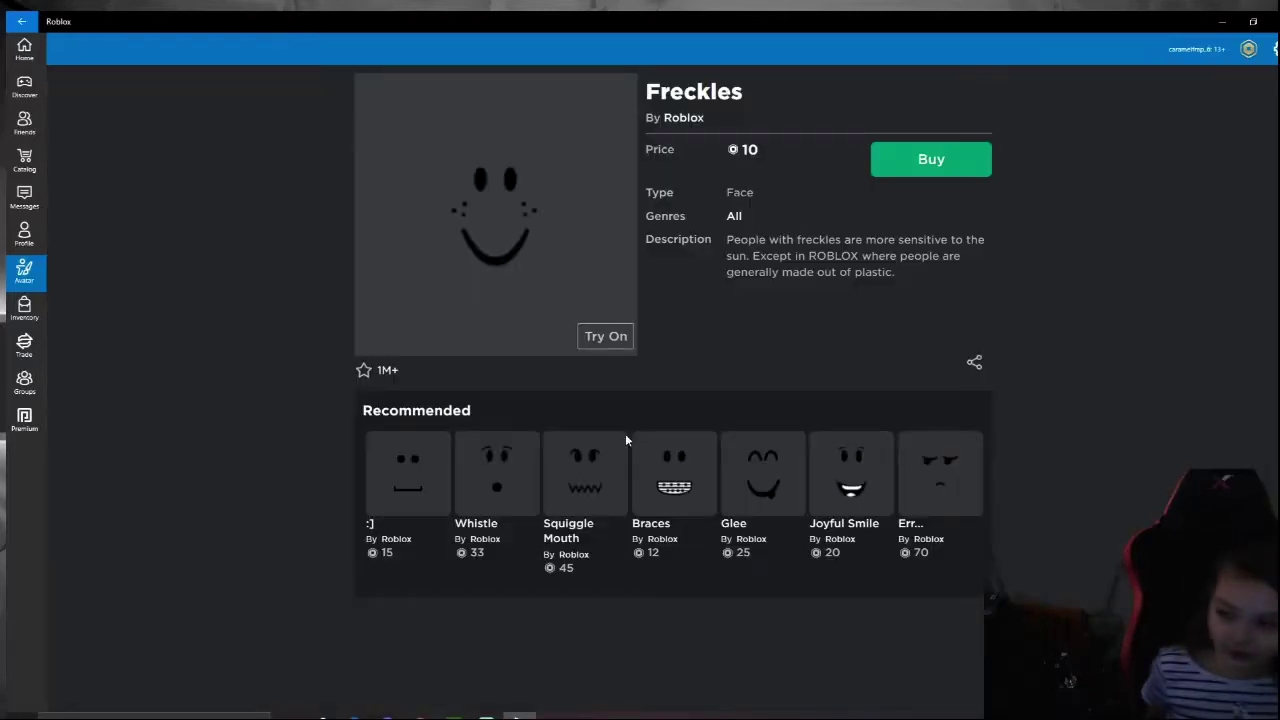
click(22, 230)
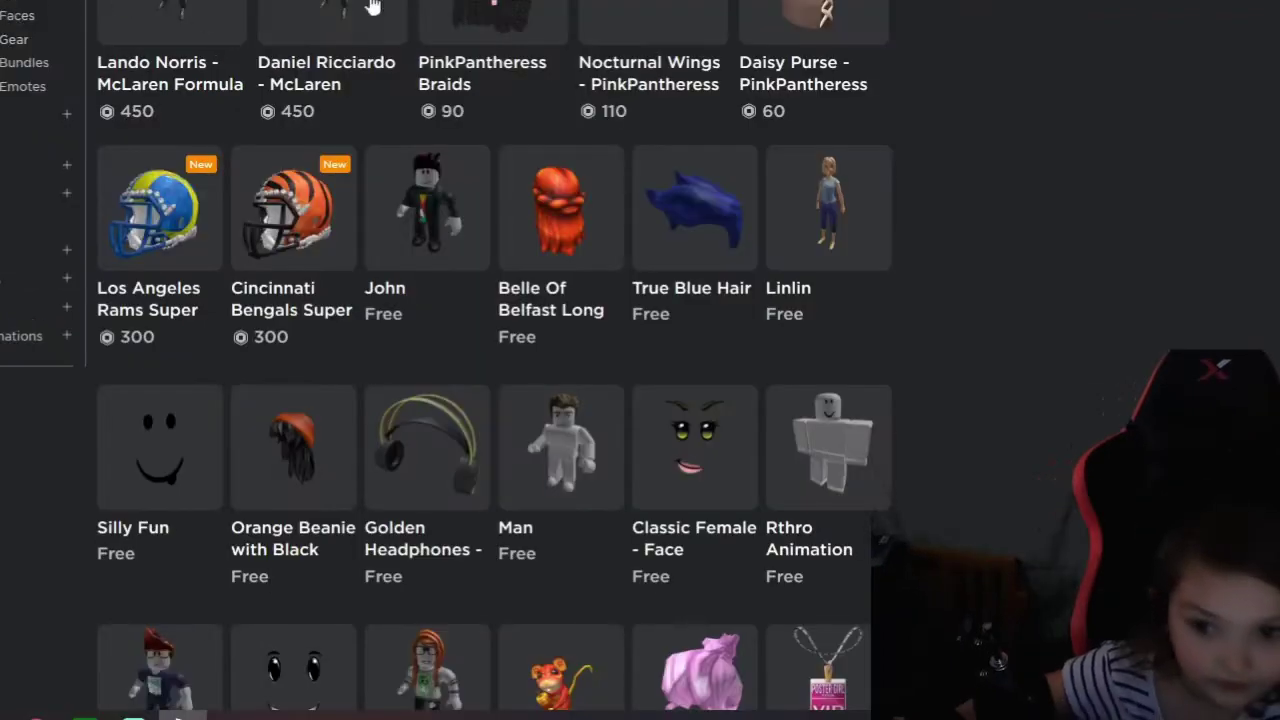
Filter the shop's category list to show only Clothing items.
click(430, 2)
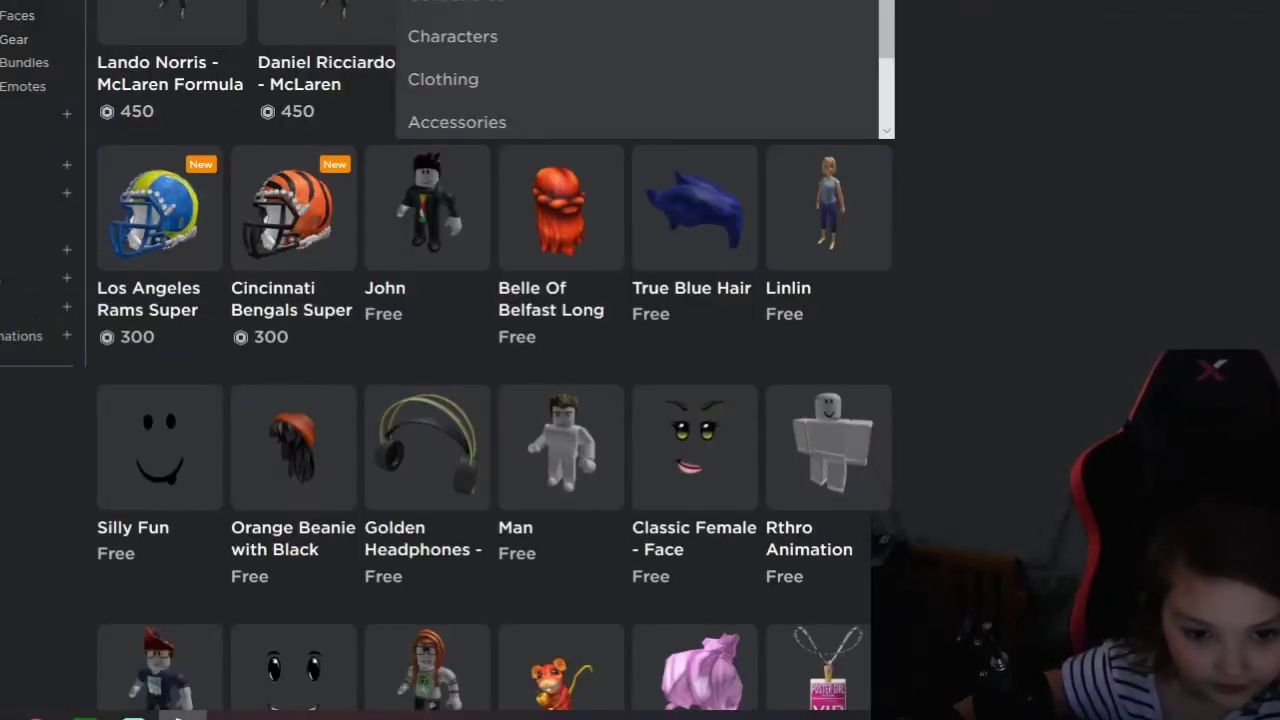
click(443, 80)
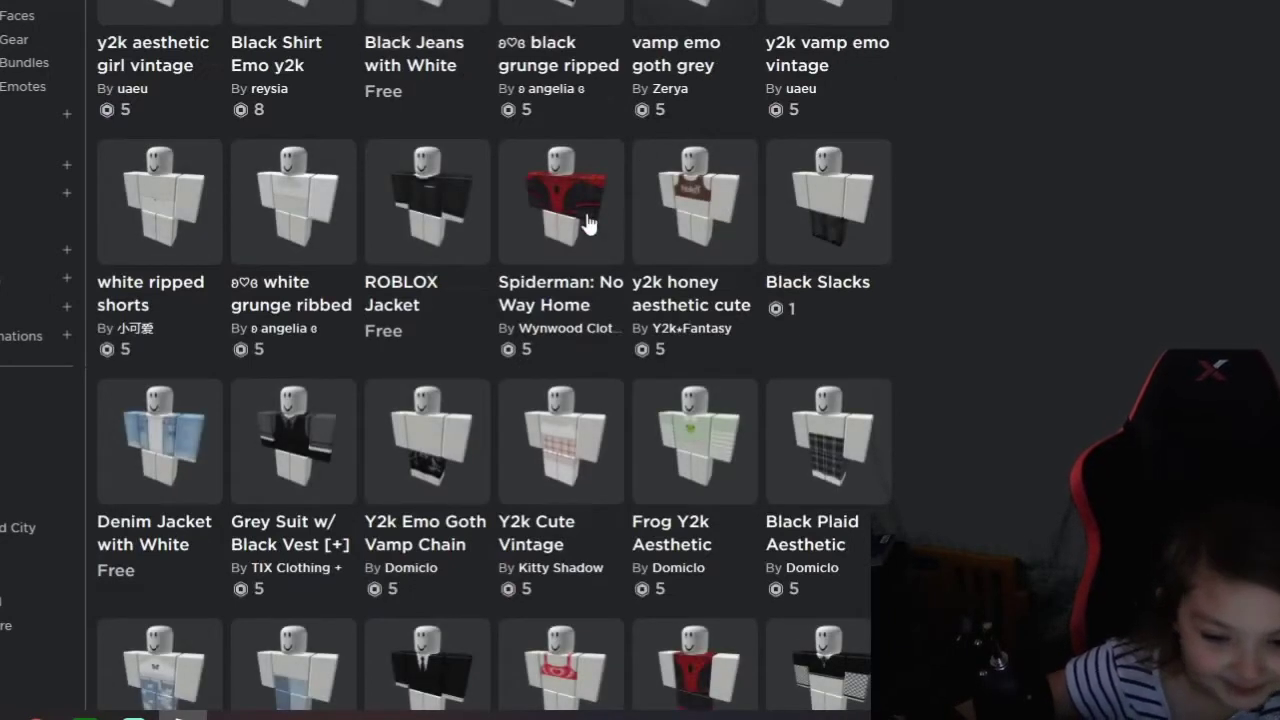
scroll(590, 260, down, 2)
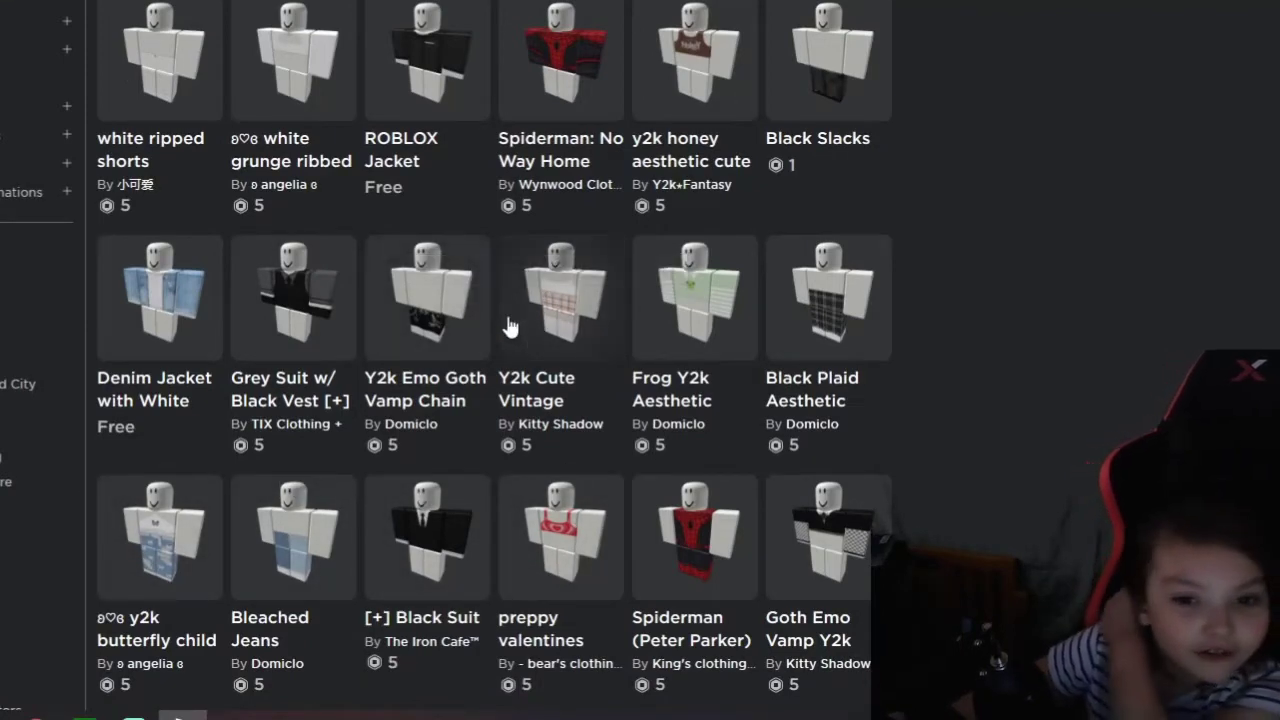
scroll(606, 509, down, 2)
scroll(580, 529, down, 2)
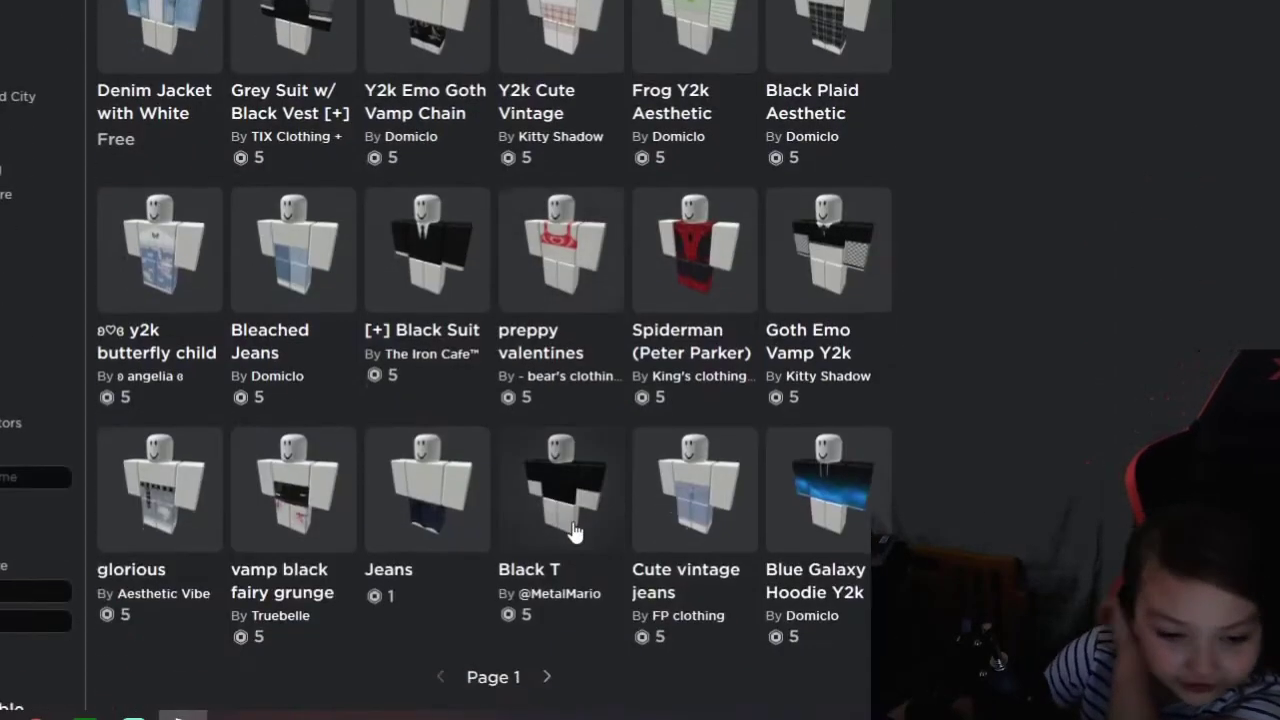
scroll(650, 450, down, 5)
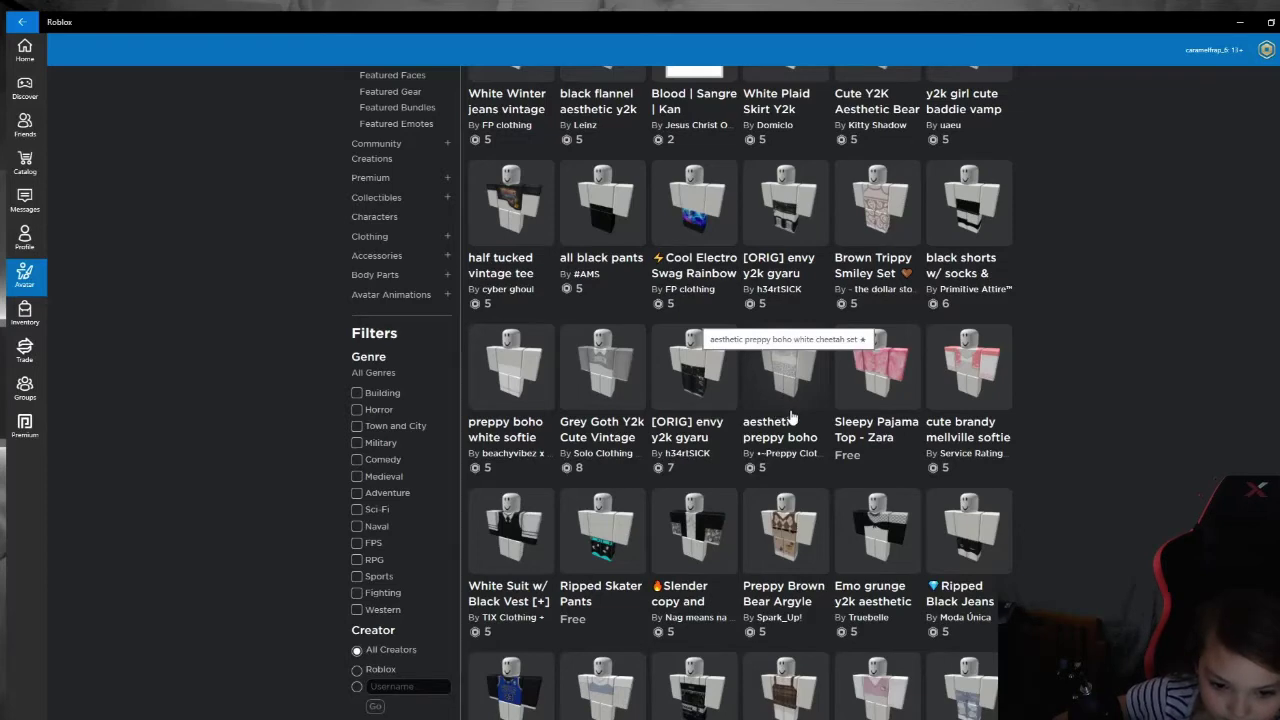
Back in the Avatar Editor, put on the Woman costume with light peach skin.
key(alt+Left)
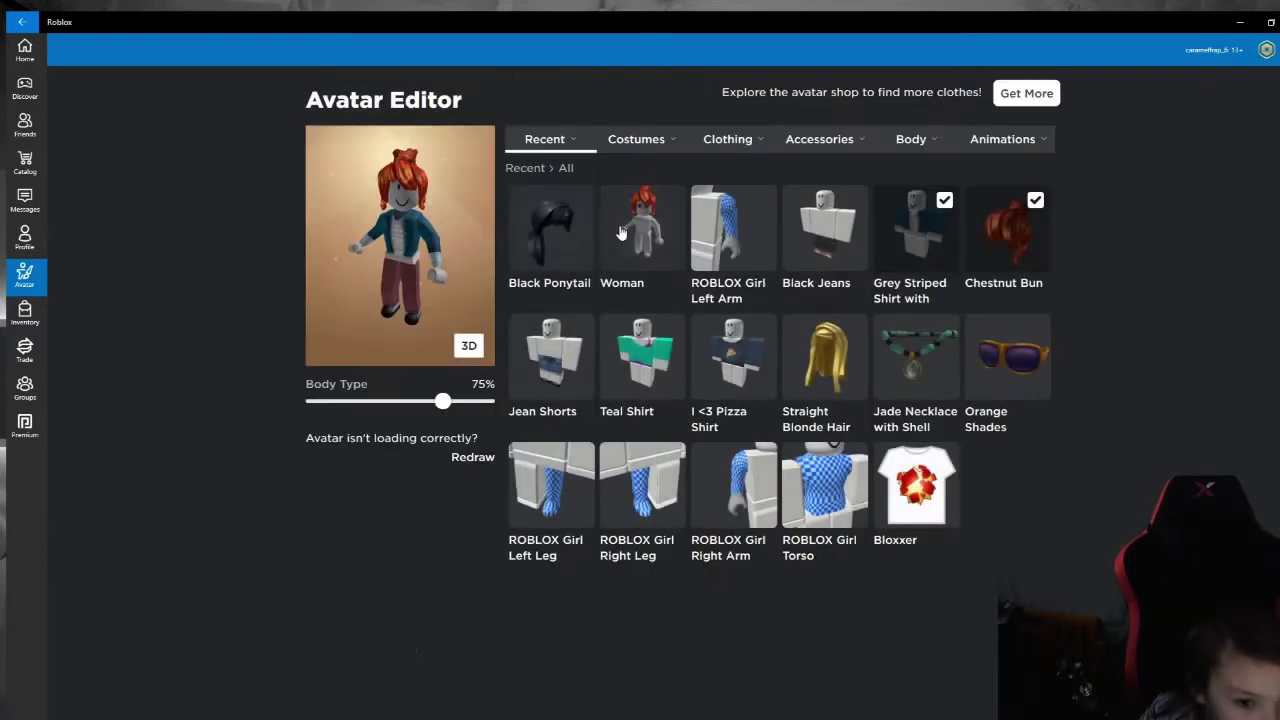
click(643, 230)
mouse_move(911, 139)
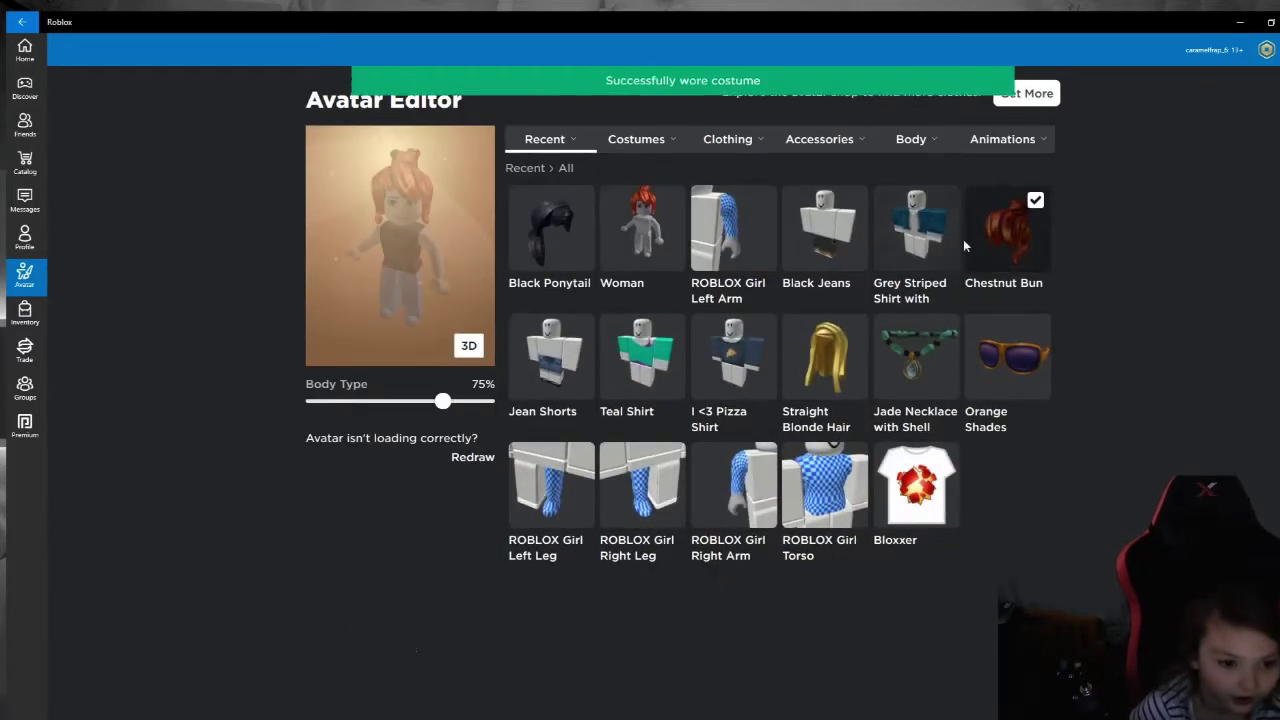
click(906, 143)
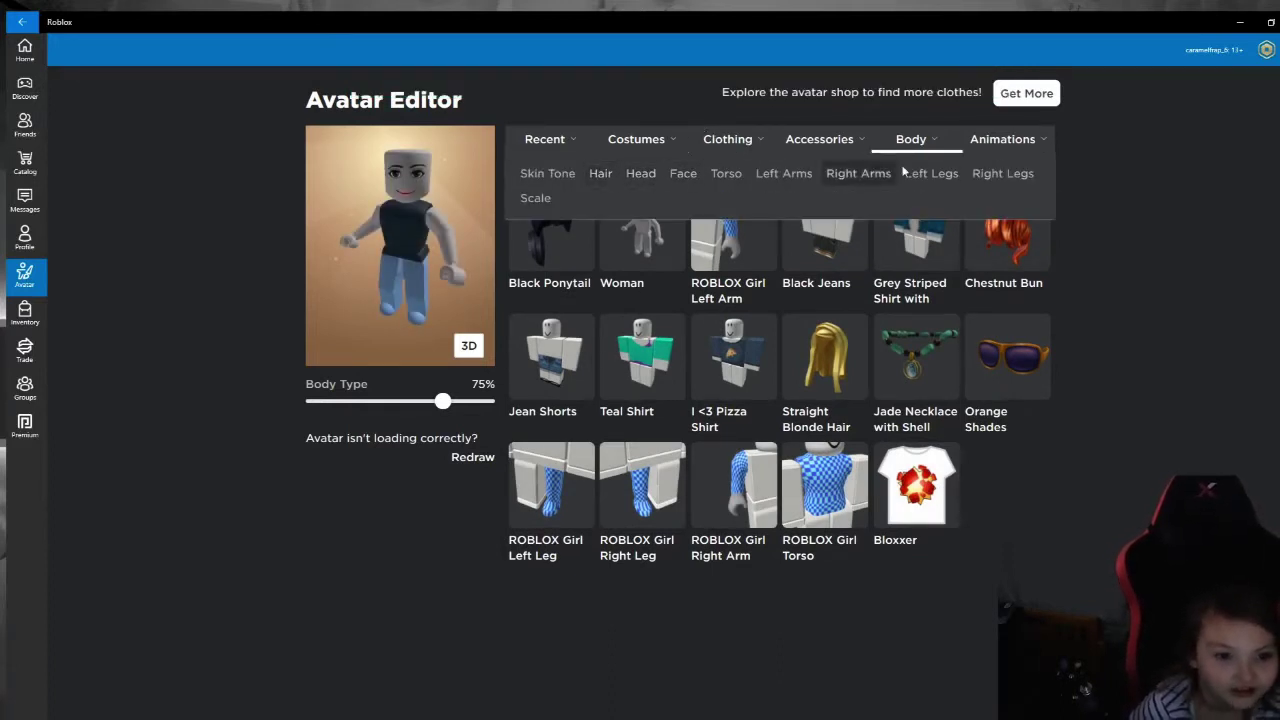
click(547, 175)
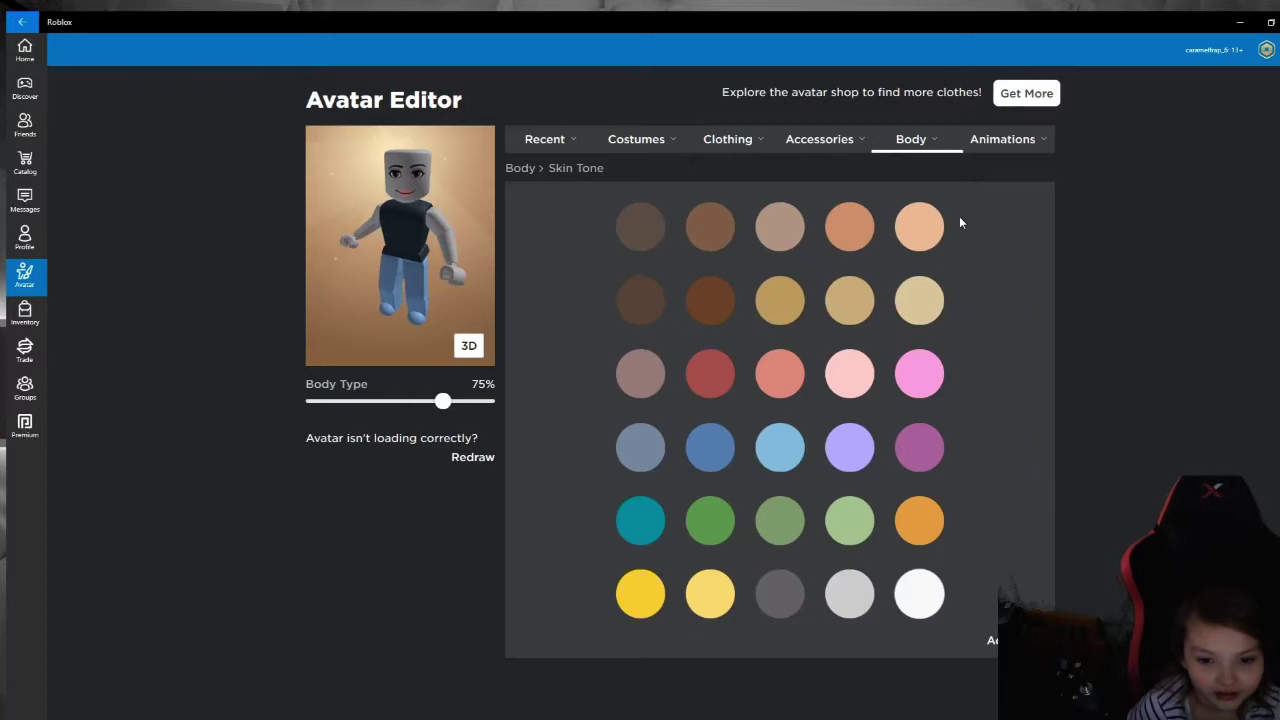
click(916, 229)
mouse_move(910, 139)
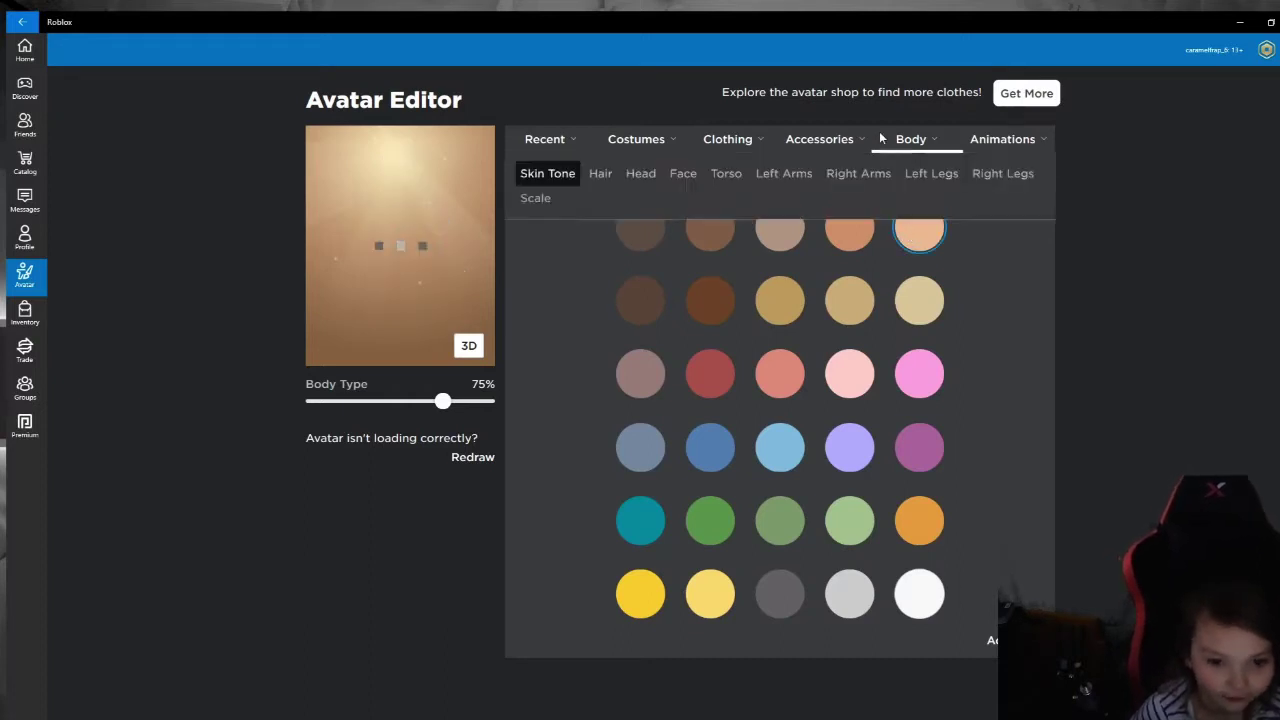
Remove the Woman Face for a plain smile and head to the Avatar Shop.
click(684, 173)
click(652, 250)
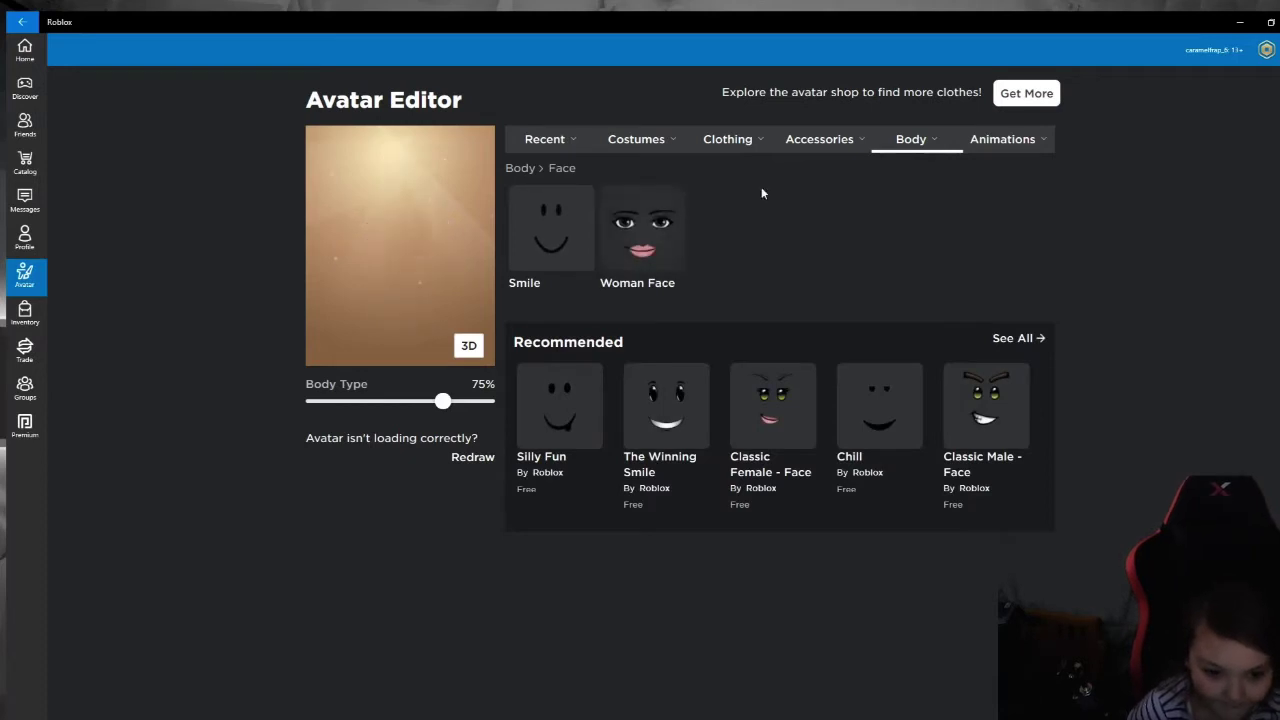
click(1028, 95)
Filter the shop to Clothing and try on the preppy valentines heart tank.
click(943, 88)
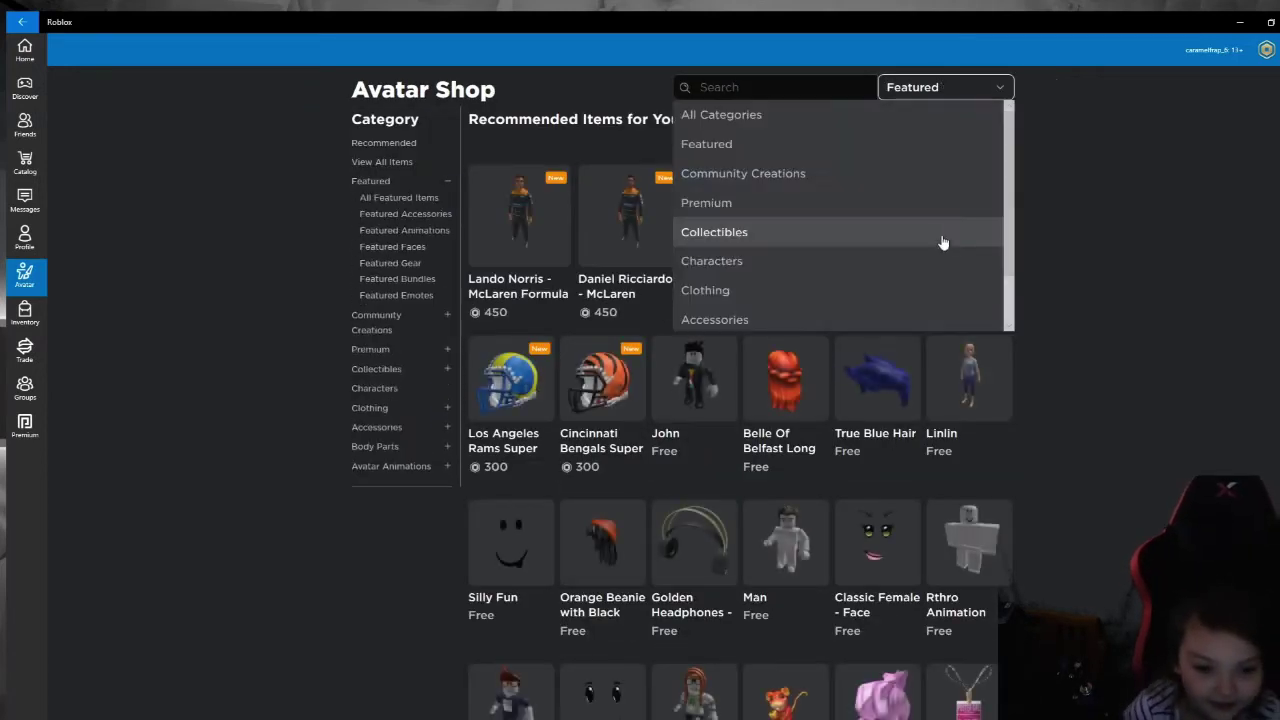
click(845, 290)
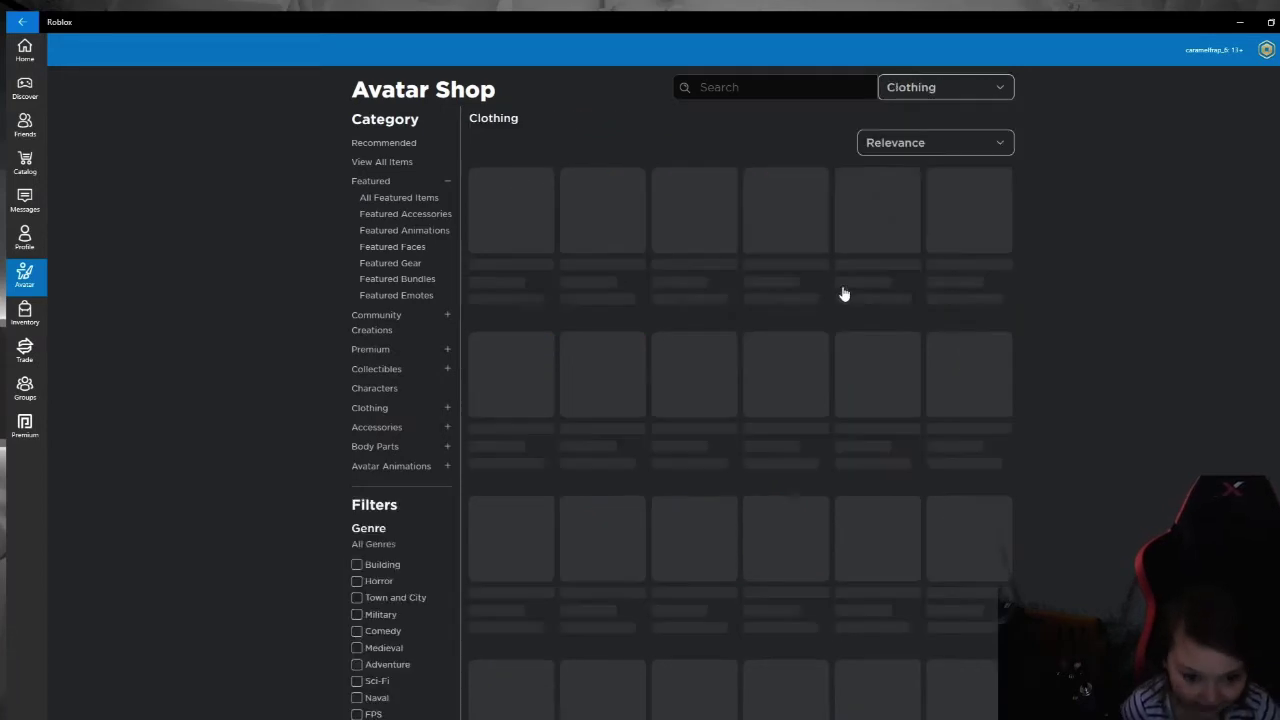
click(912, 87)
scroll(831, 157, down, 2)
scroll(737, 189, down, 1)
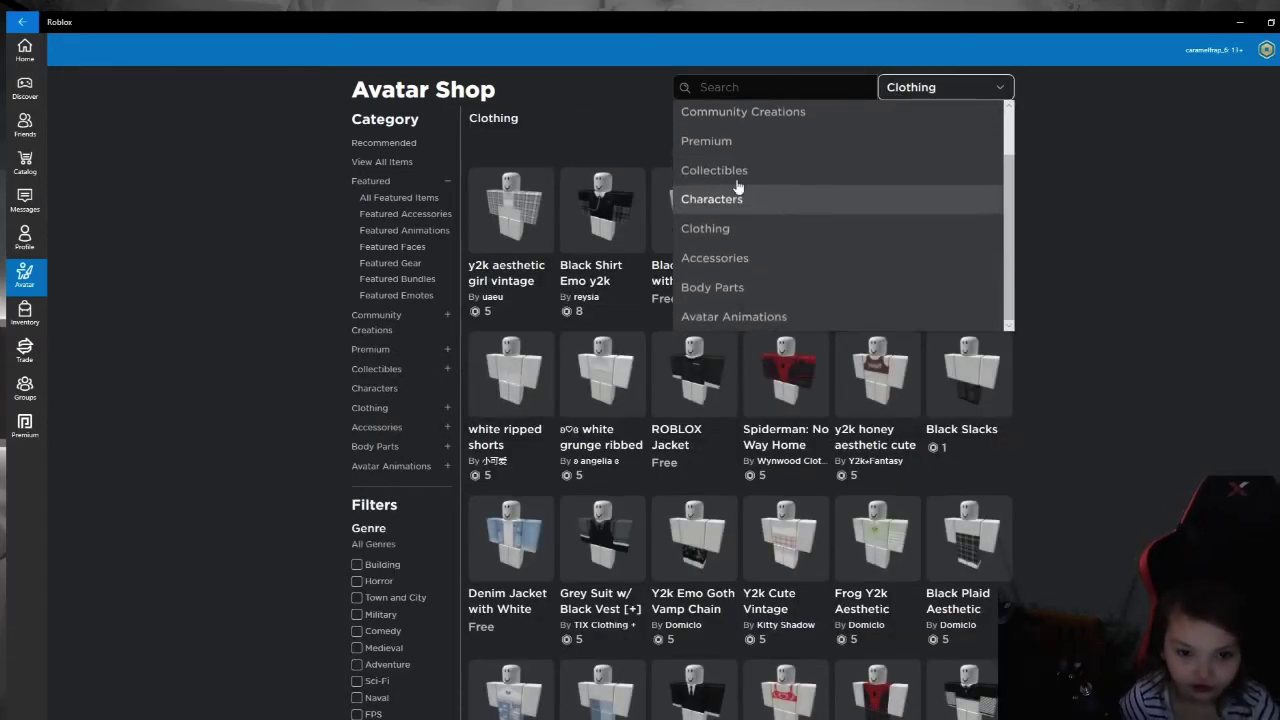
click(575, 128)
scroll(686, 243, down, 2)
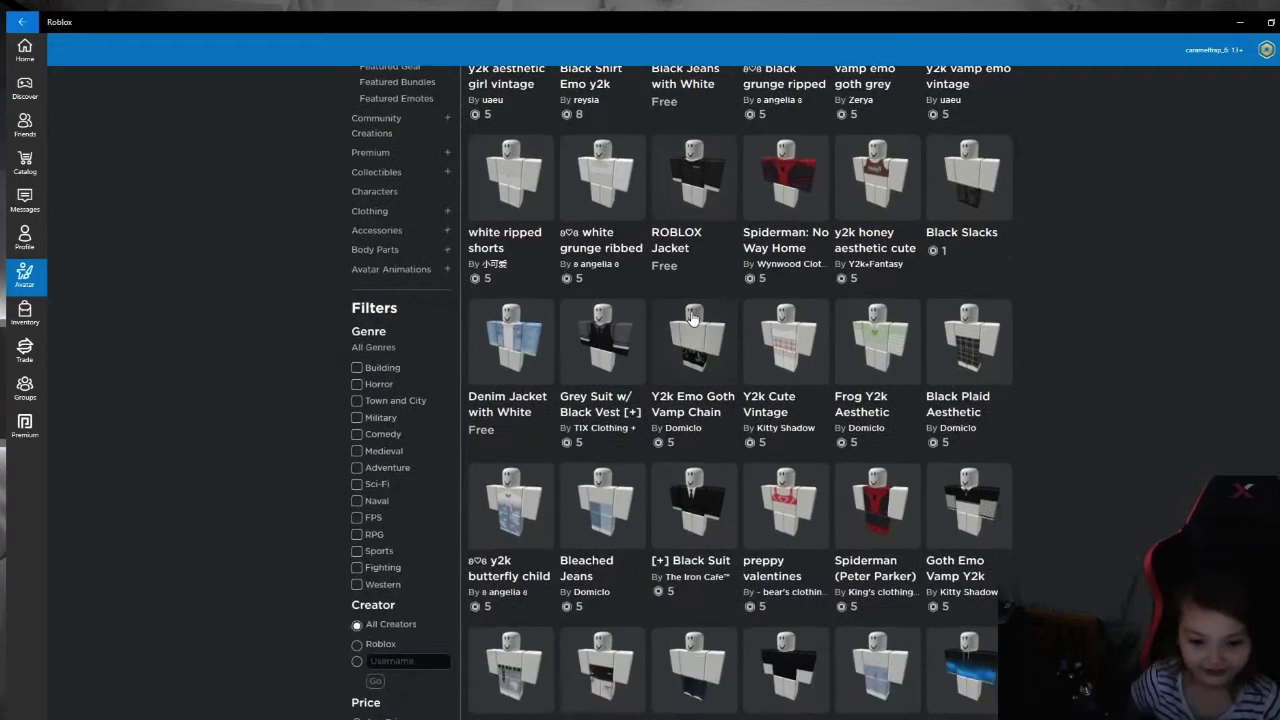
scroll(692, 300, down, 2)
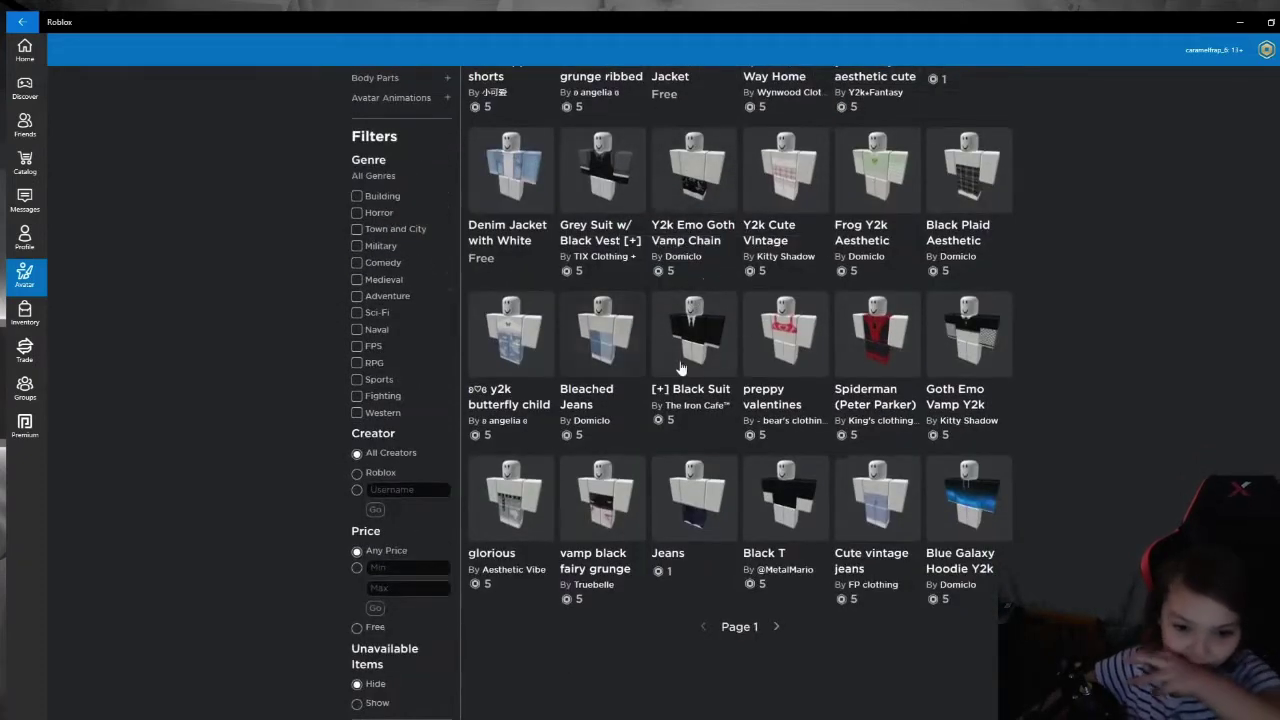
click(693, 308)
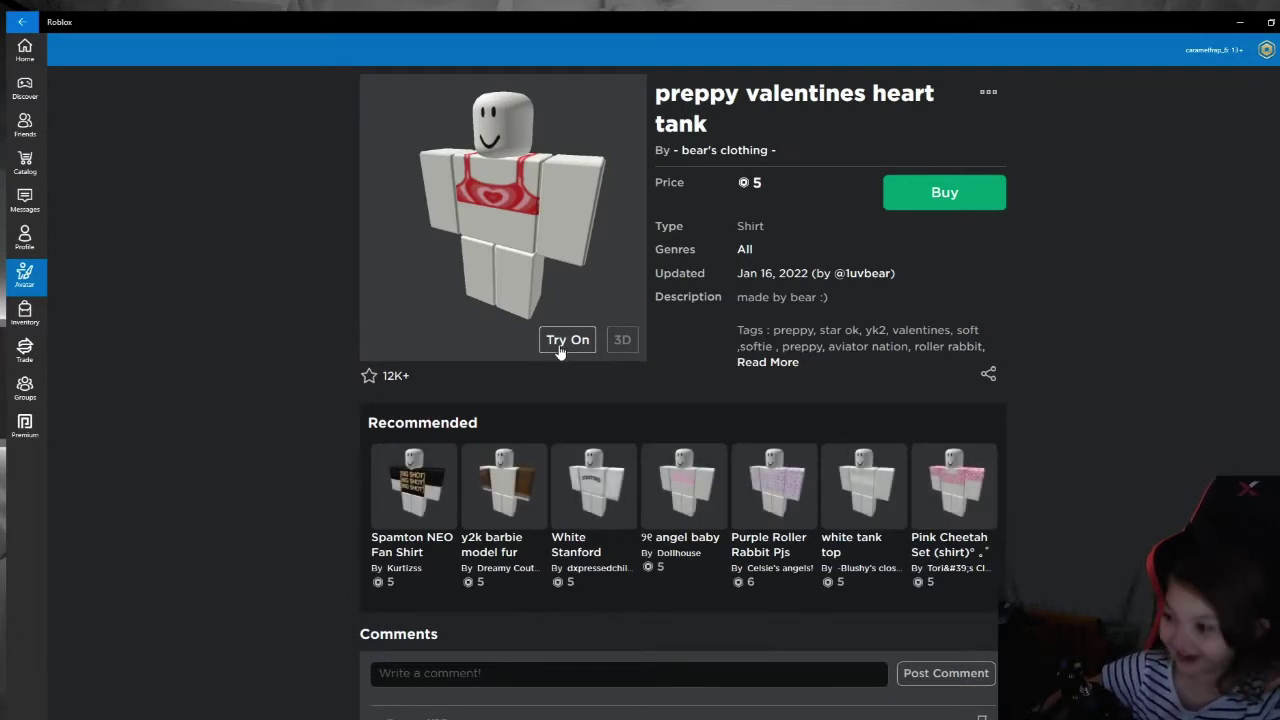
click(557, 341)
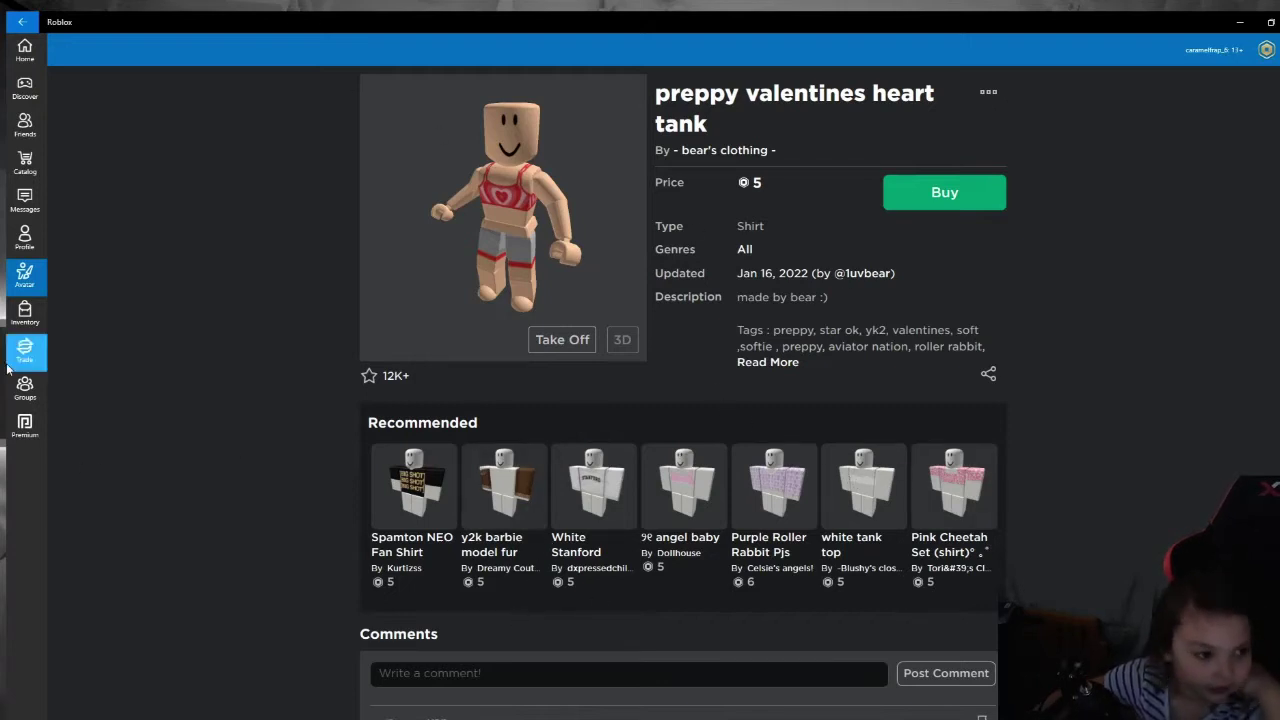
Try on and buy the Purple Pleated Skirt w/ high socks for 6 Robux.
click(21, 22)
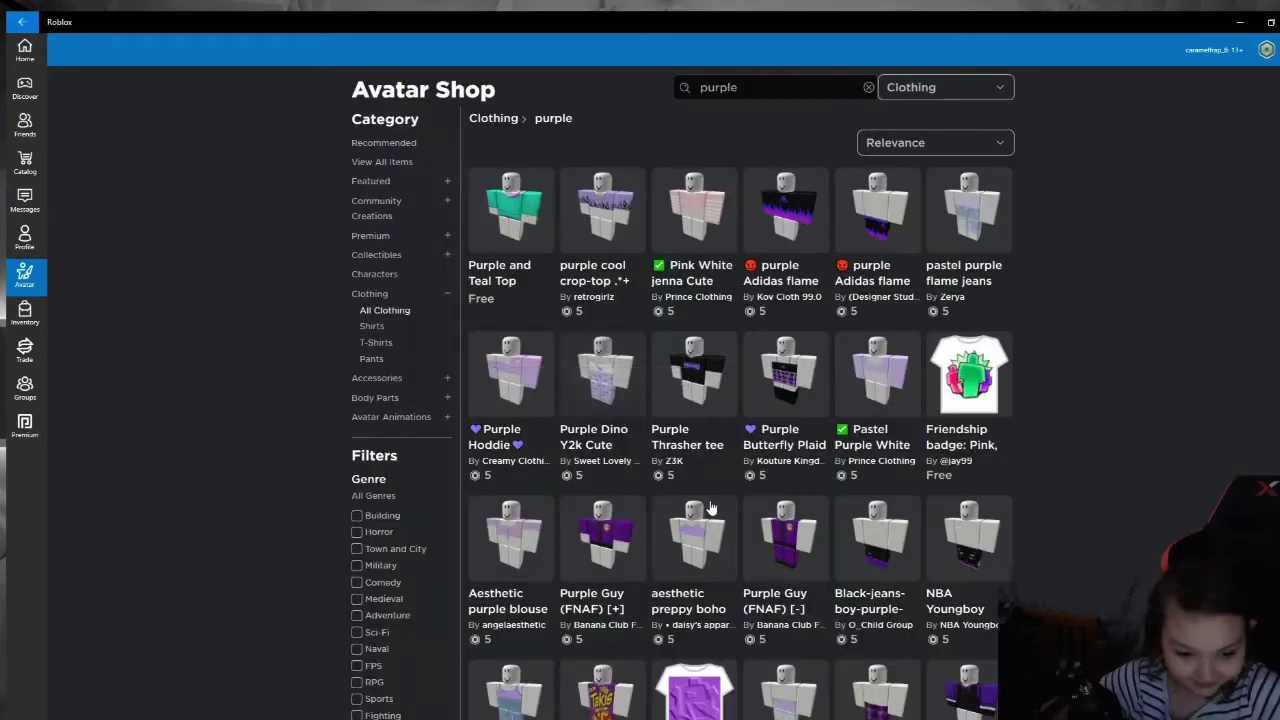
scroll(785, 540, down, 1)
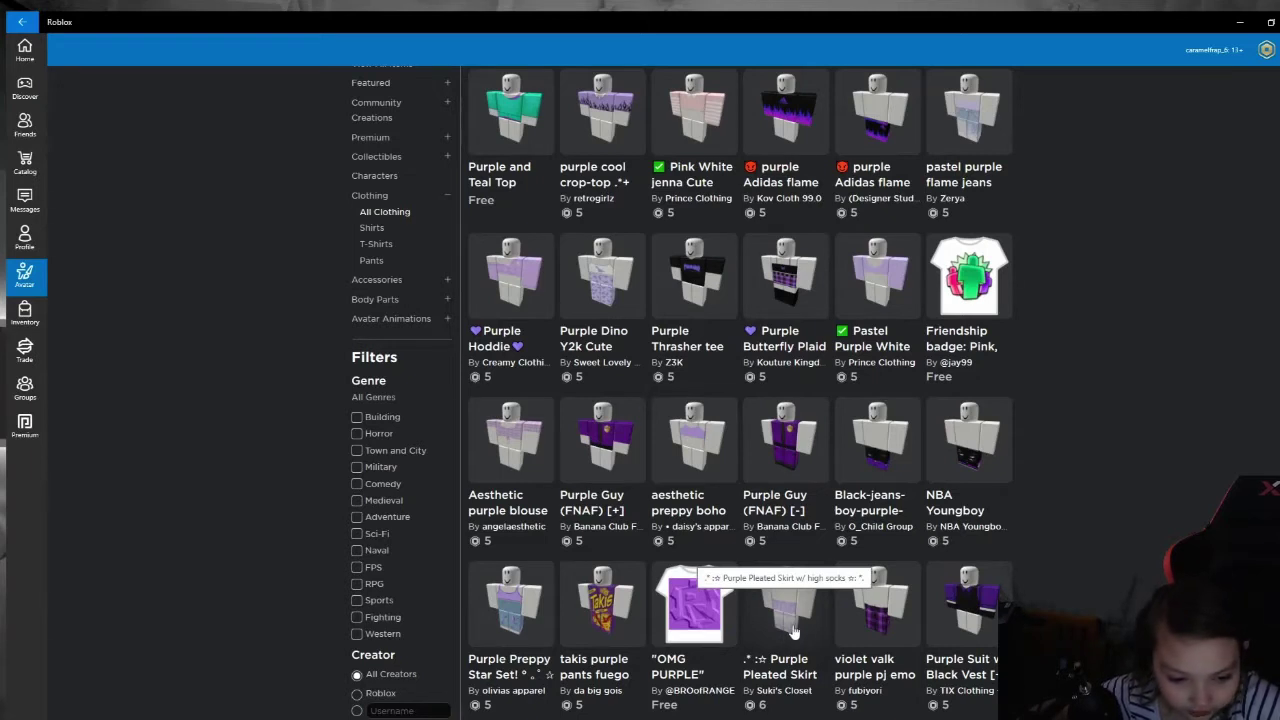
click(793, 628)
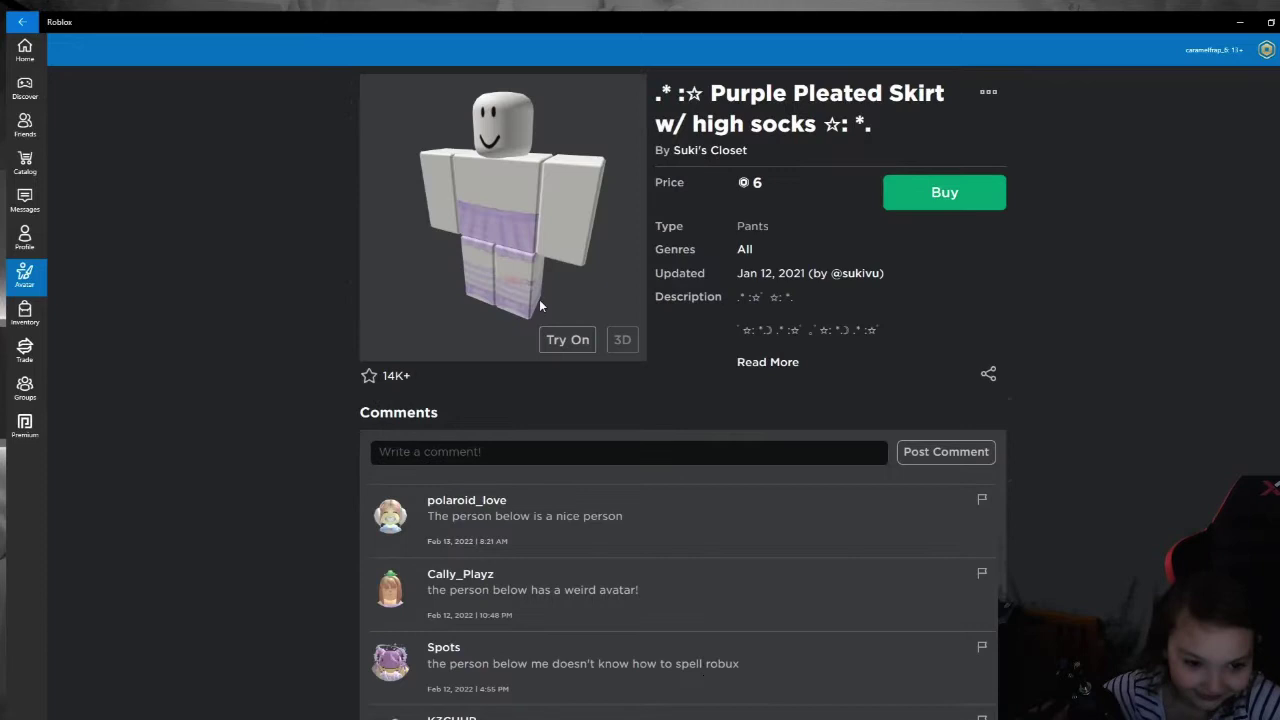
click(580, 343)
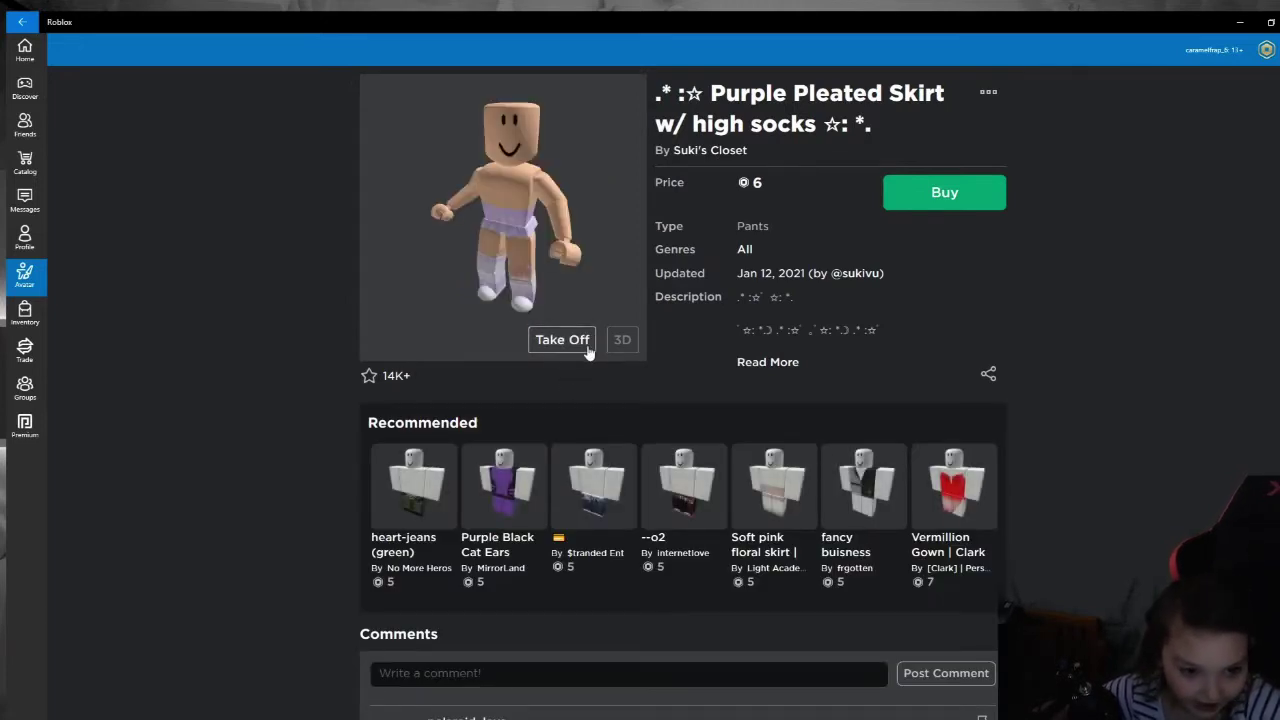
click(939, 199)
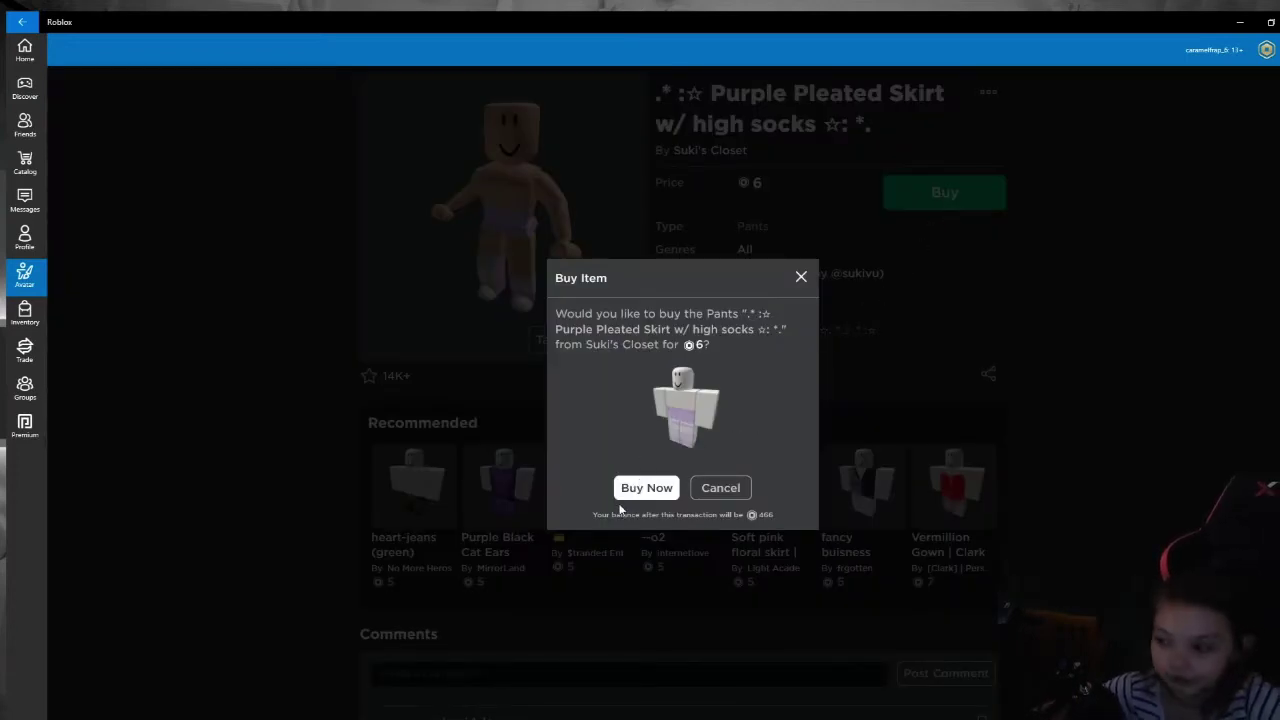
click(632, 494)
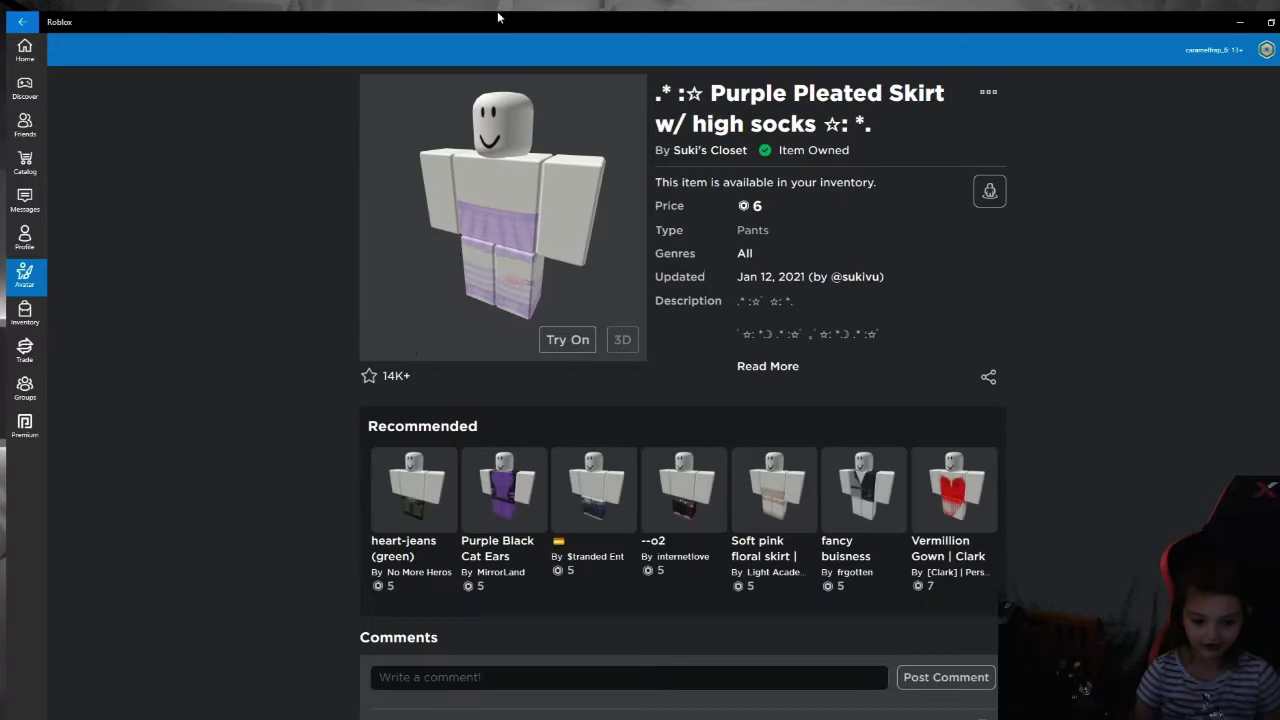
click(18, 22)
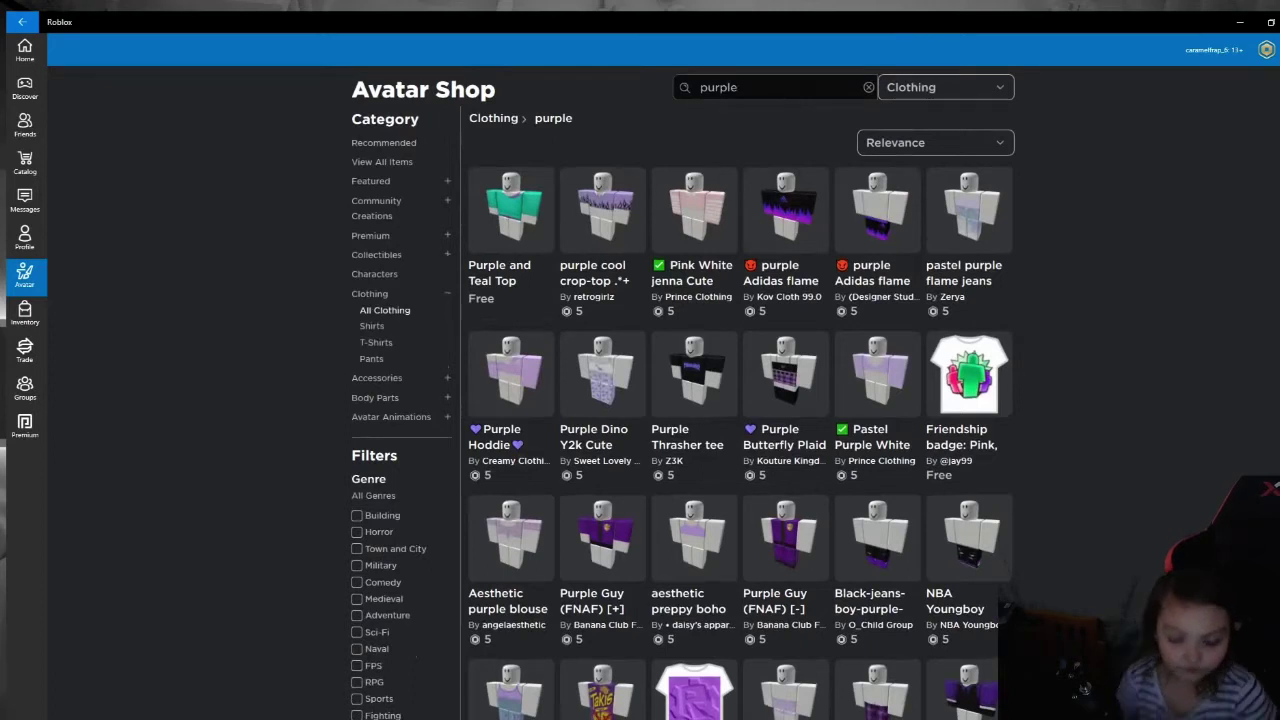
Search for witch clothing, then try on and remove the Pink Butterfly Crop shirt.
key(BackSpace)
key(BackSpace)
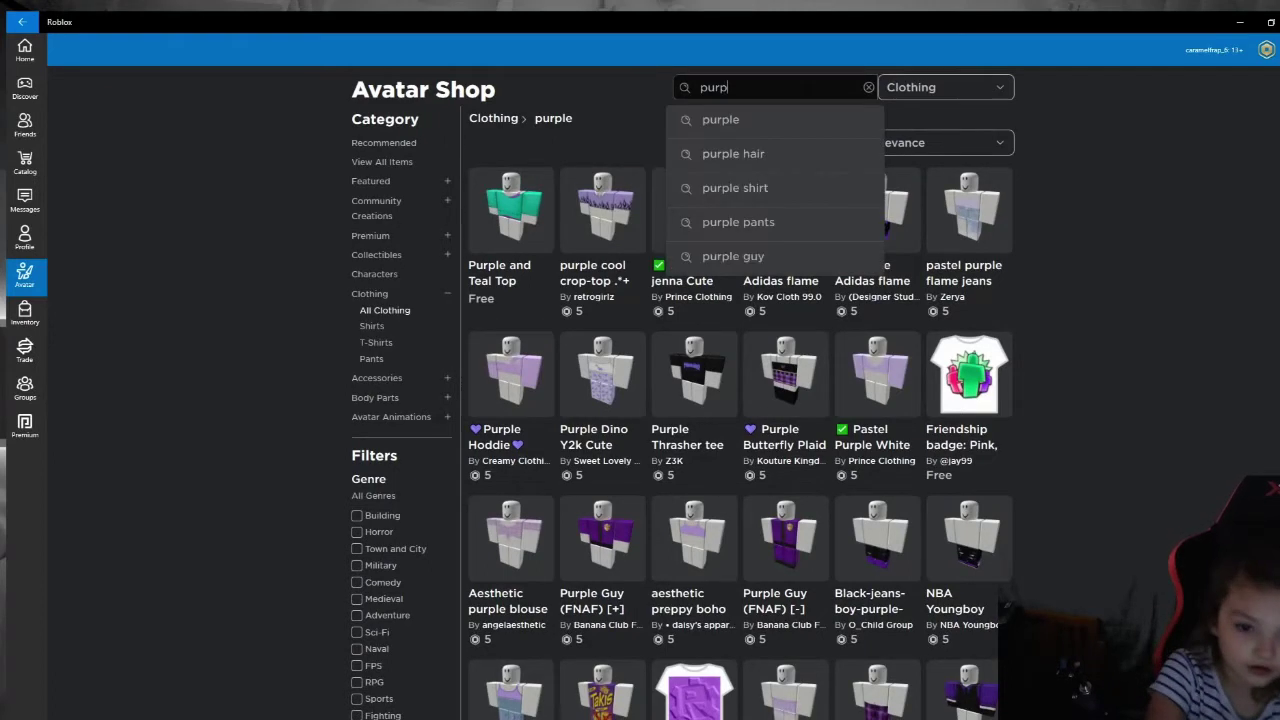
key(BackSpace)
key(BackSpace)
key(BackSpace)
key(BackSpace)
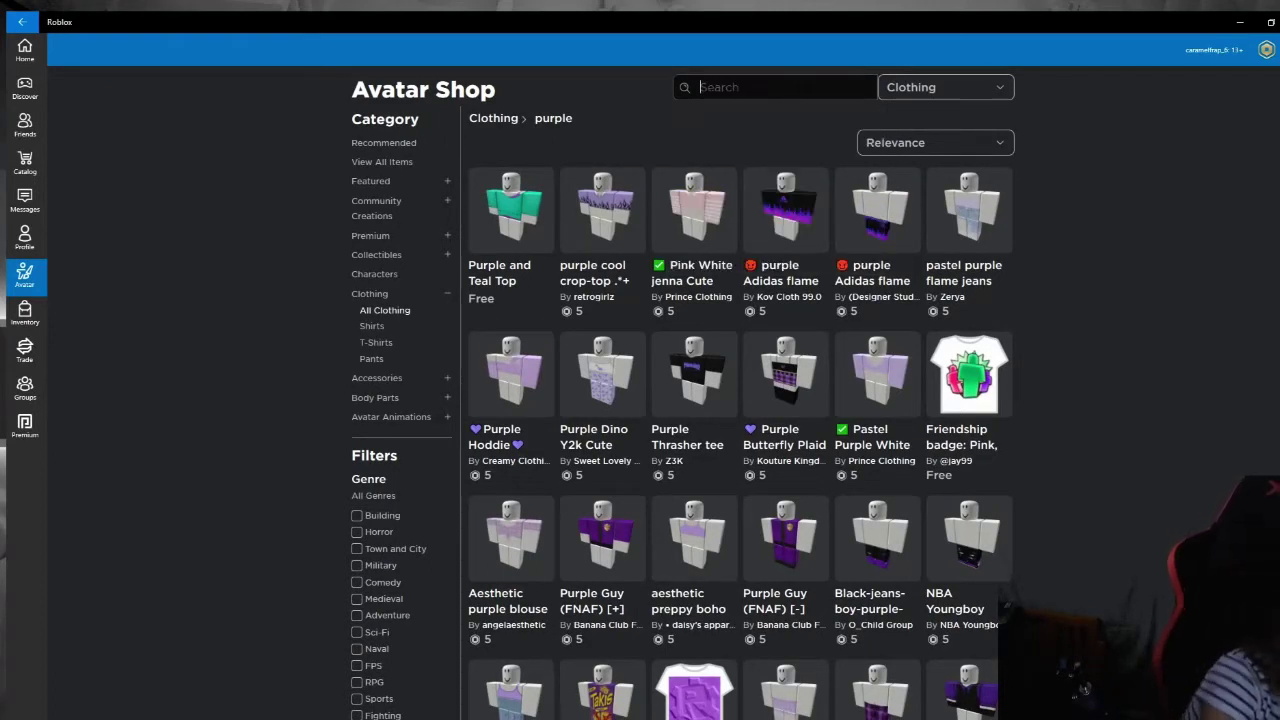
text(w)
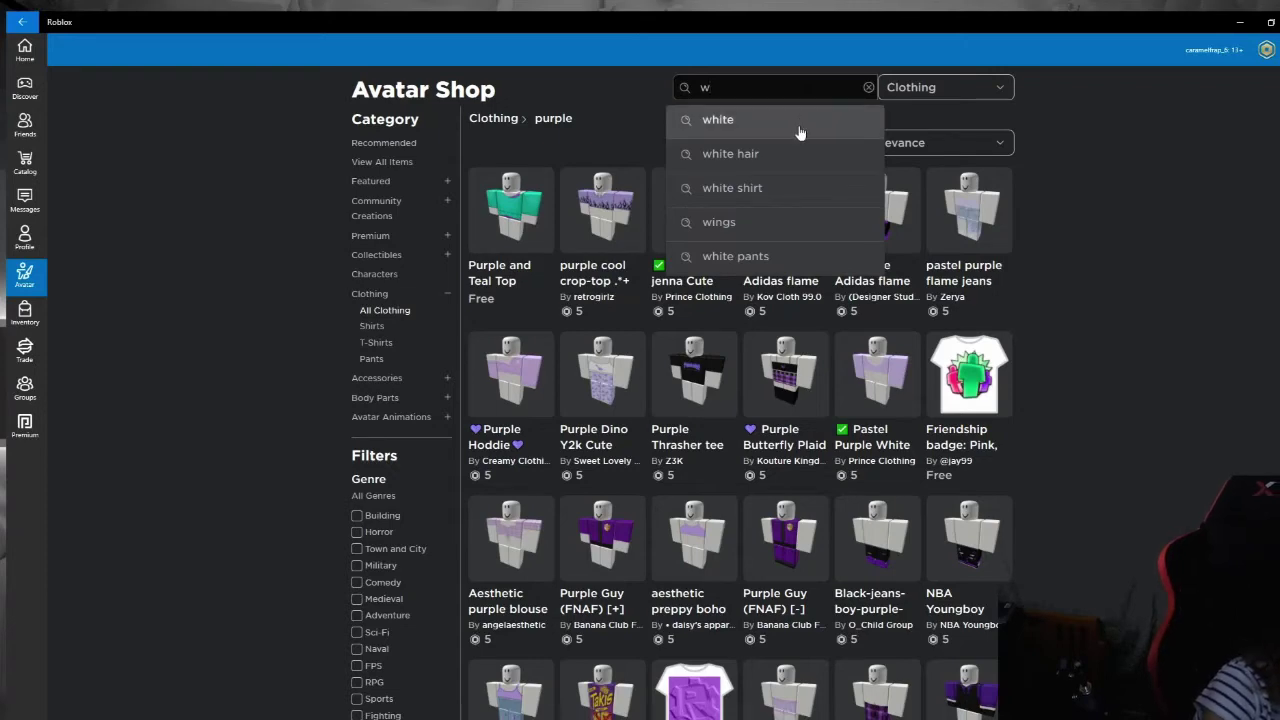
text(i)
click(775, 190)
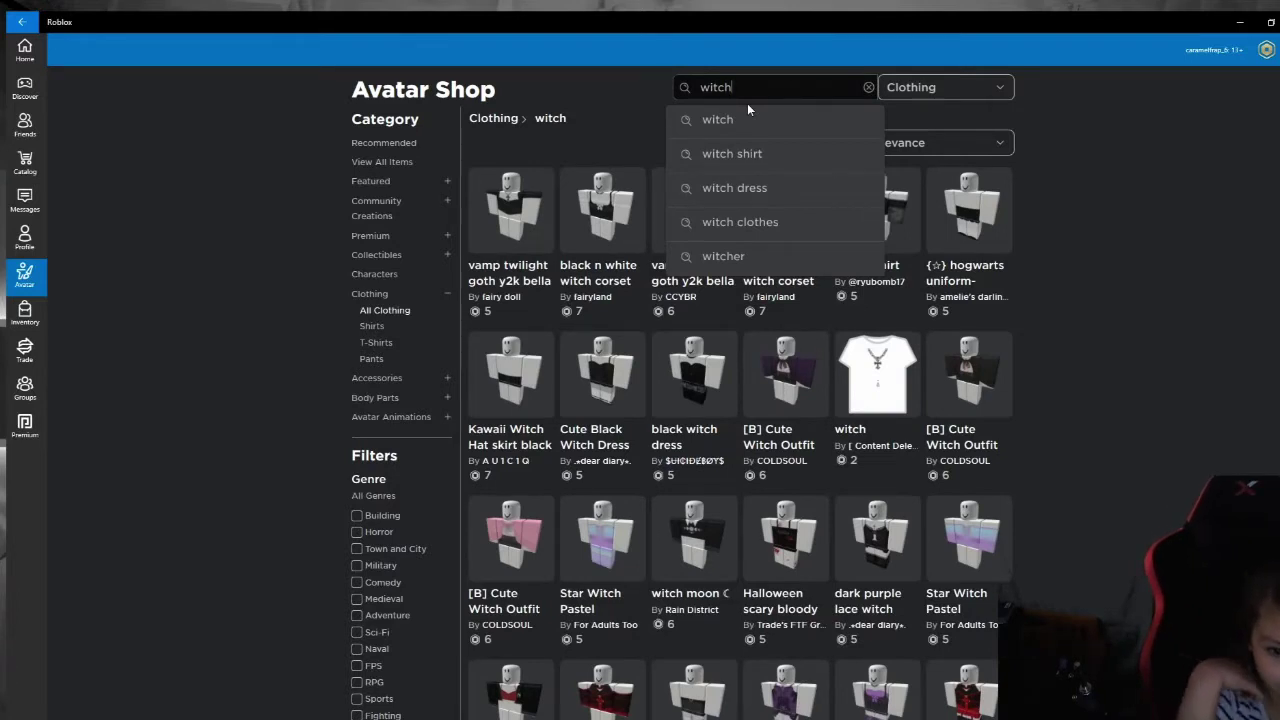
key(BackSpace)
key(BackSpace)
key(BackSpace)
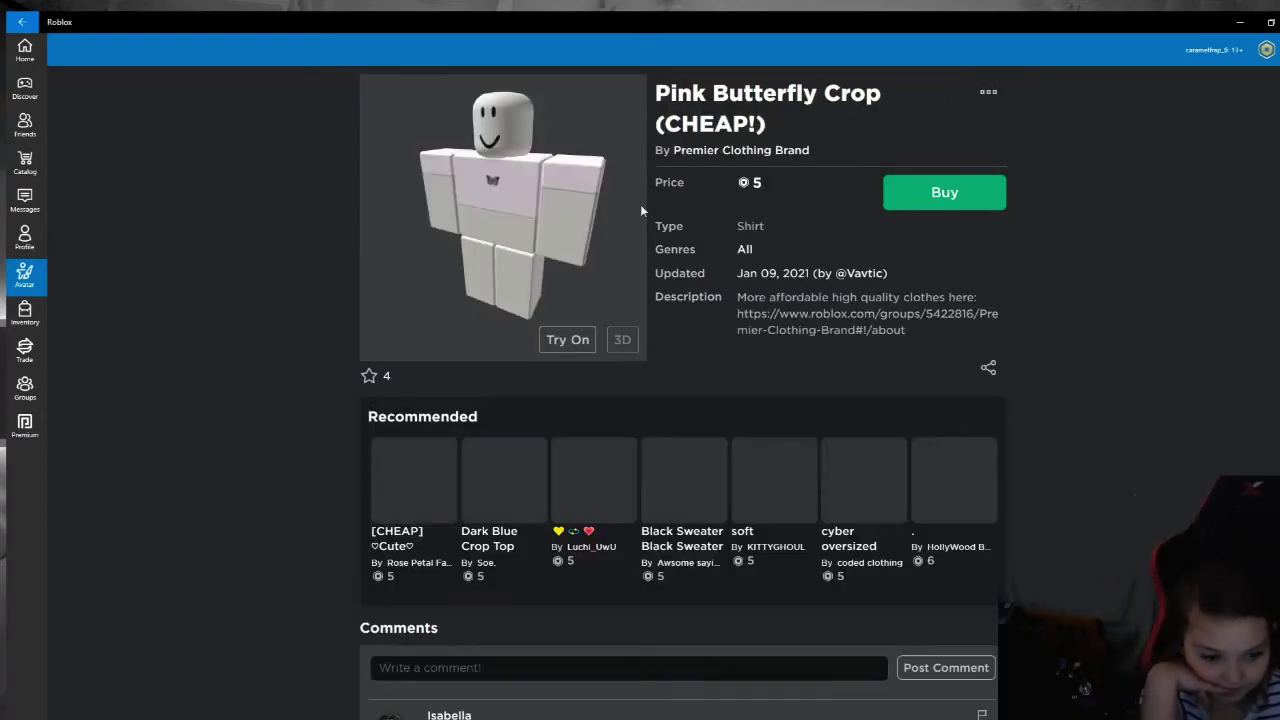
click(567, 339)
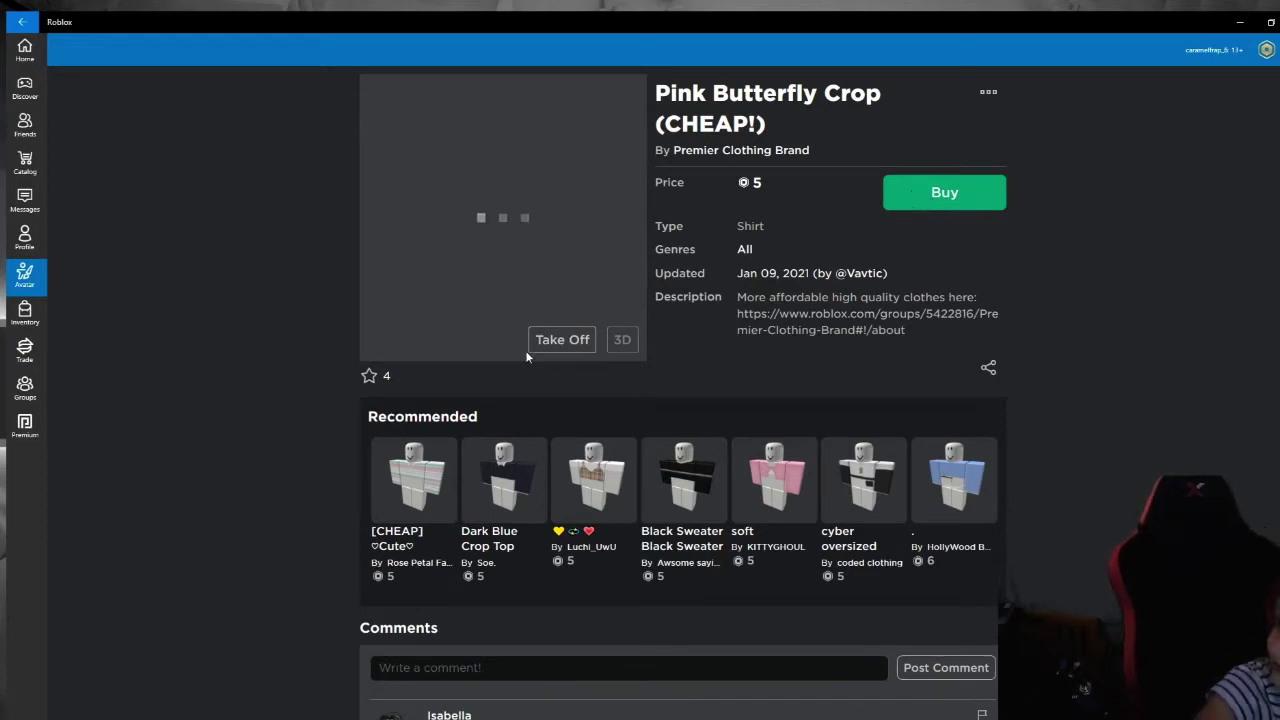
click(557, 342)
Start buying the shirt, then search 'hair' and browse to results page 2.
click(1000, 203)
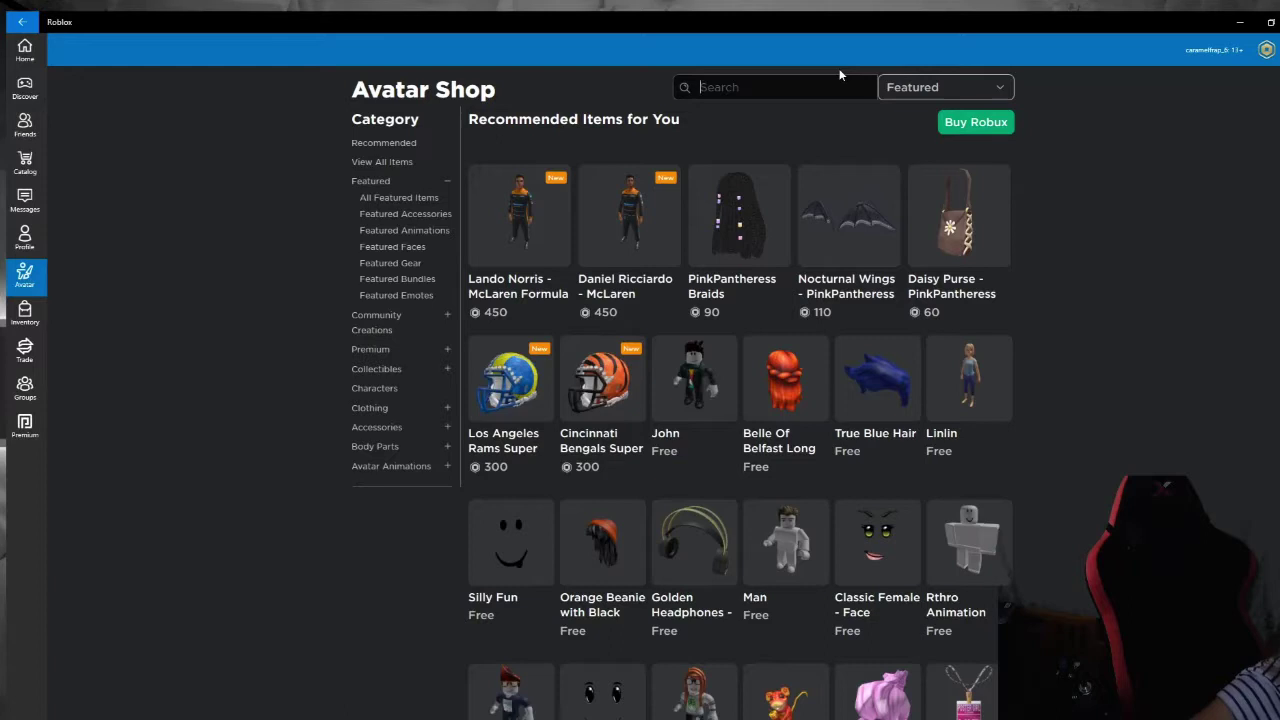
text(h)
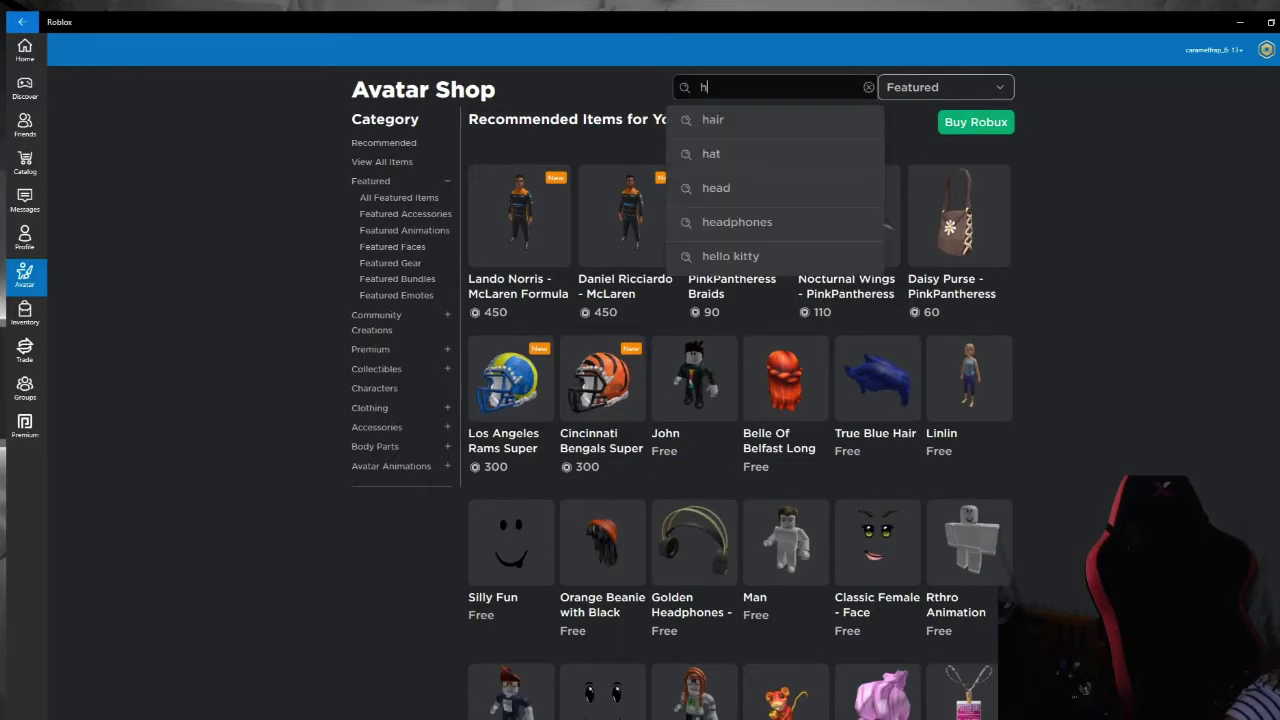
click(806, 121)
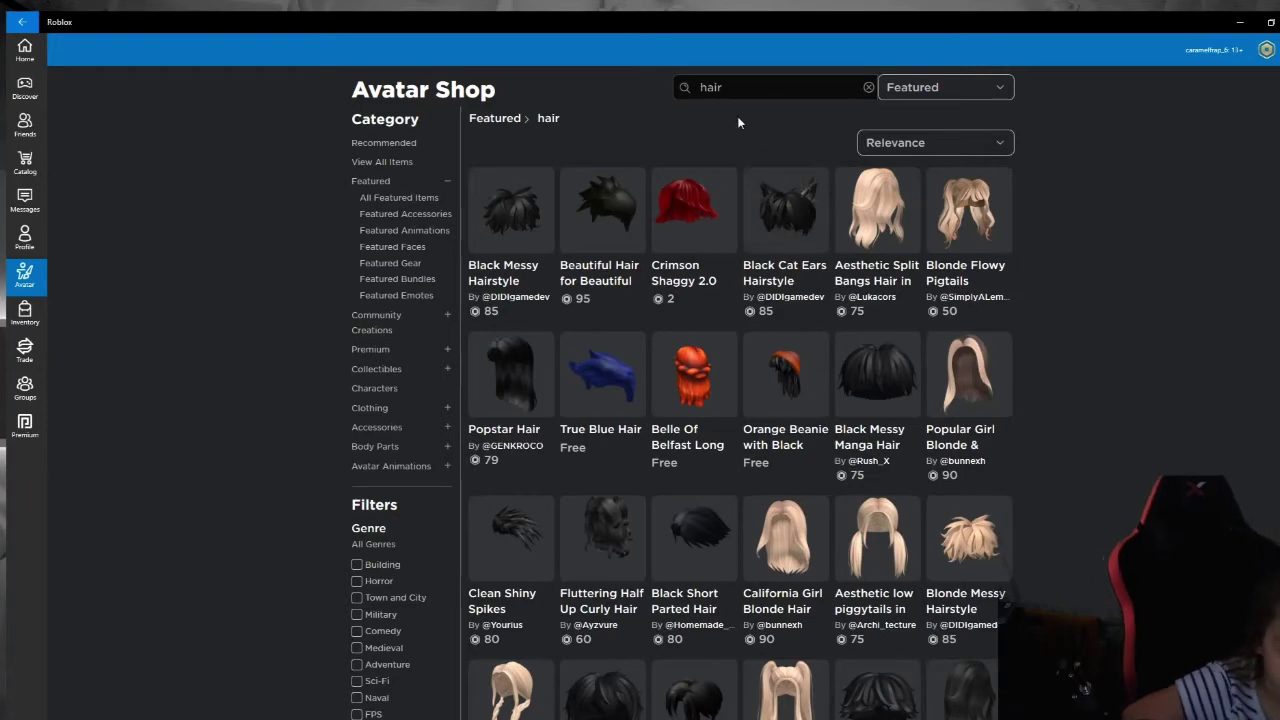
scroll(664, 199, down, 3)
scroll(664, 199, up, 3)
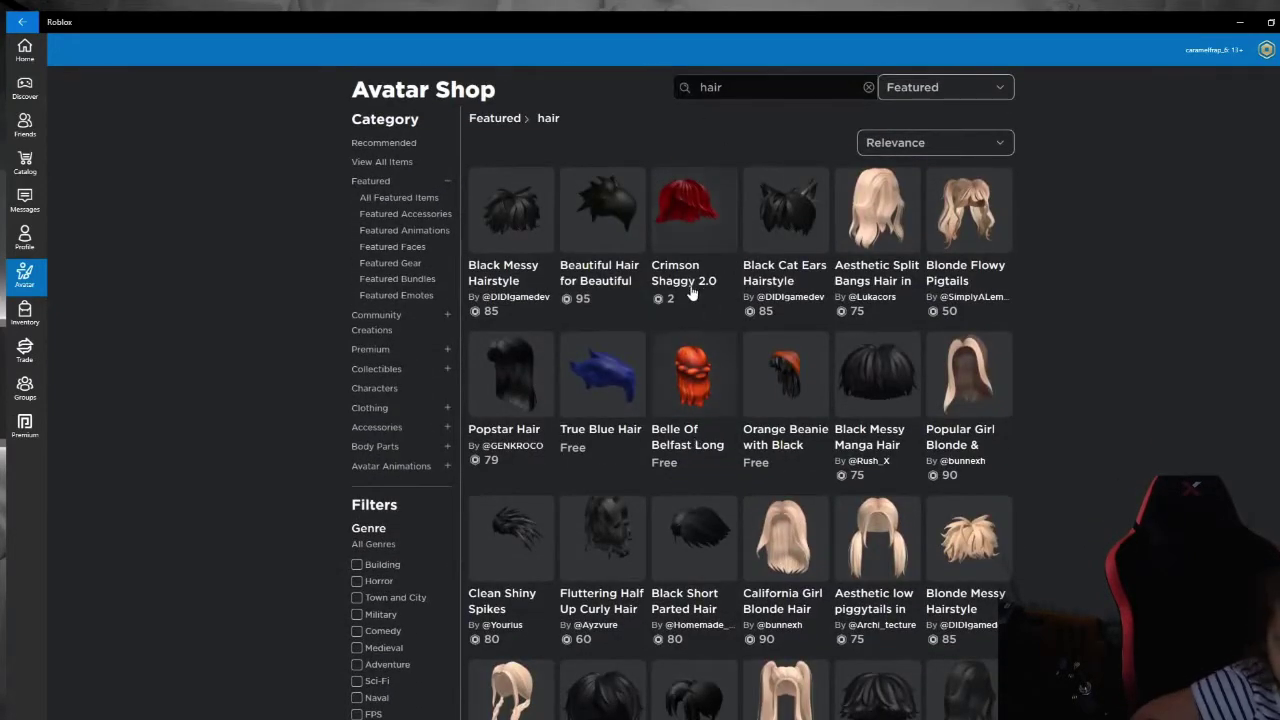
scroll(760, 395, down, 4)
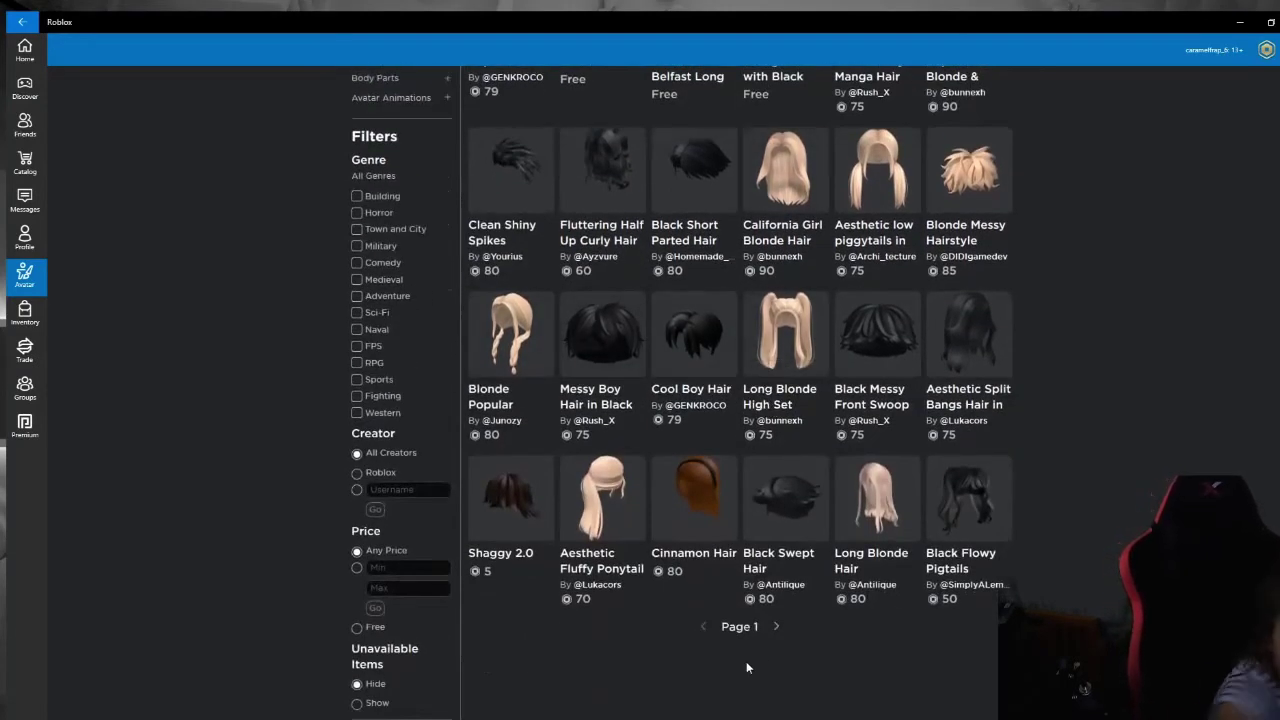
click(778, 627)
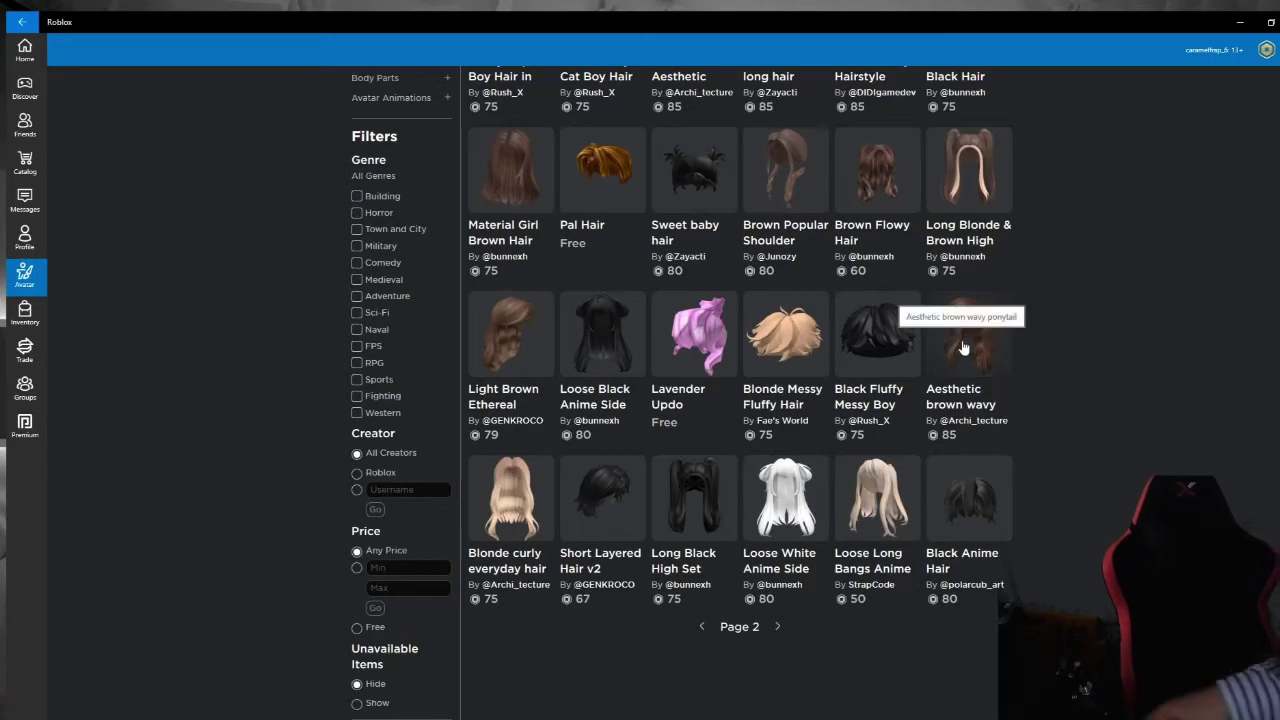
scroll(958, 348, up, 2)
scroll(960, 350, down, 2)
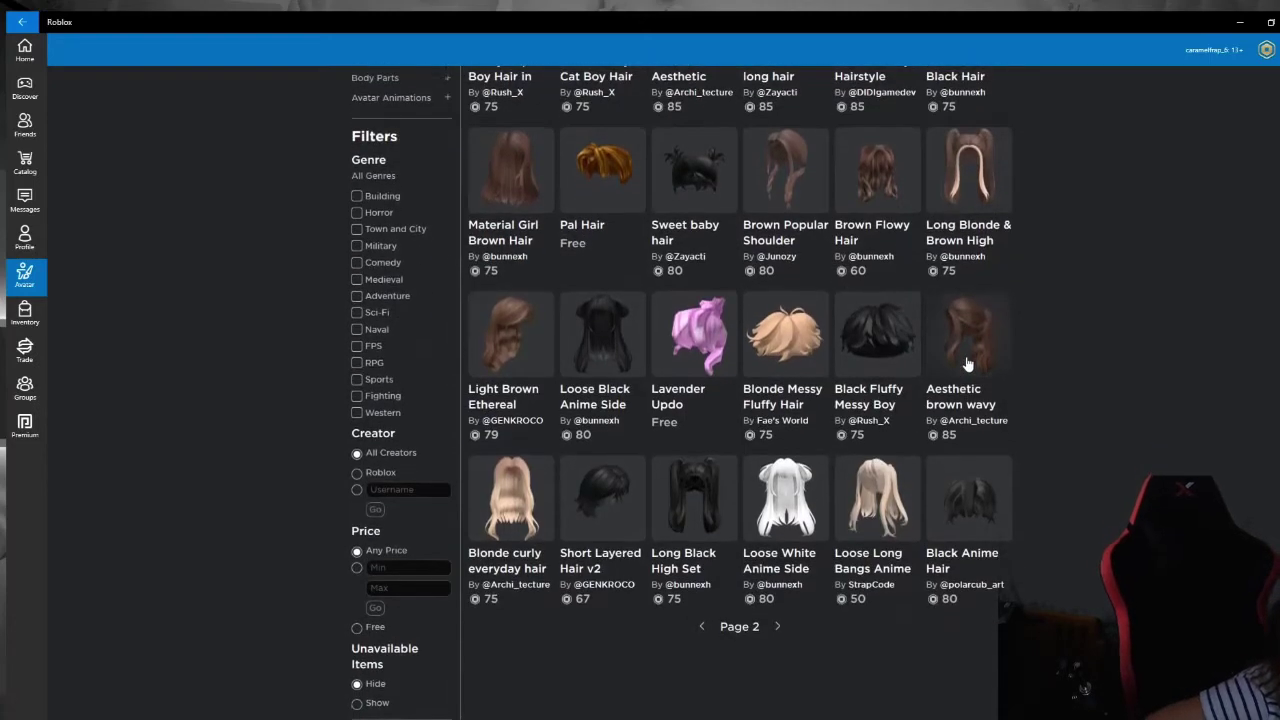
scroll(975, 348, up, 1)
scroll(980, 347, up, 3)
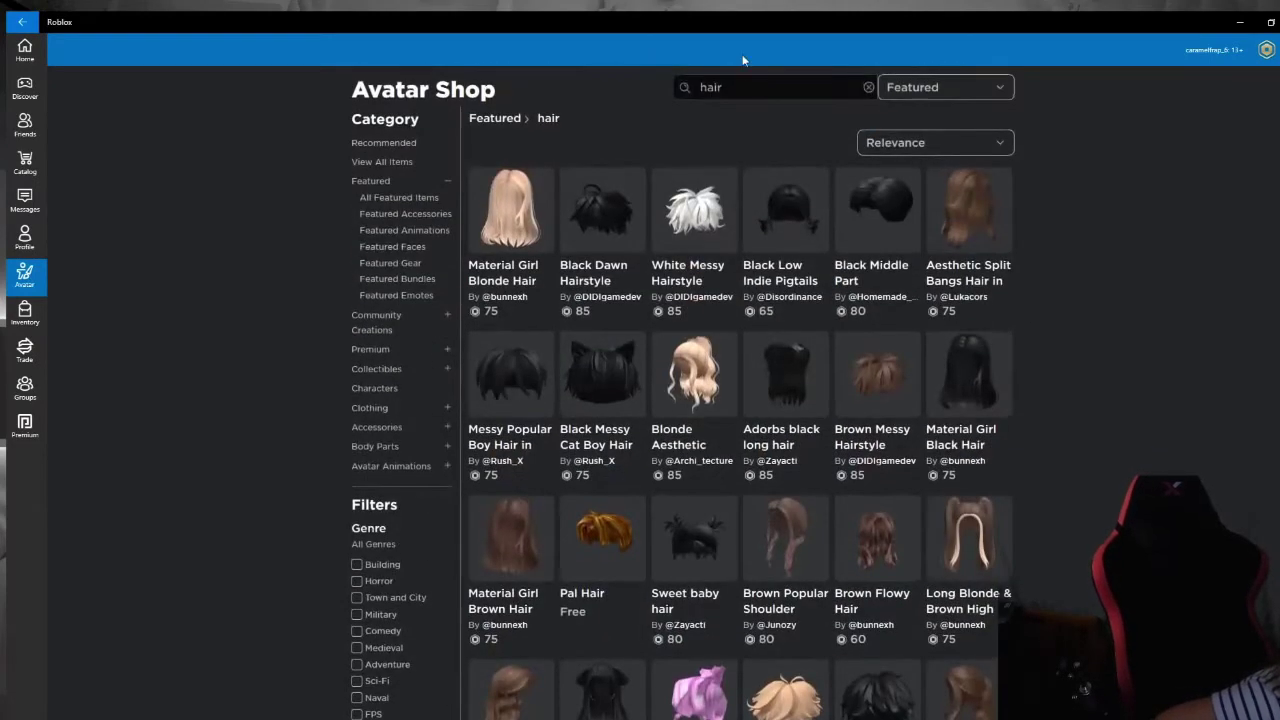
Preview the Brunette Messy Bun and search the shop for 'hair buns'.
click(745, 87)
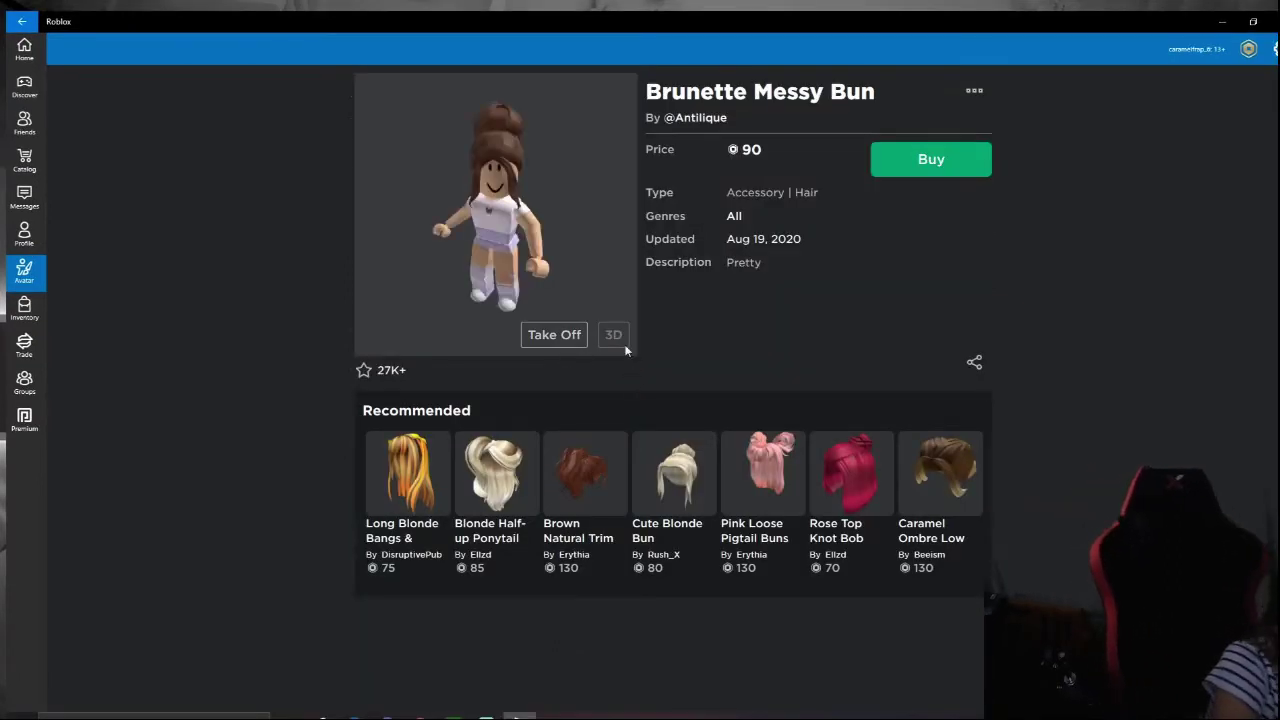
click(19, 28)
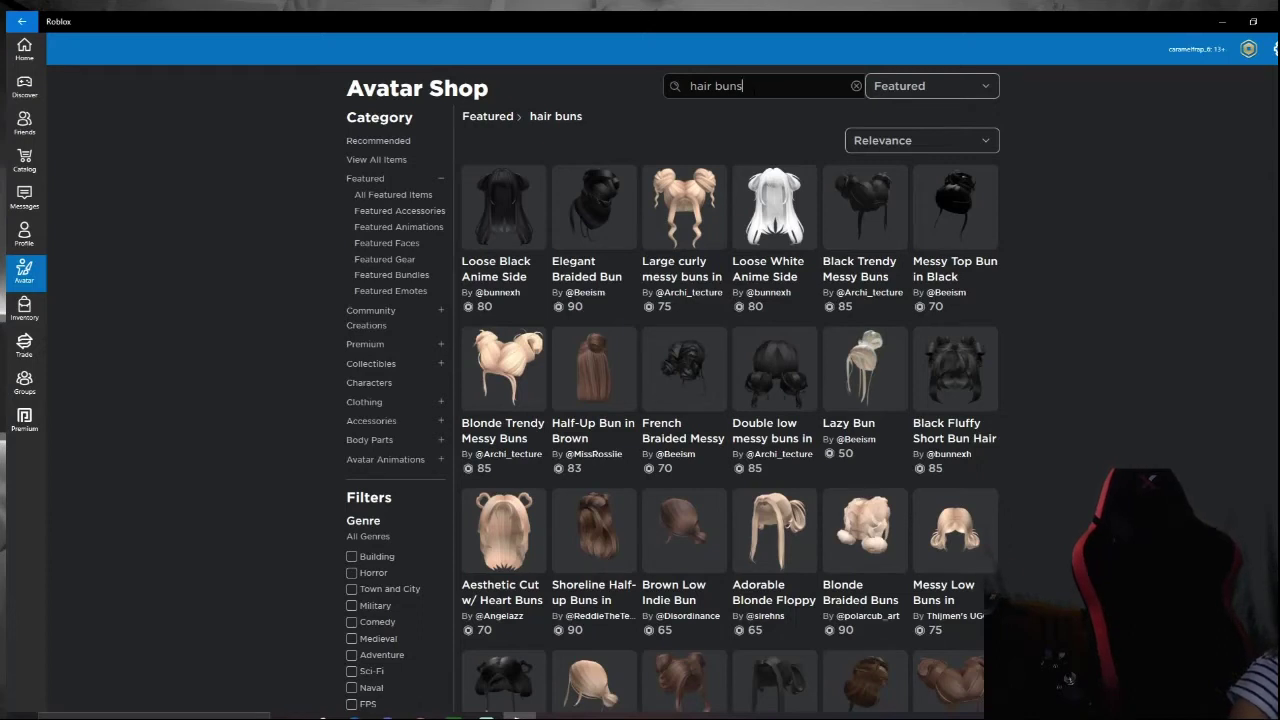
Search 'hair brown', page through to page 3, and open Curly iconic hair.
key(BackSpace)
key(BackSpace)
key(BackSpace)
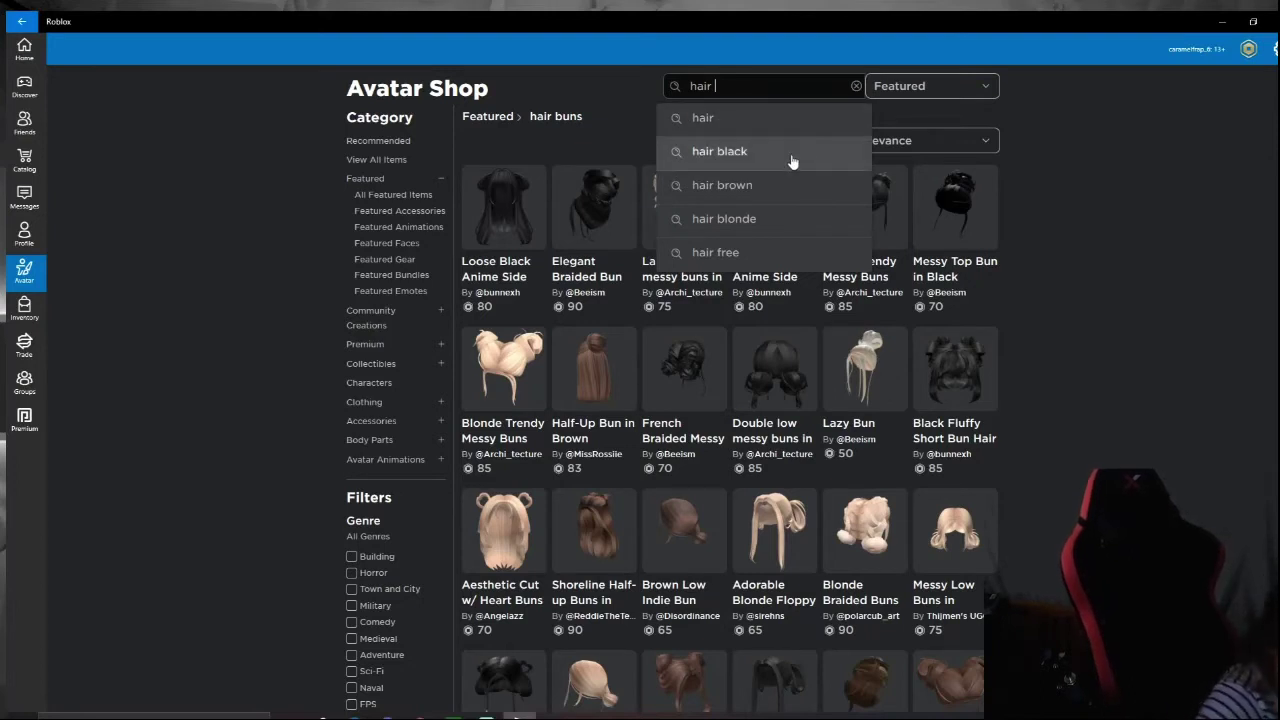
click(771, 184)
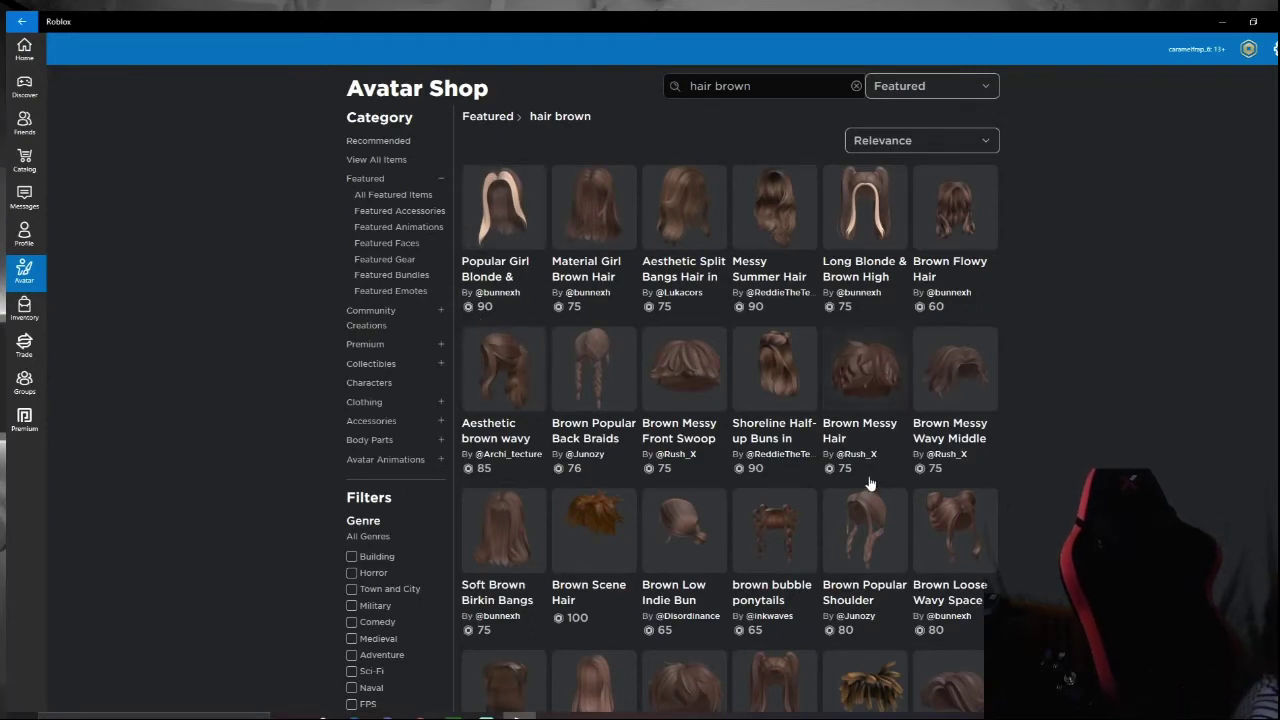
scroll(858, 530, down, 3)
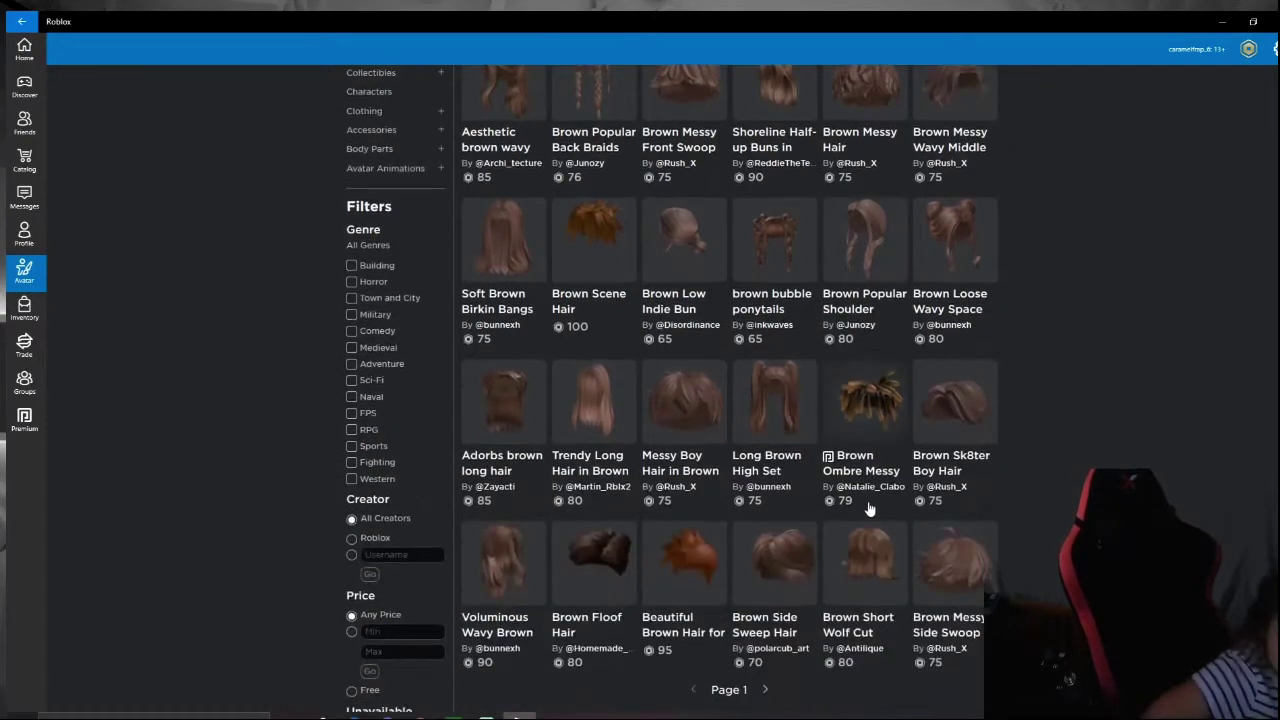
scroll(869, 505, down, 1)
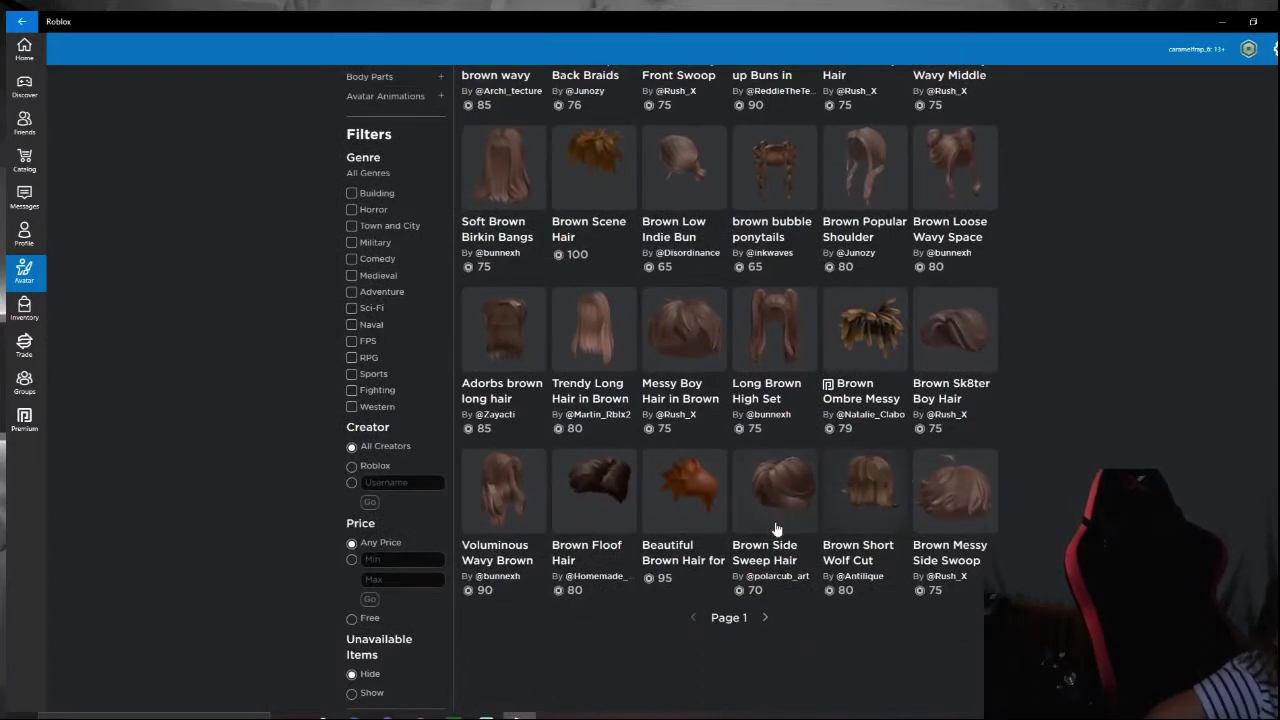
click(762, 619)
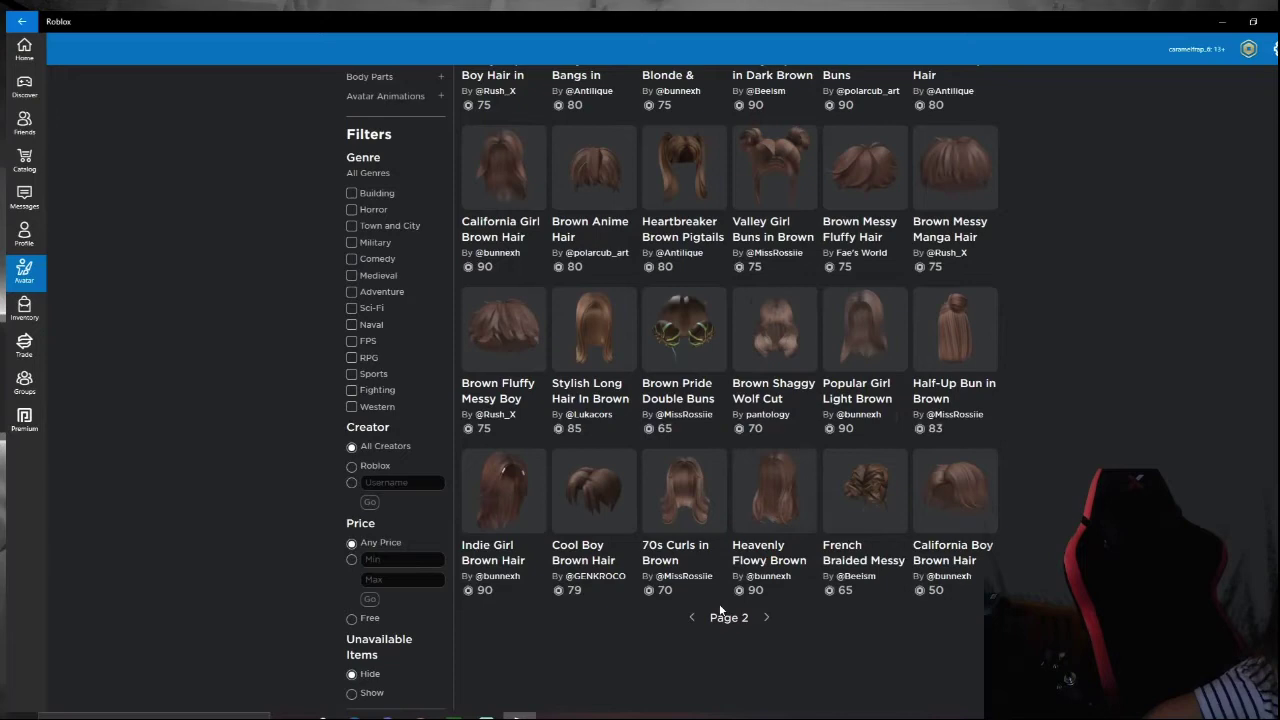
scroll(720, 610, up, 3)
scroll(727, 587, up, 1)
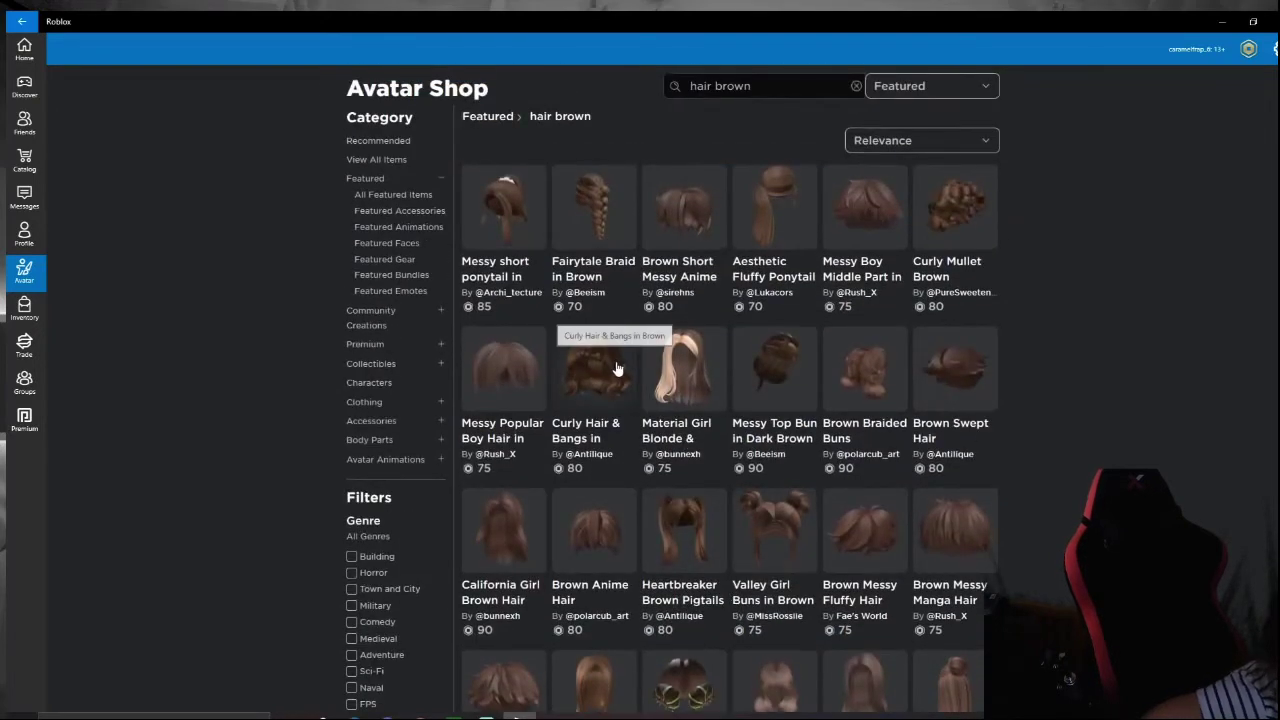
scroll(683, 506, down, 3)
scroll(683, 506, down, 1)
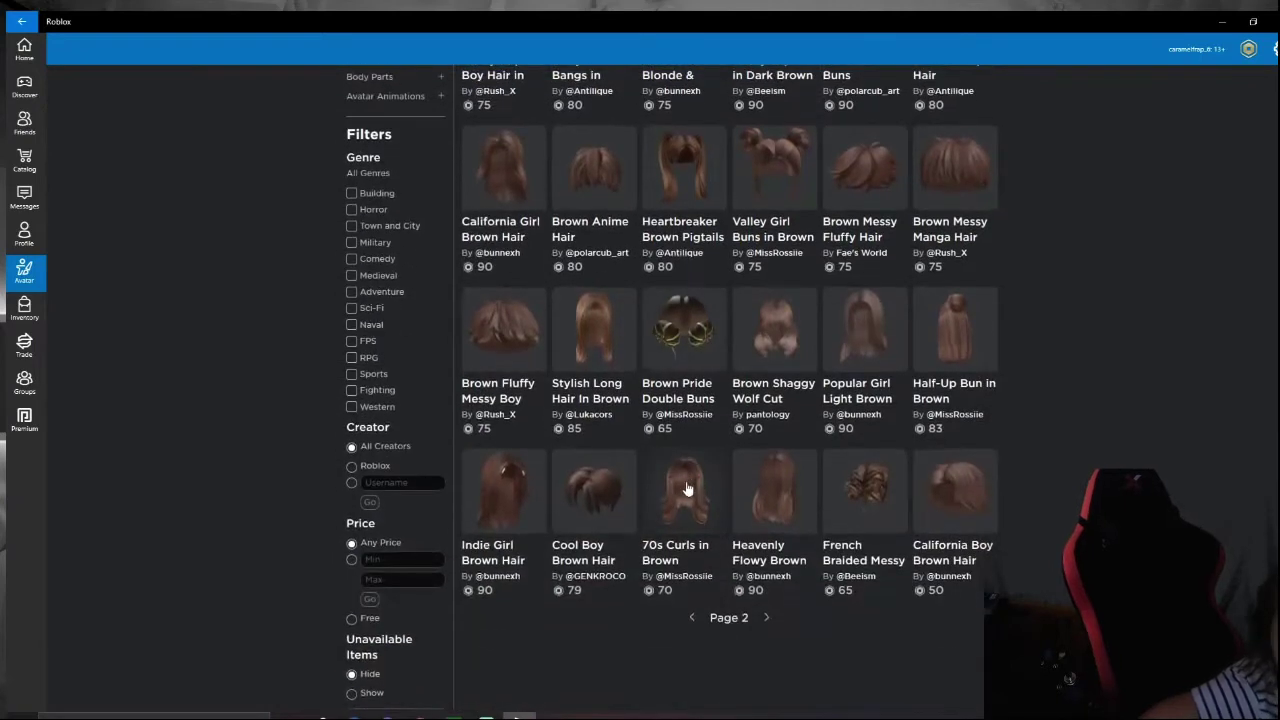
click(765, 618)
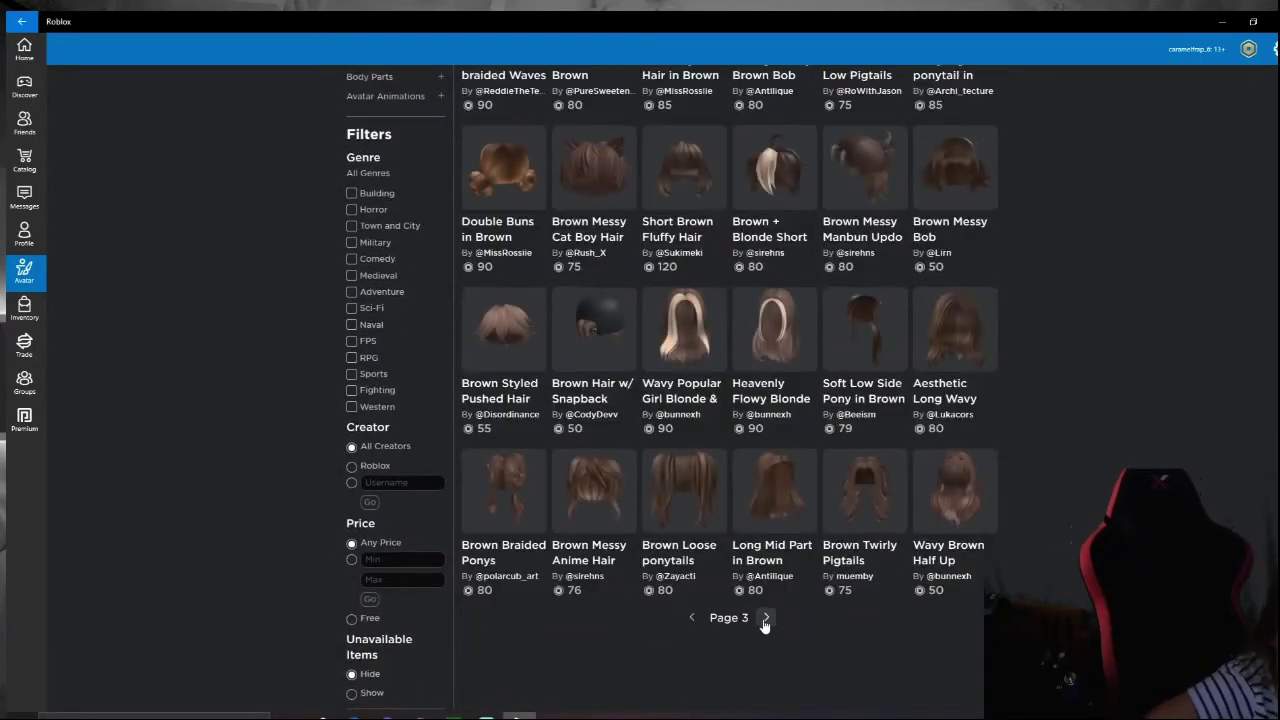
click(480, 345)
Try on the Curly iconic brown hair and buy it for 85 Robux.
click(580, 338)
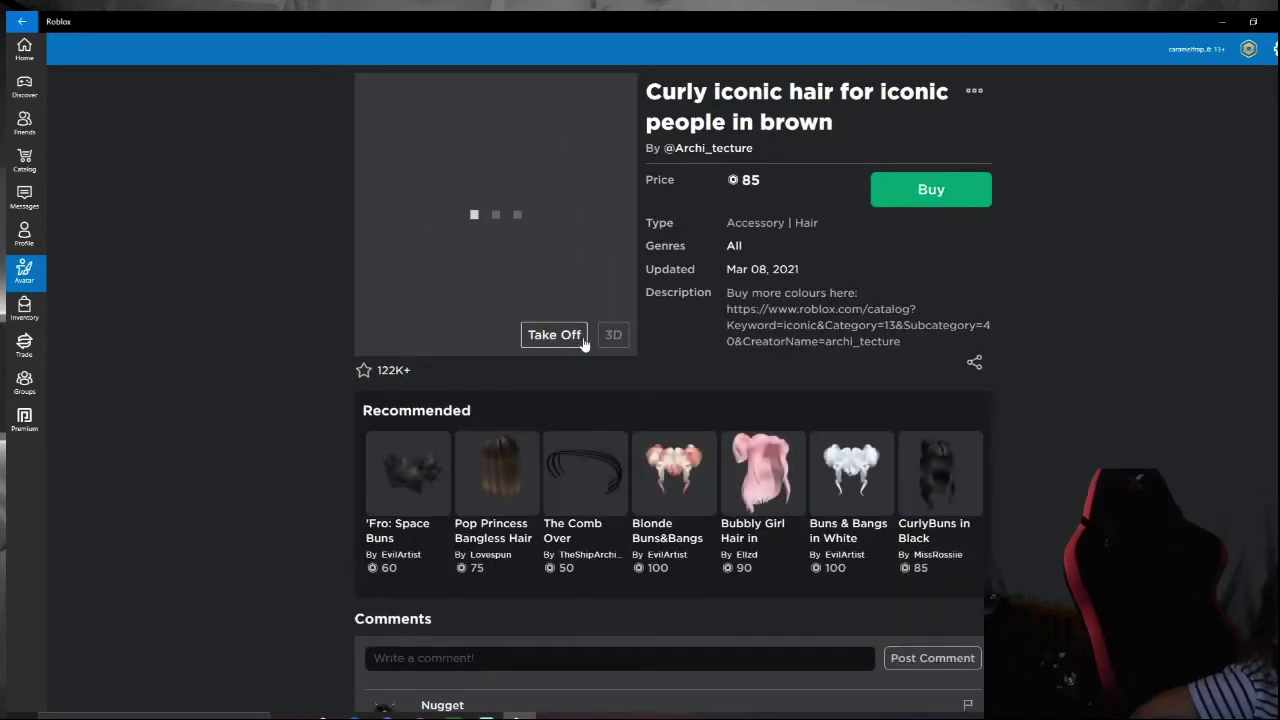
click(933, 194)
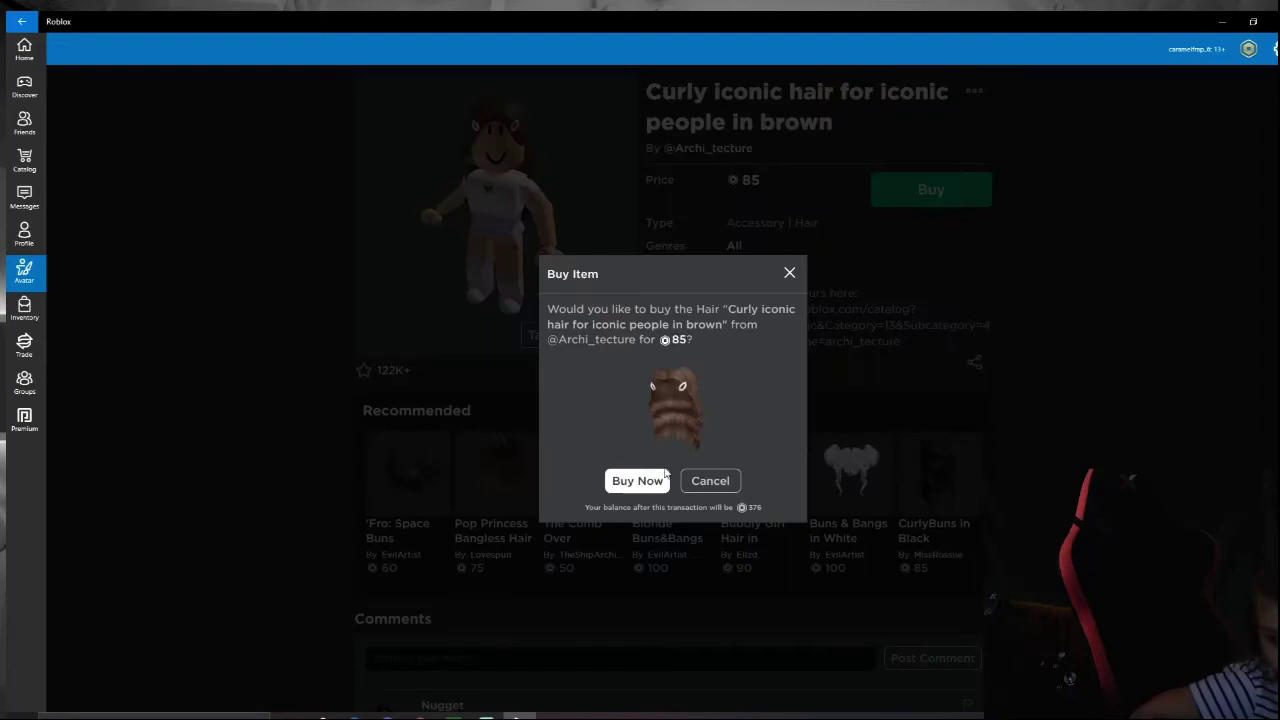
click(660, 479)
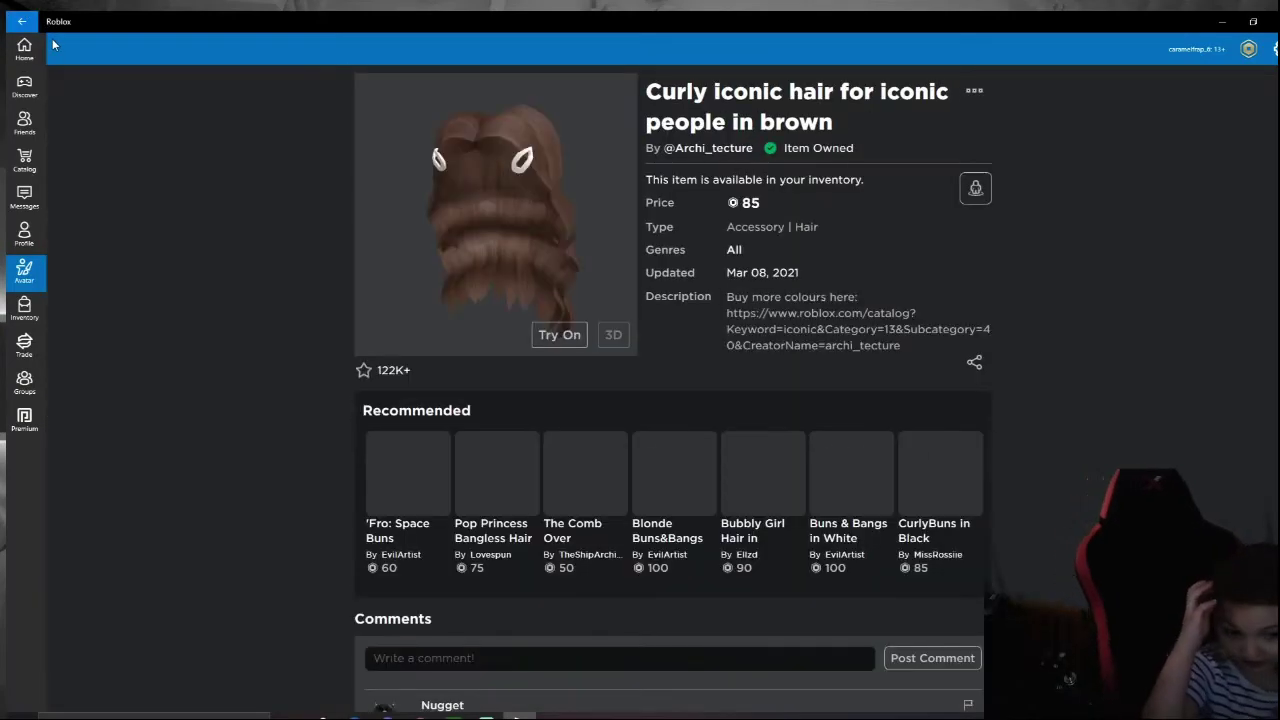
Page through the accessories listings to page three and open the Fashionable White Shoulder Purse.
click(8, 24)
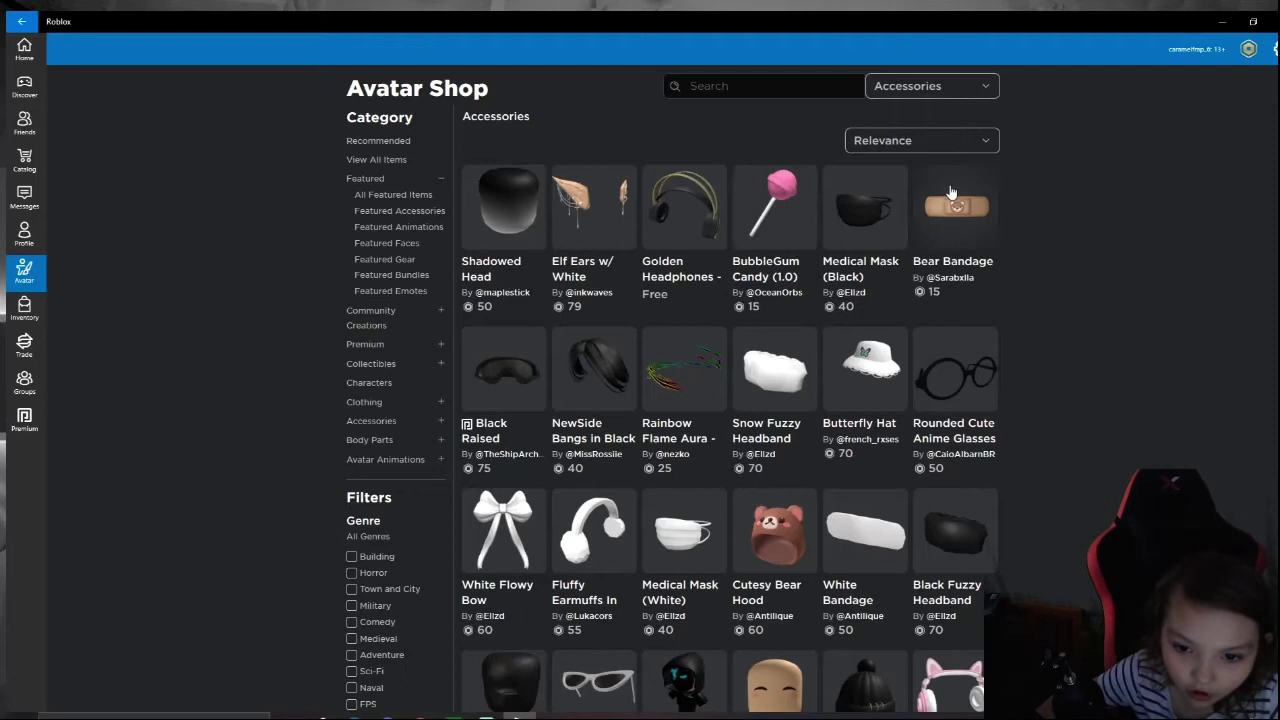
scroll(700, 450, down, 2)
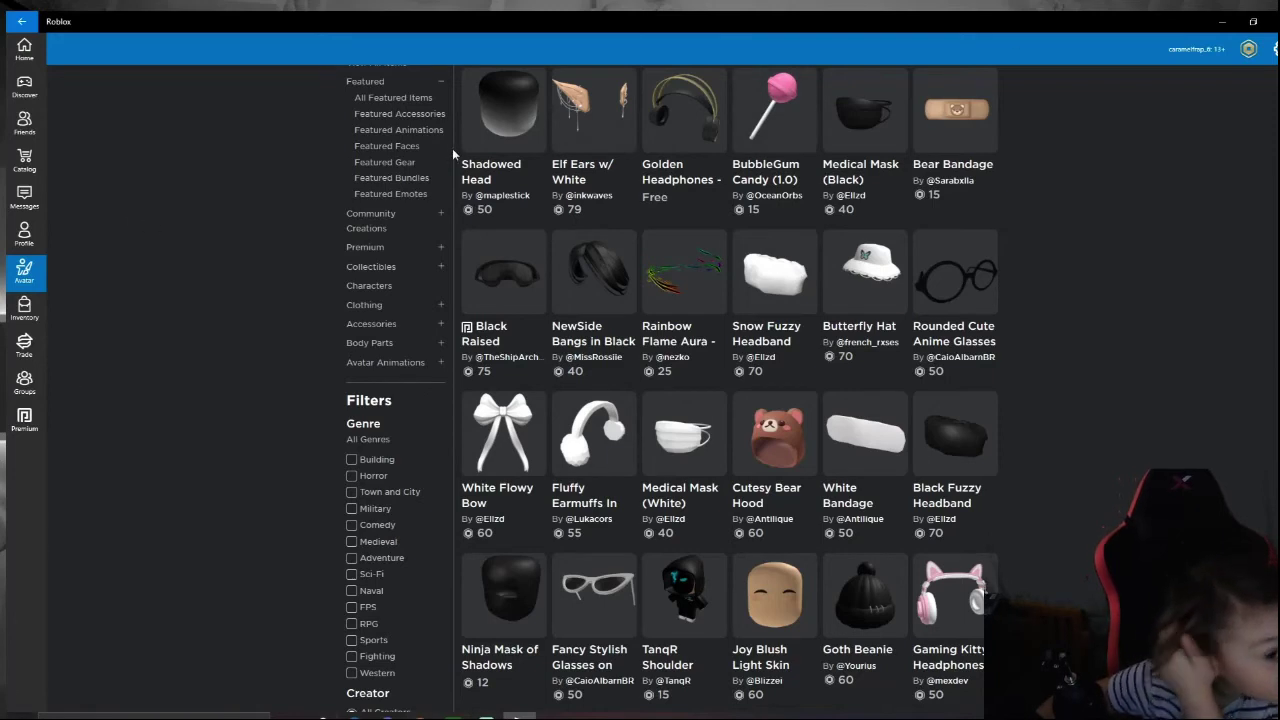
scroll(893, 390, up, 1)
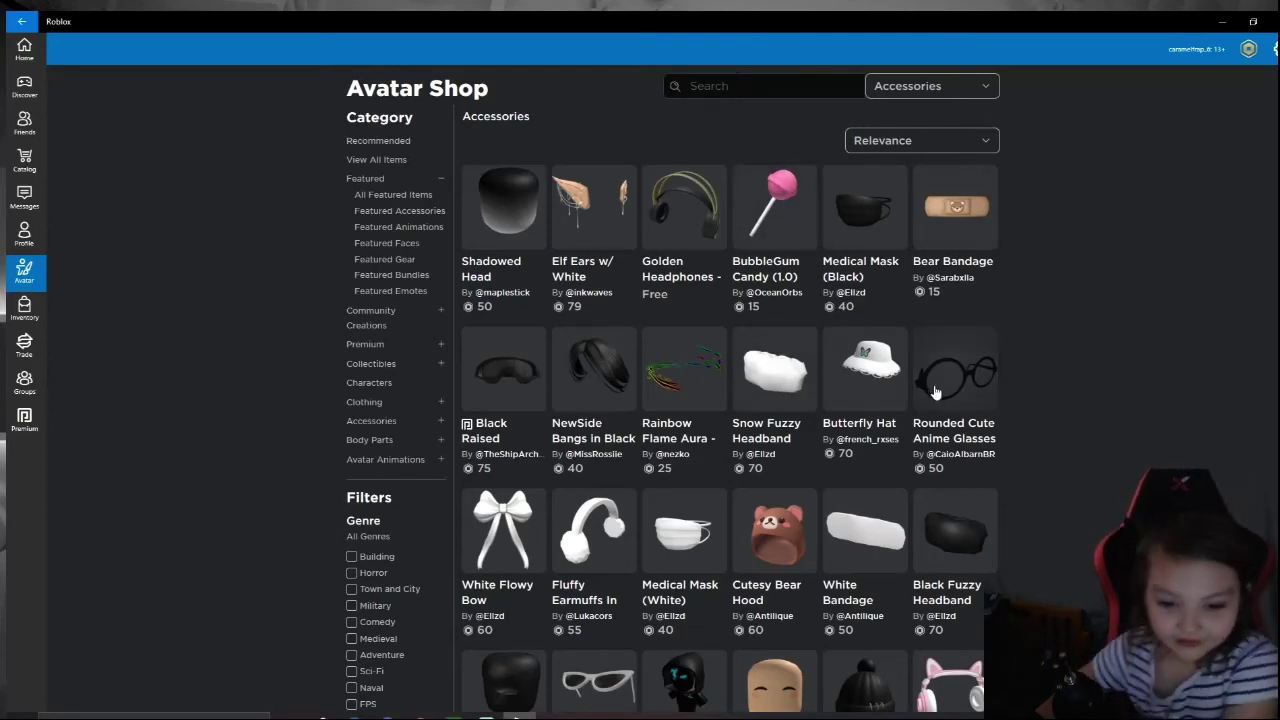
scroll(816, 393, down, 3)
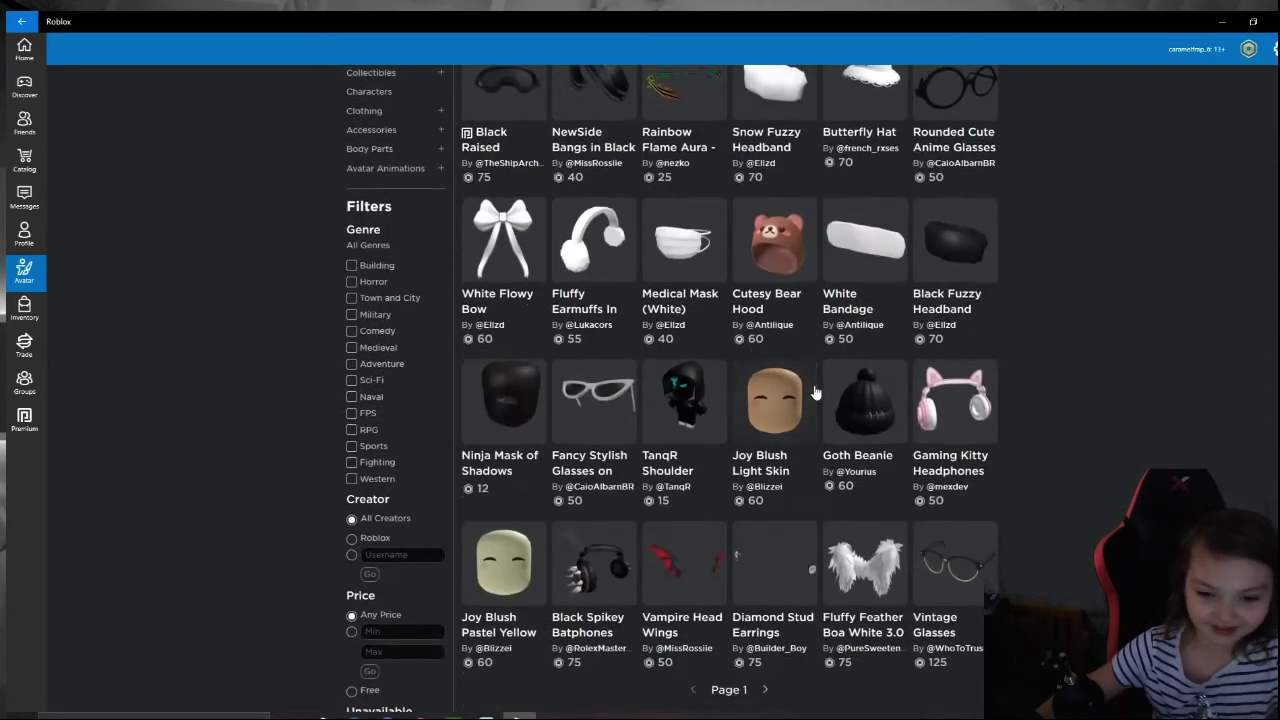
click(765, 689)
scroll(828, 562, down, 1)
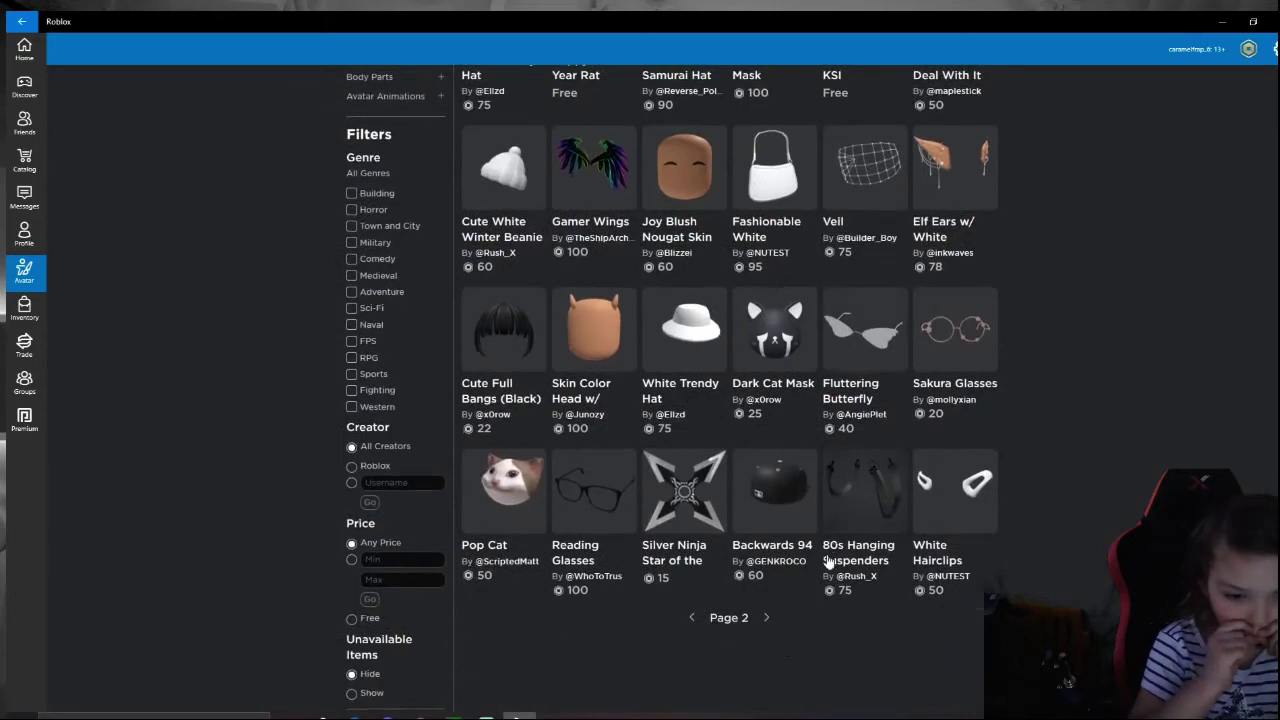
click(766, 618)
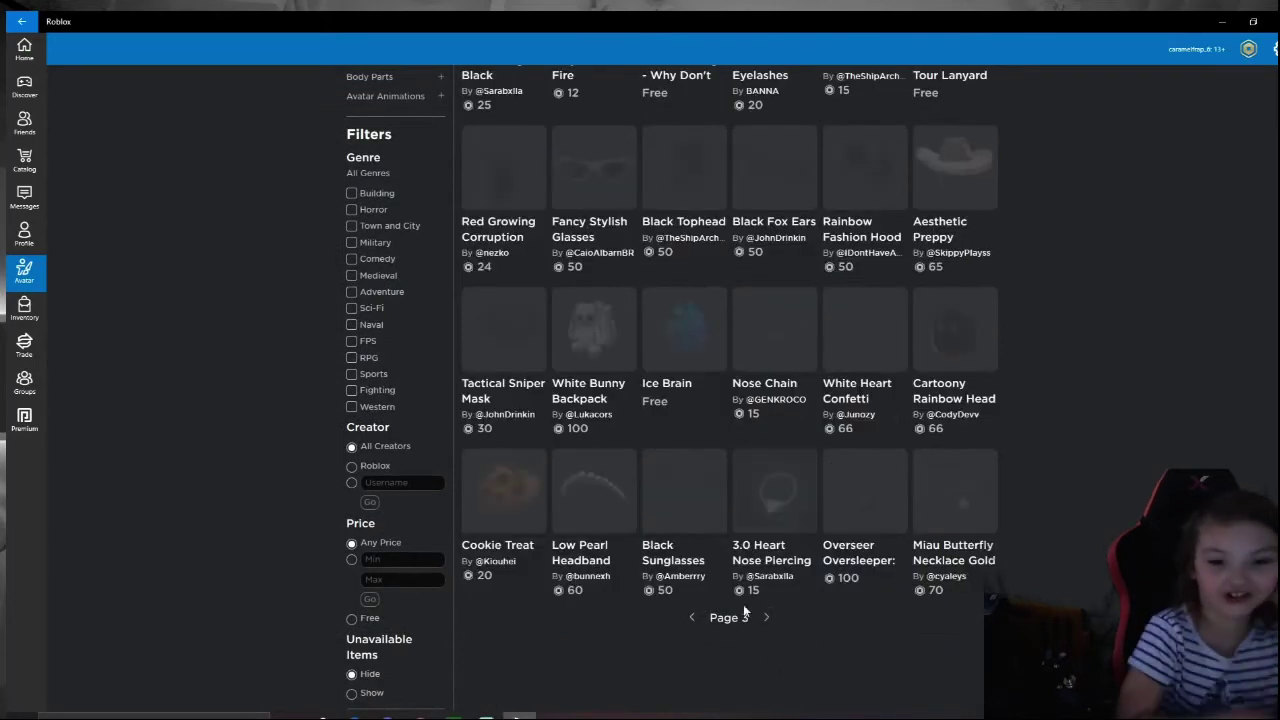
scroll(699, 617, up, 1)
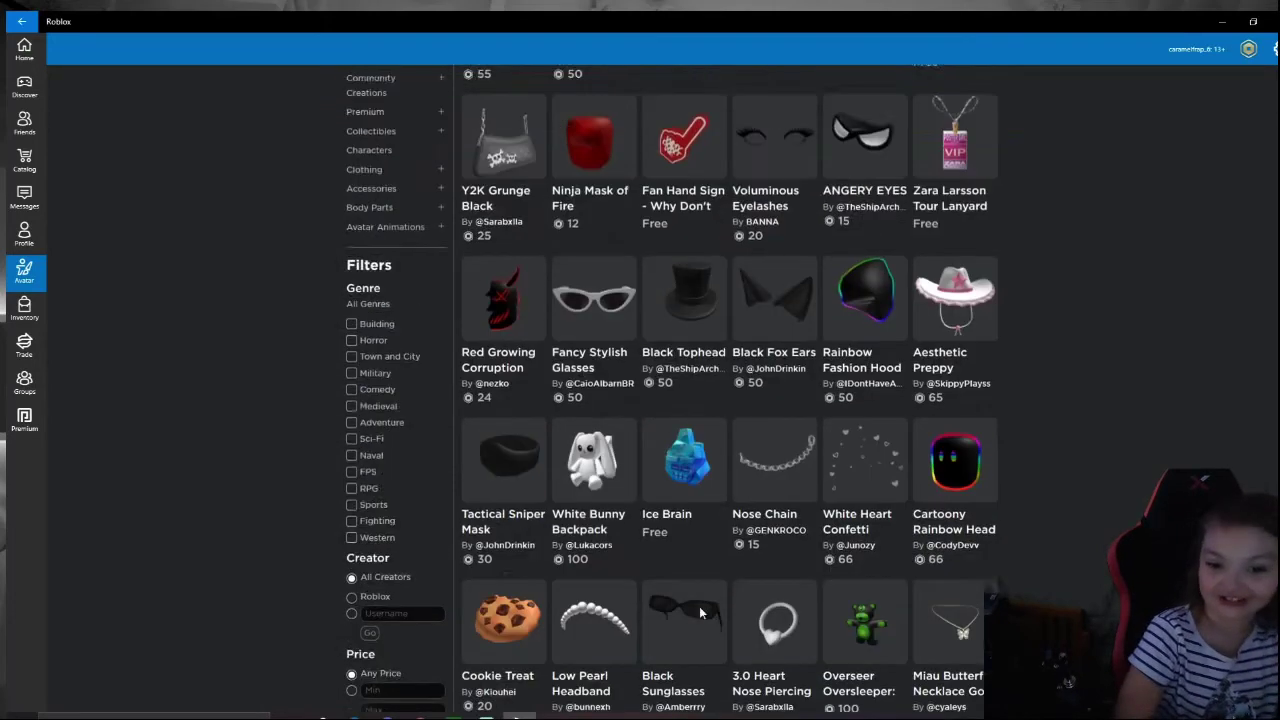
scroll(700, 614, up, 2)
scroll(700, 612, down, 1)
scroll(710, 570, down, 2)
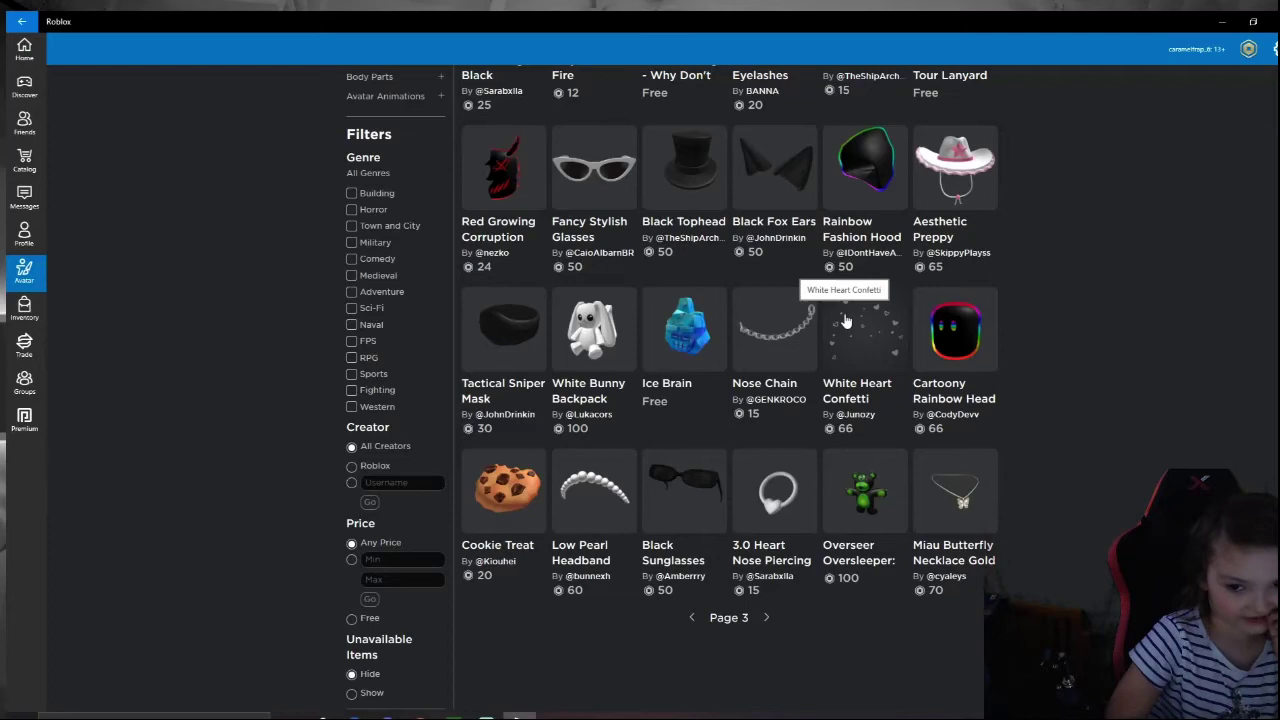
scroll(840, 300, up, 4)
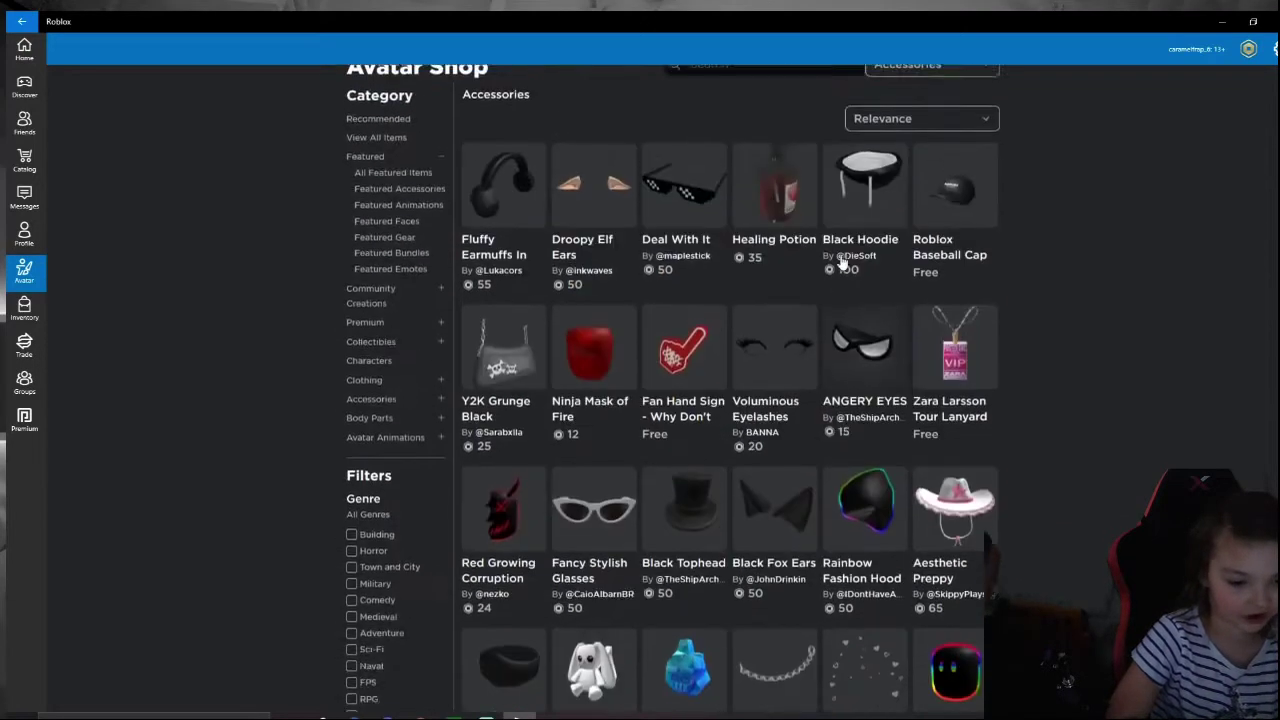
scroll(795, 259, down, 2)
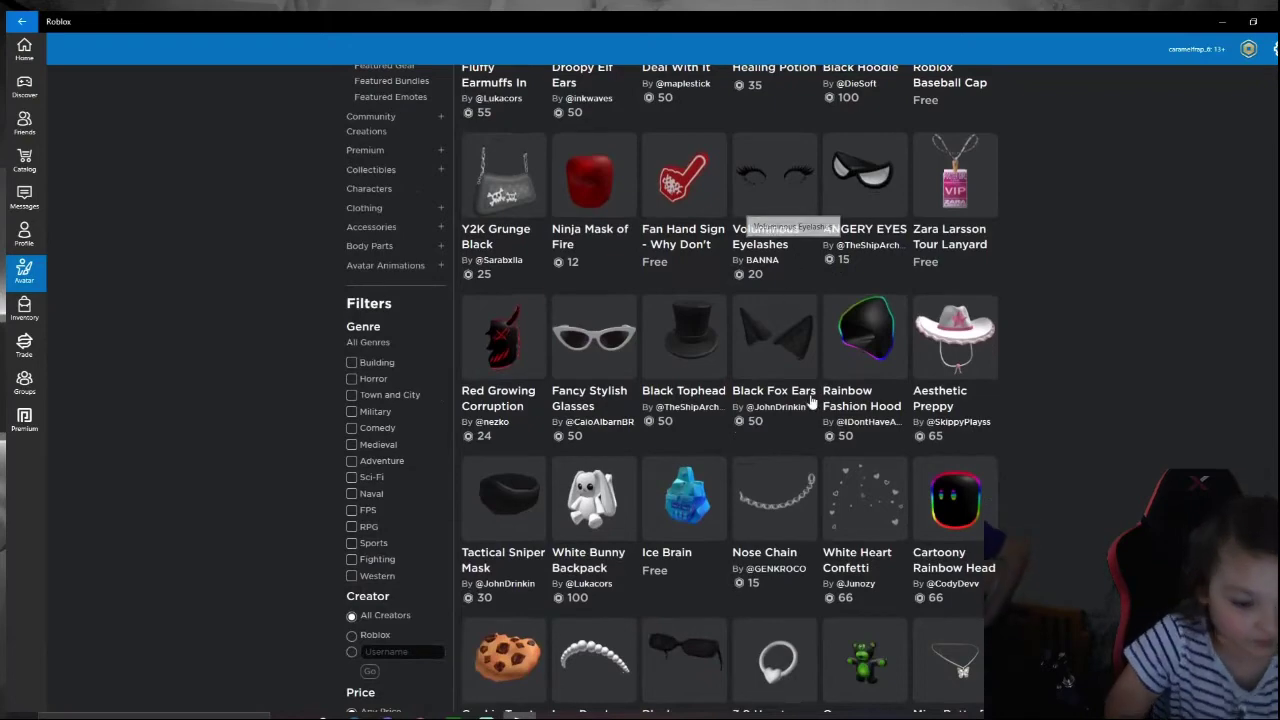
scroll(840, 525, down, 2)
key(alt+Left)
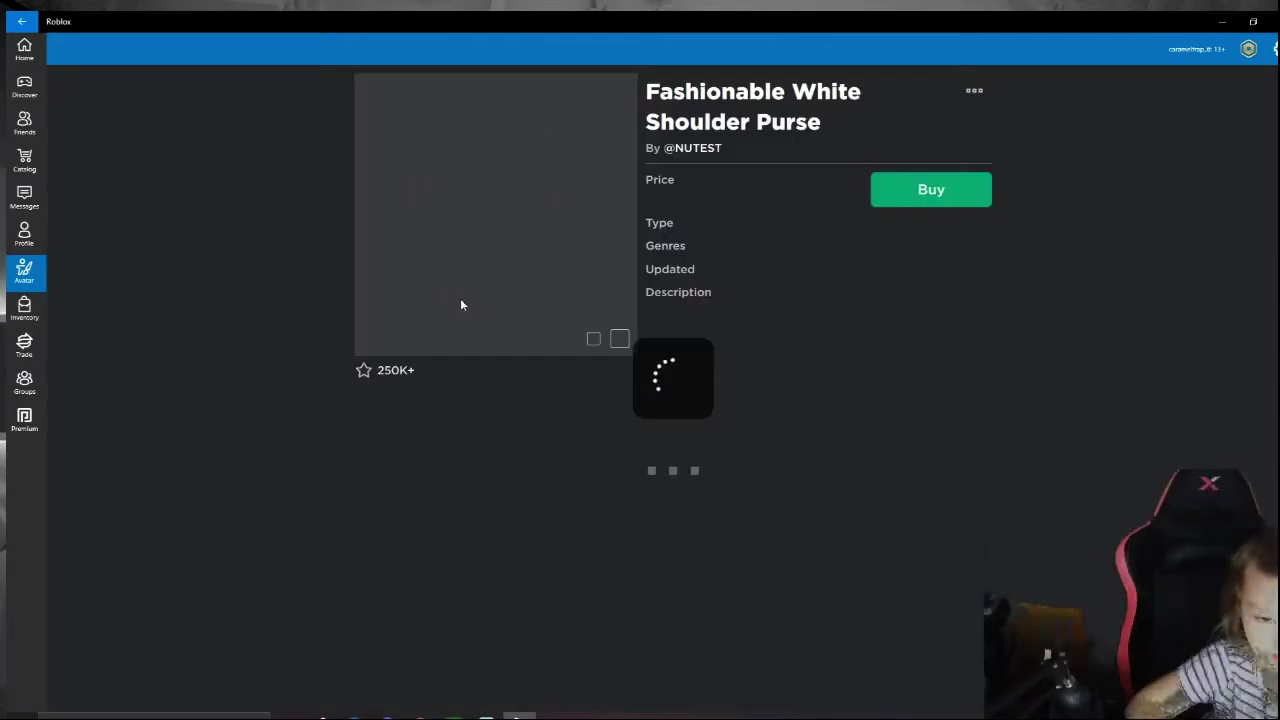
Preview the Fashionable White Shoulder Purse on the avatar, then buy it for 95 Robux.
click(543, 344)
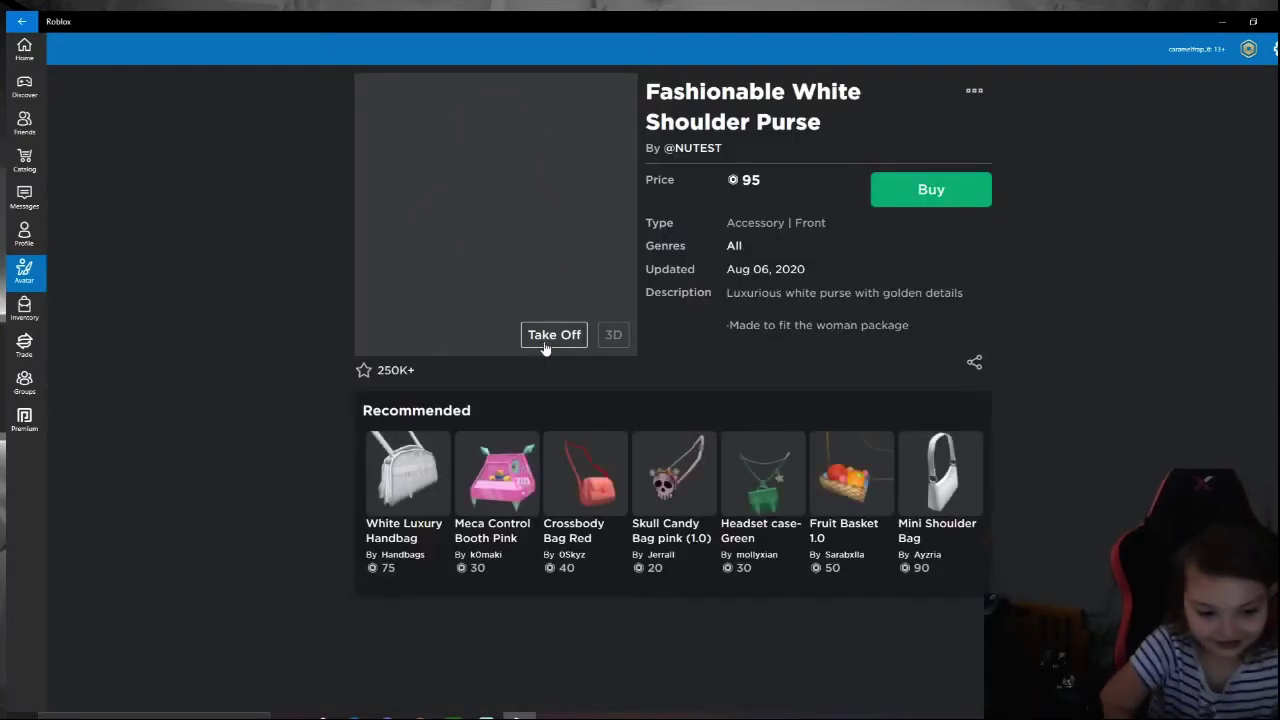
click(543, 345)
click(984, 197)
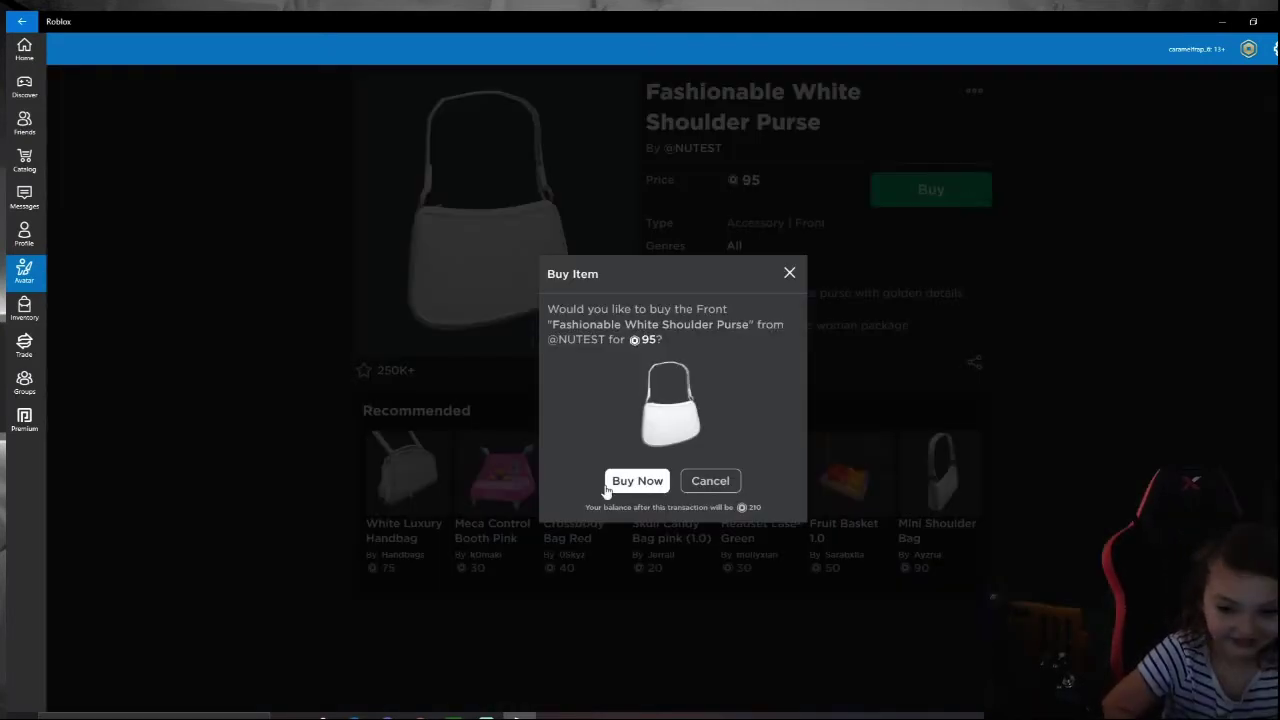
click(631, 483)
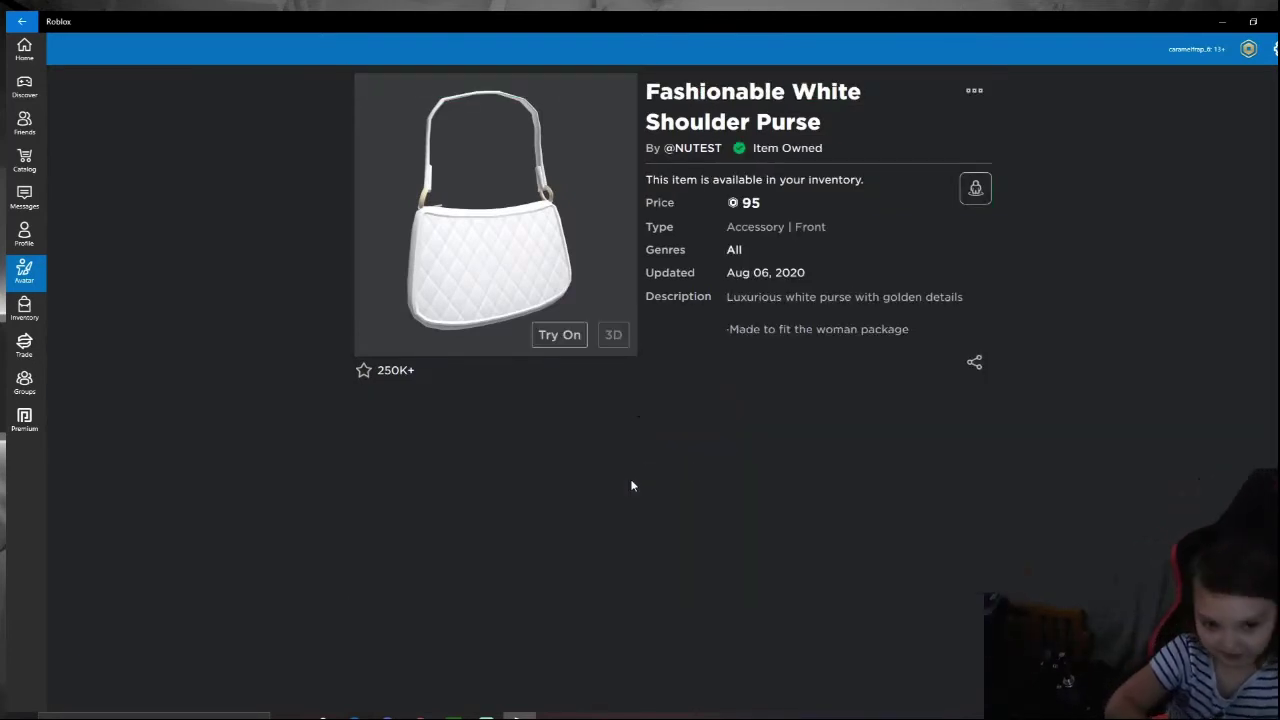
Switch the shop category to Avatar Animations and buy the Stylish Animation Pack for 80 Robux.
click(25, 21)
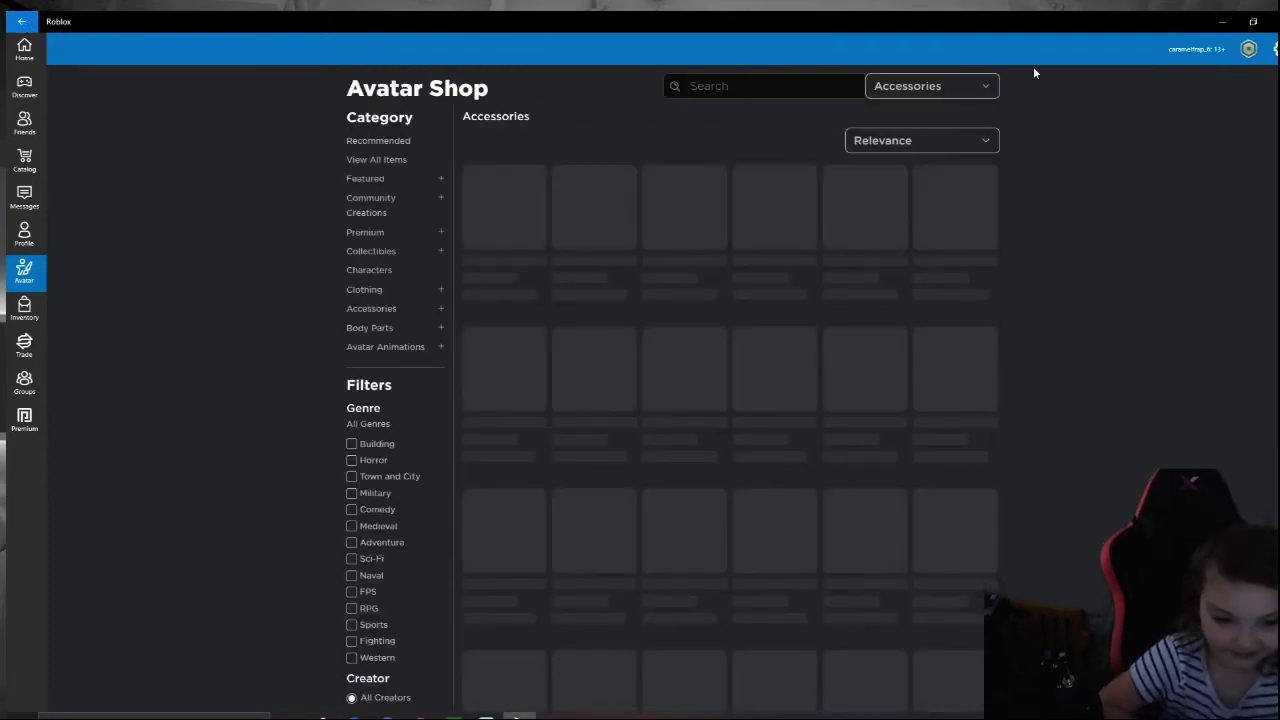
scroll(815, 226, down, 10)
scroll(815, 226, up, 2)
scroll(815, 226, up, 2)
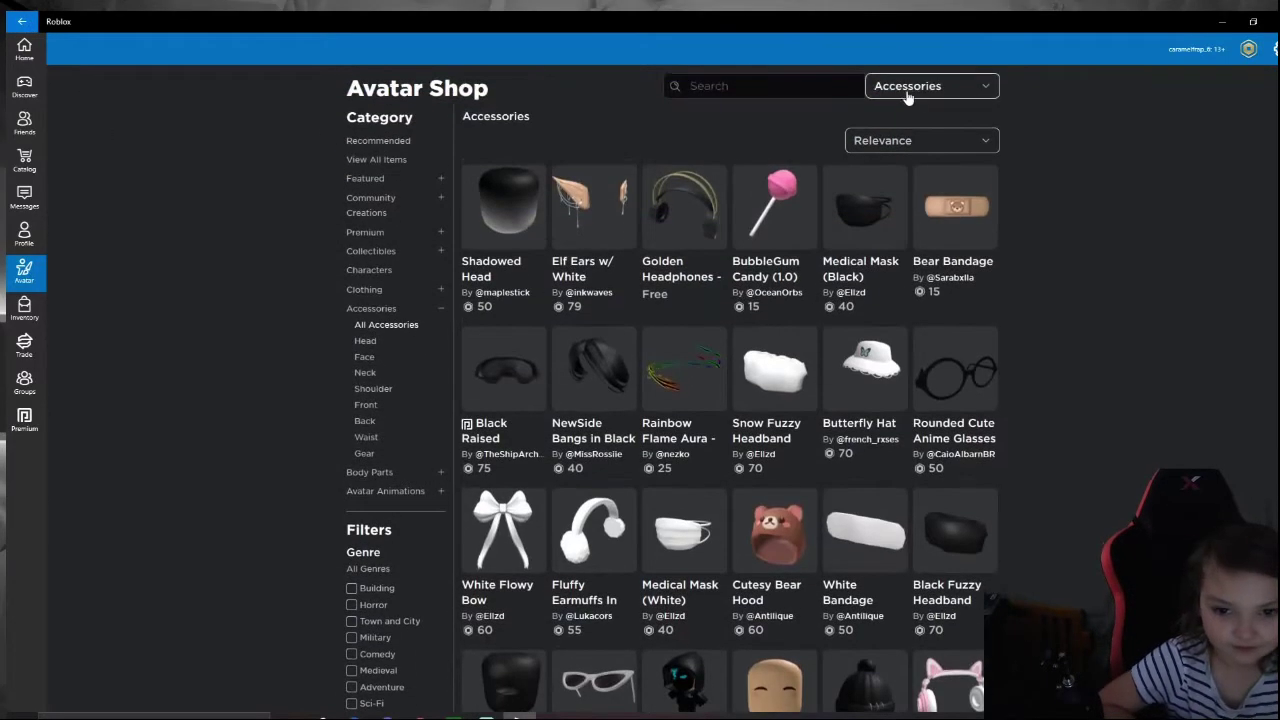
click(908, 95)
scroll(814, 206, down, 1)
scroll(815, 207, down, 1)
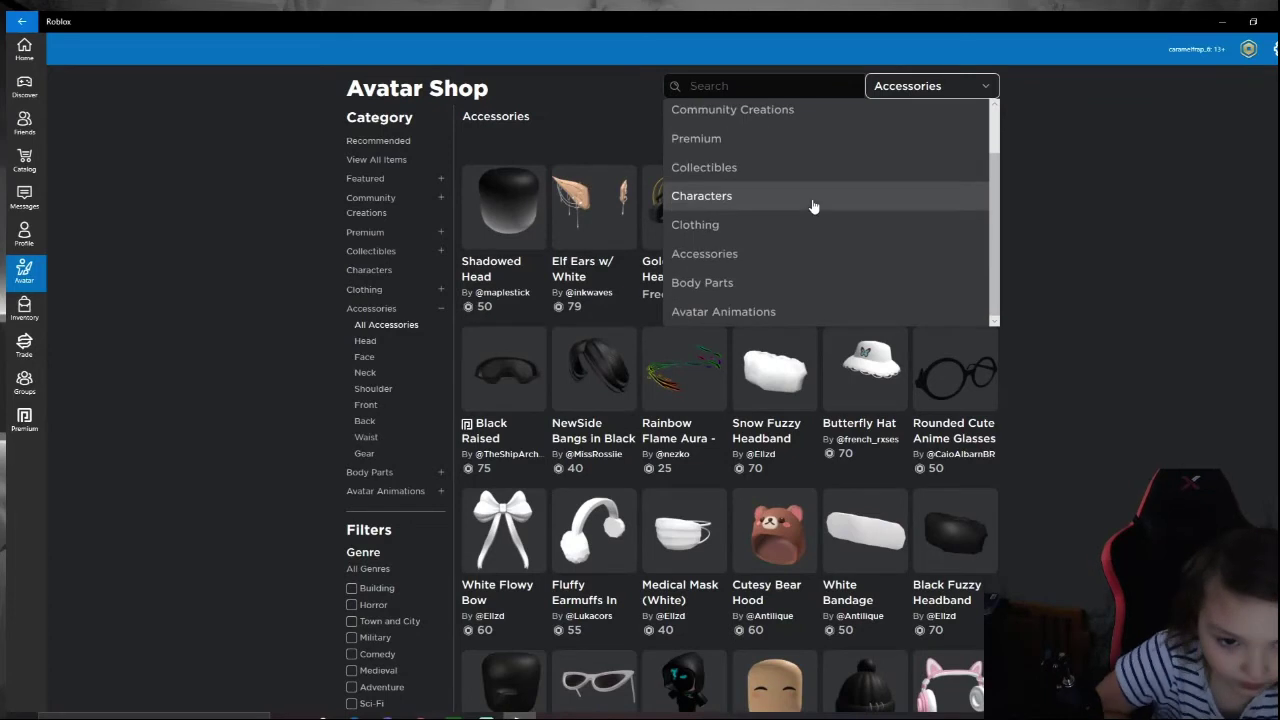
click(740, 314)
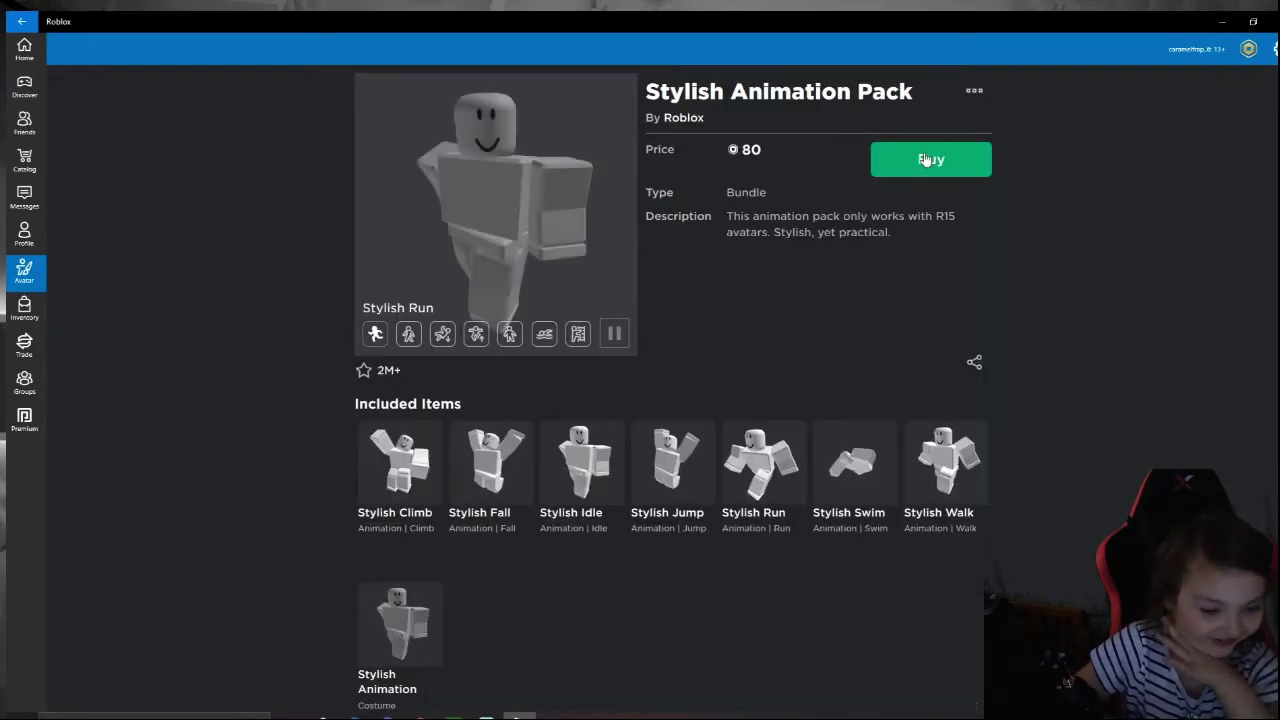
click(931, 159)
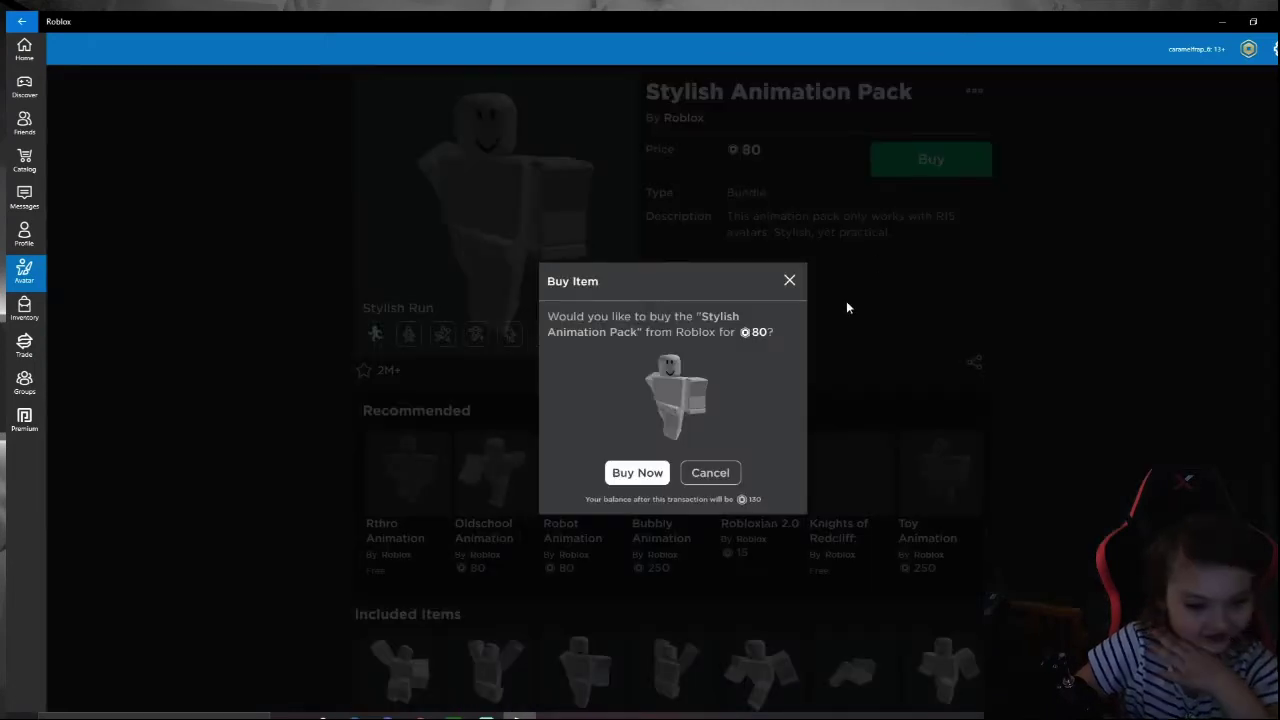
click(661, 473)
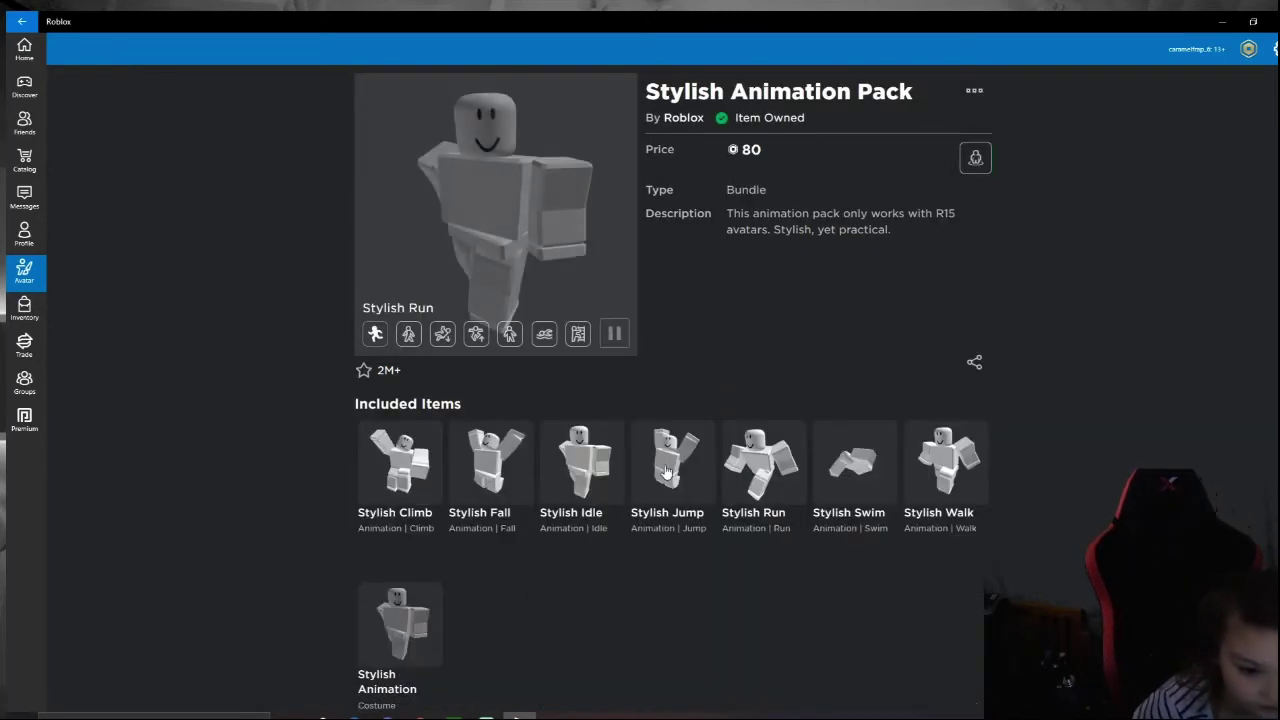
click(24, 20)
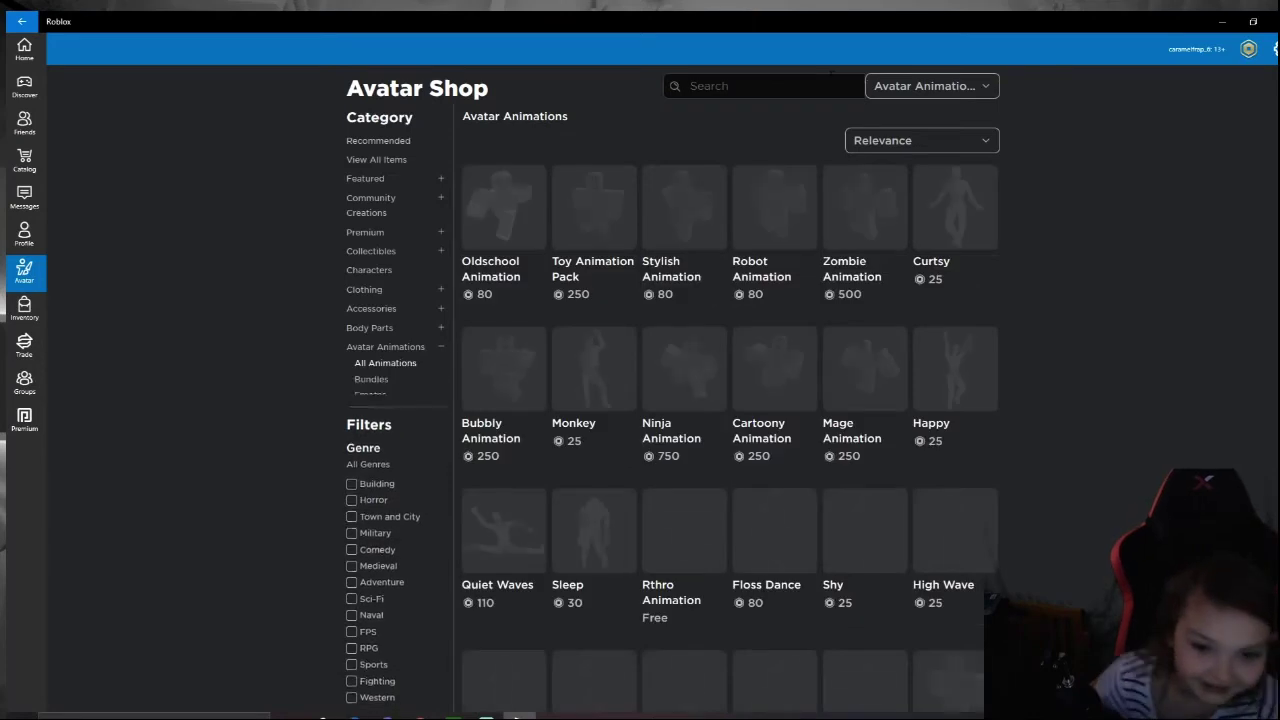
Set the shop category to All Categories and search for 'faces'.
click(916, 94)
scroll(835, 265, down, 1)
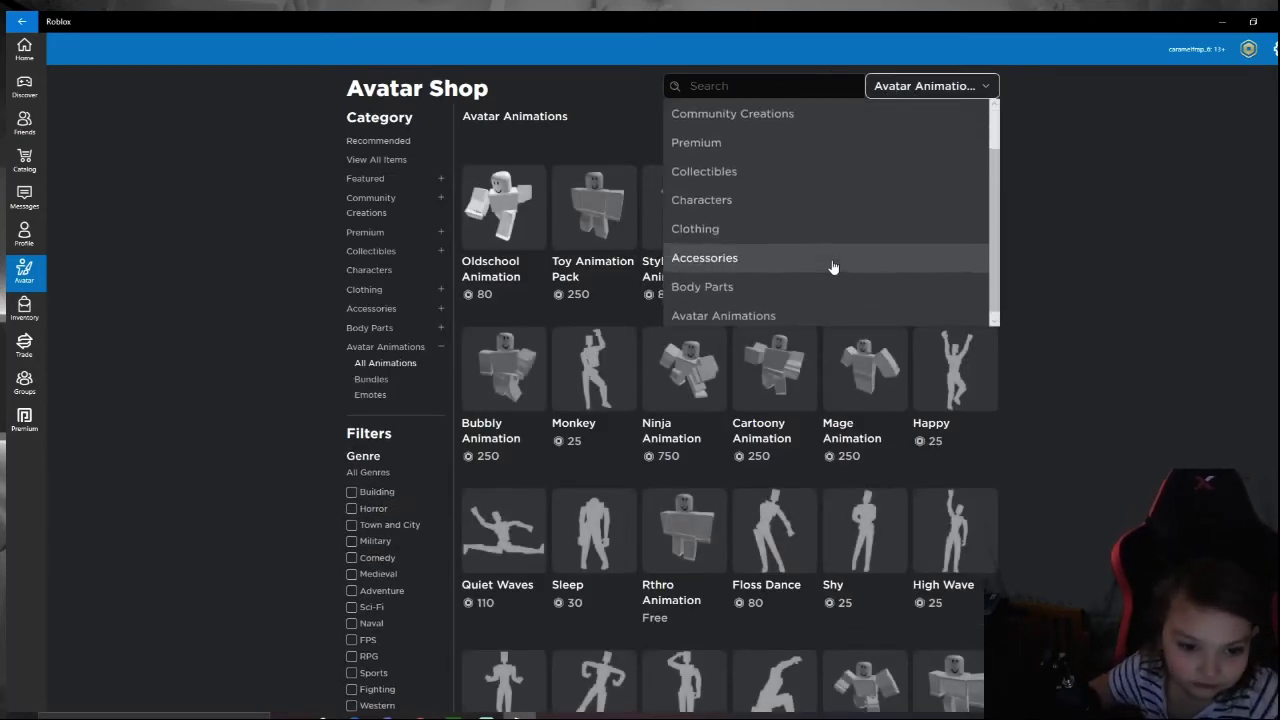
scroll(833, 265, up, 1)
click(712, 117)
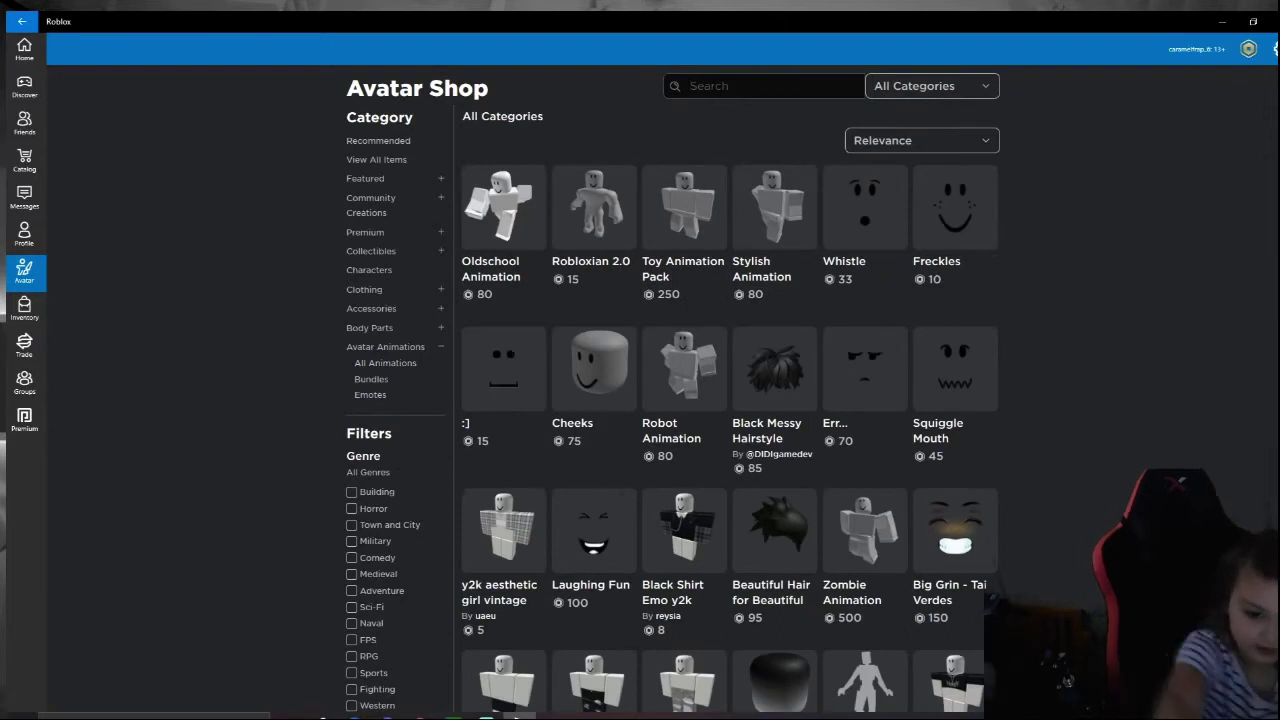
text(face)
key(Return)
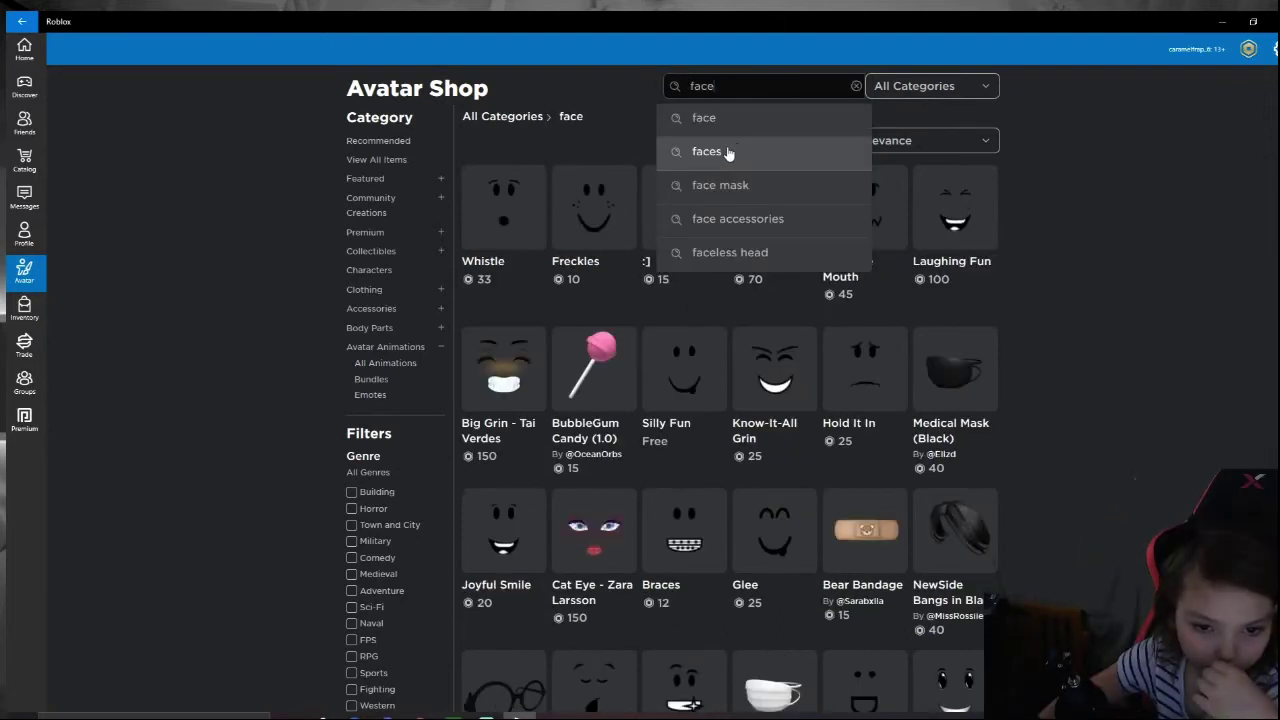
click(728, 152)
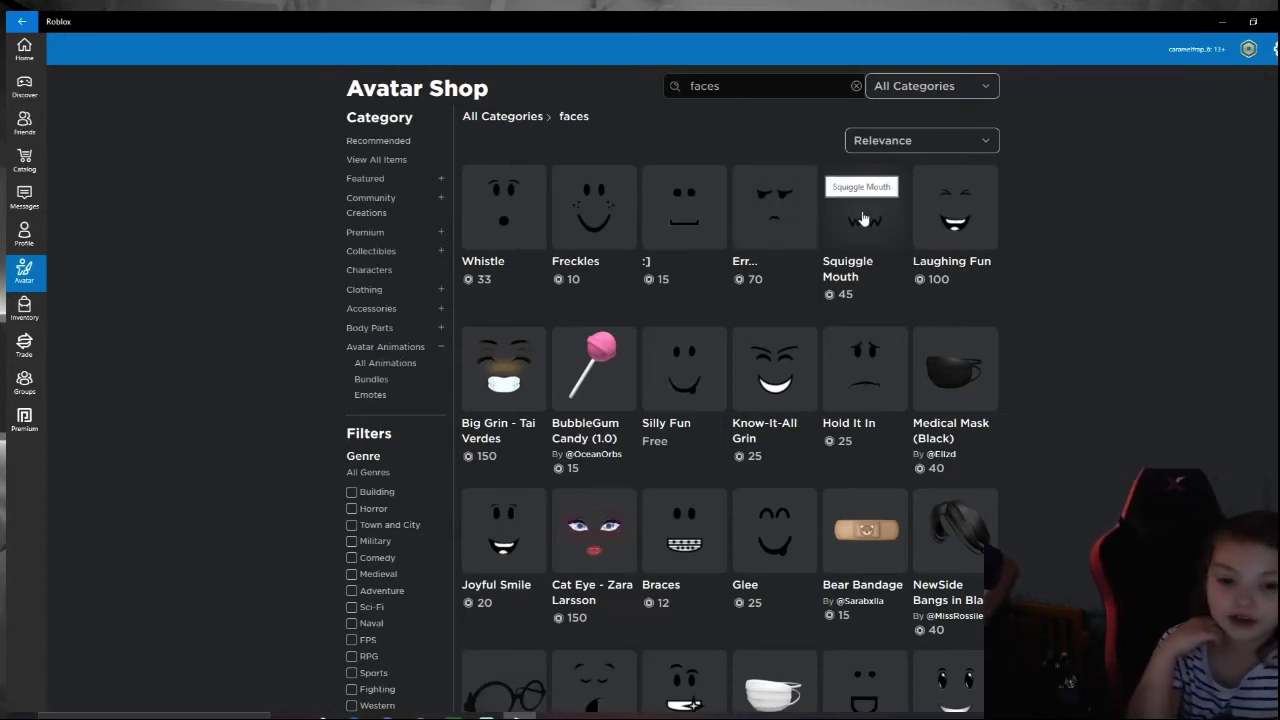
scroll(823, 355, down, 1)
scroll(823, 355, up, 1)
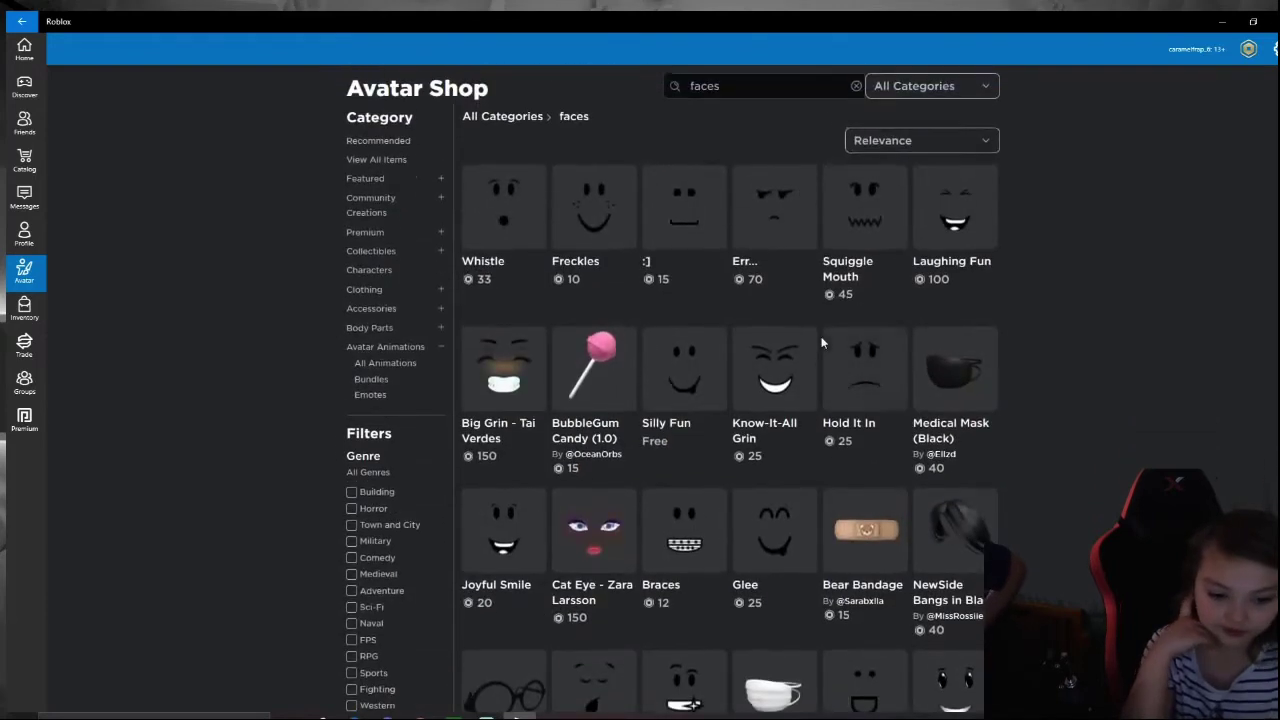
scroll(822, 343, down, 2)
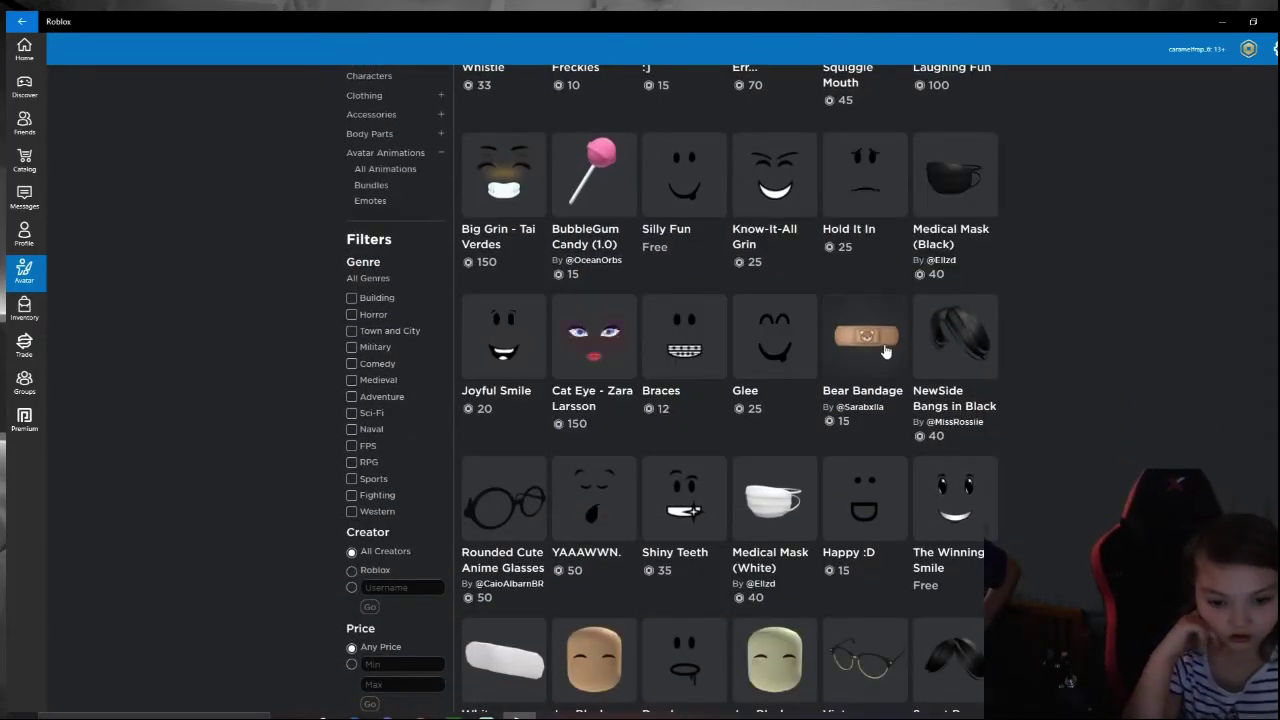
scroll(885, 350, down, 1)
scroll(828, 348, up, 3)
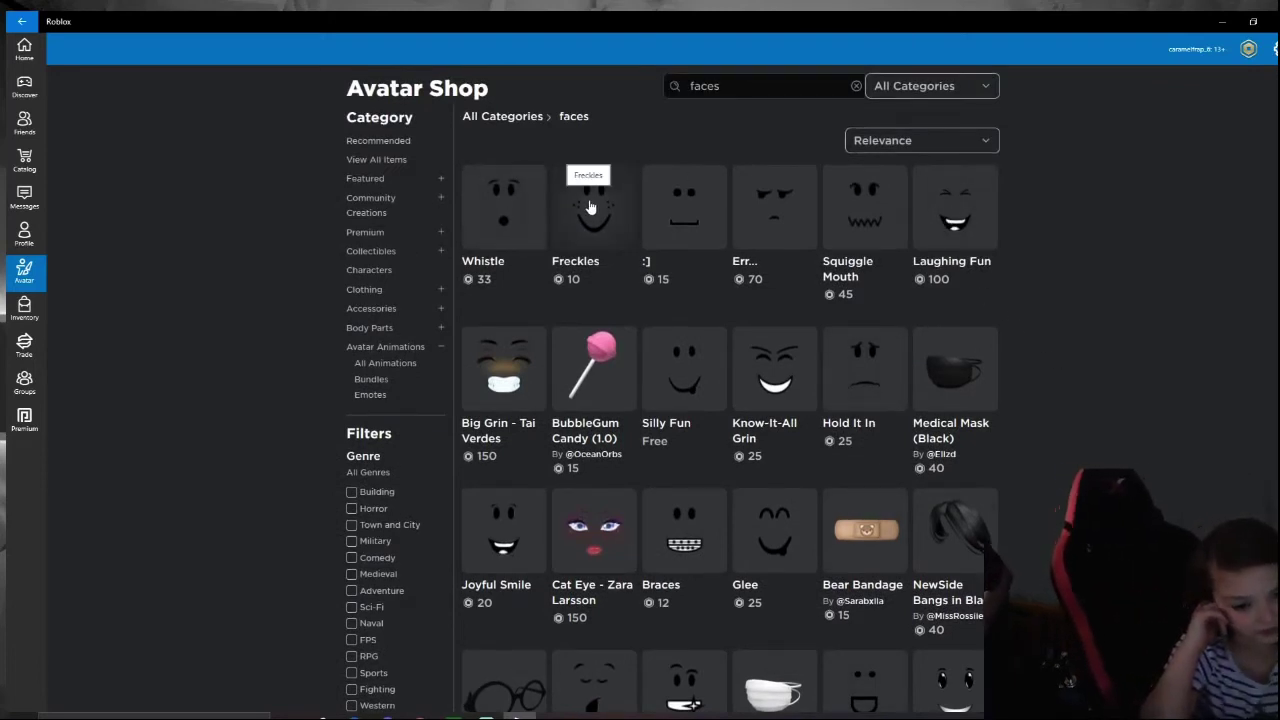
scroll(631, 368, down, 1)
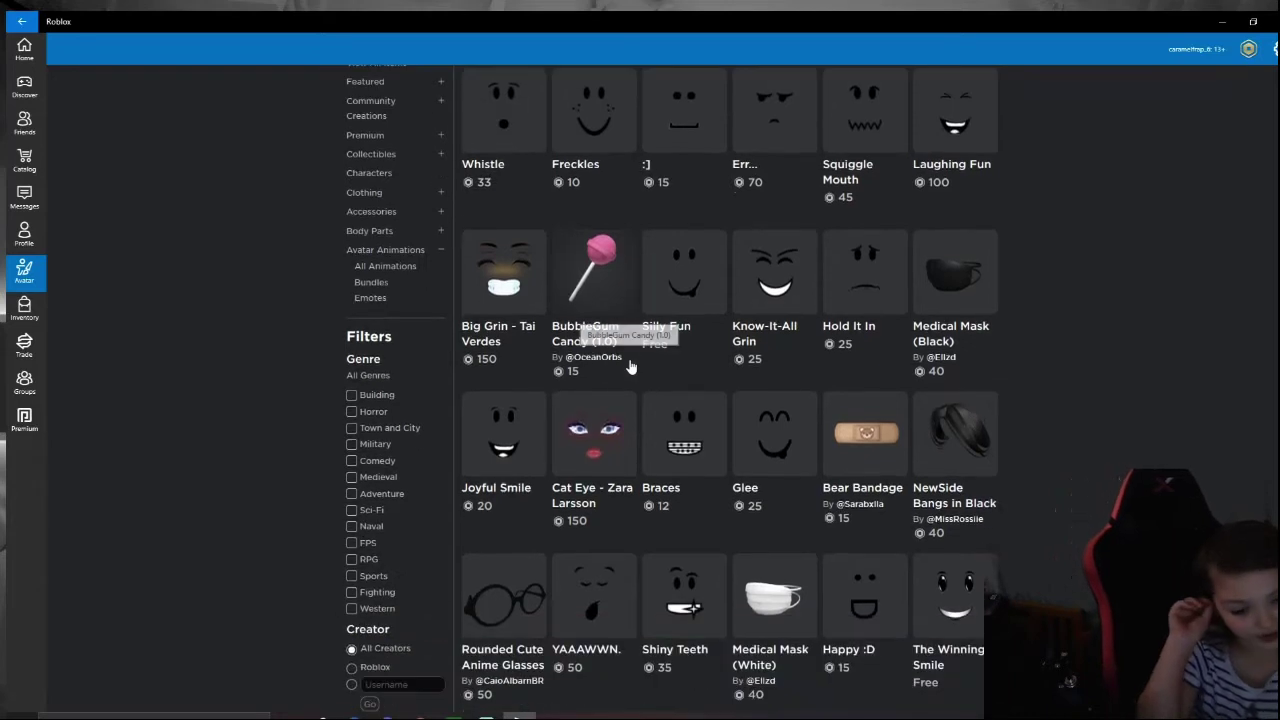
scroll(640, 348, down, 1)
scroll(640, 348, down, 1)
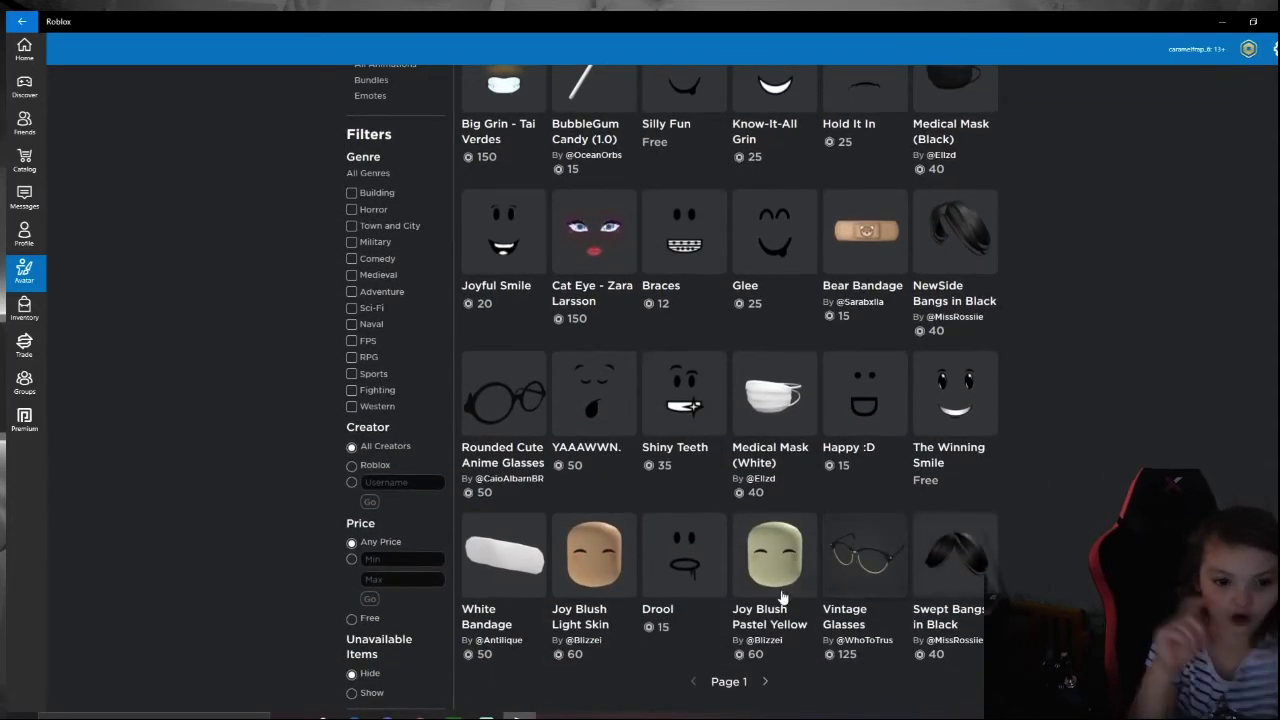
Page through the faces search results from page 2 to page 5.
click(762, 684)
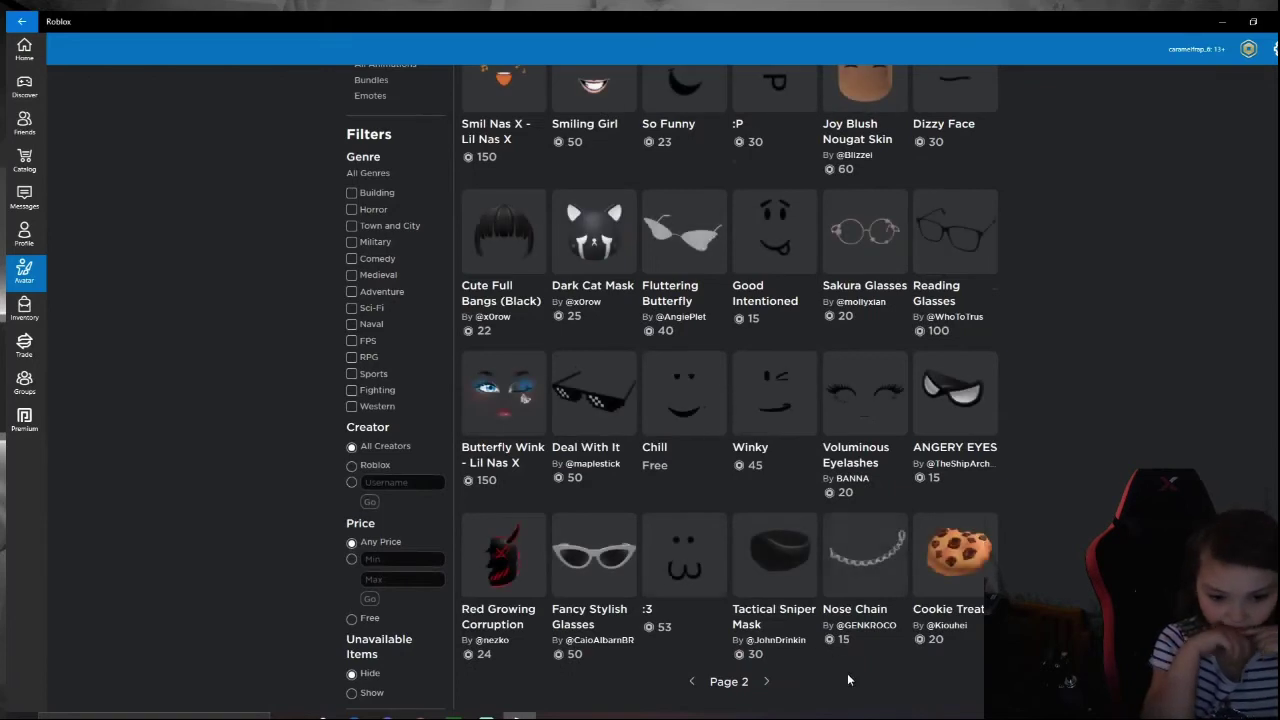
scroll(847, 653, up, 1)
scroll(847, 650, up, 1)
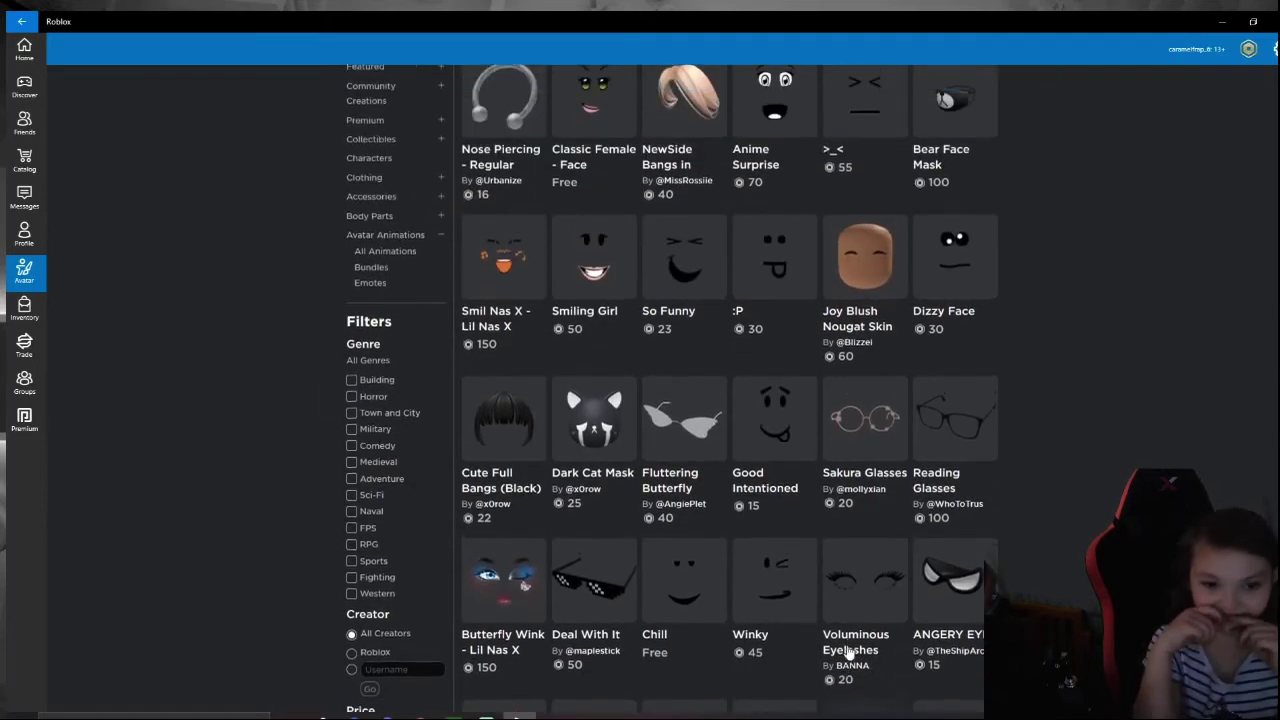
scroll(847, 648, up, 1)
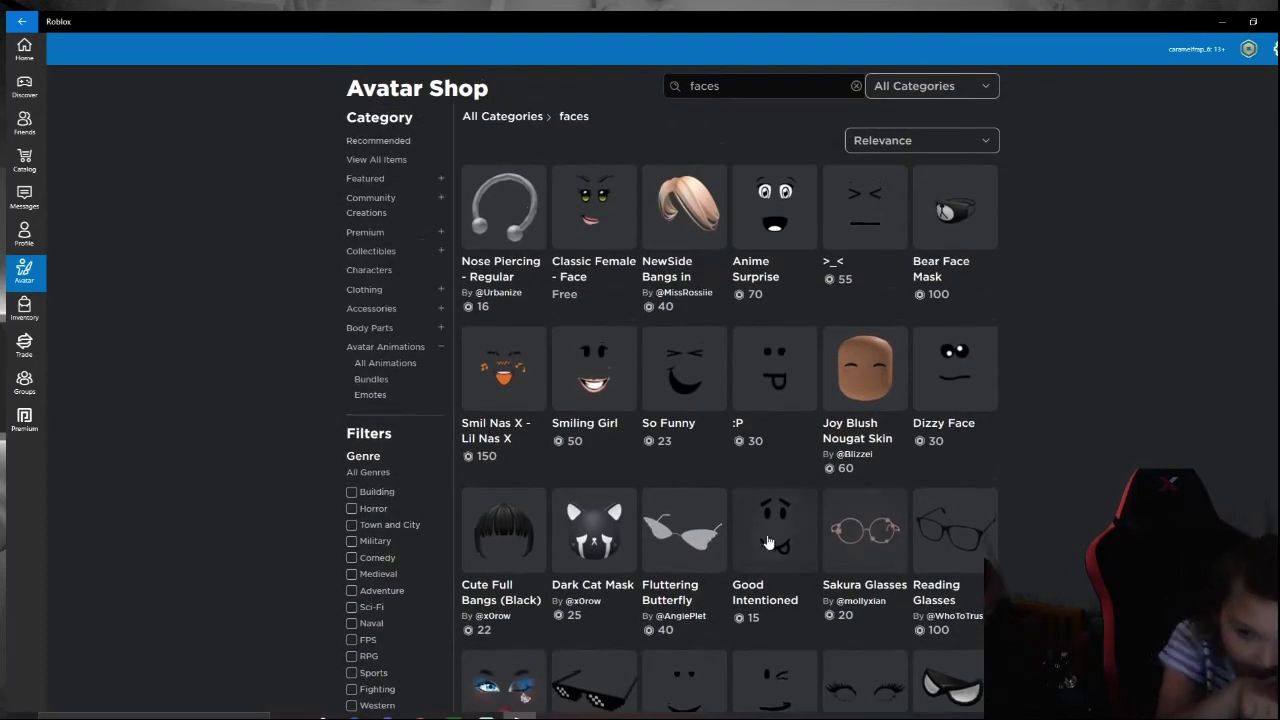
scroll(722, 700, down, 3)
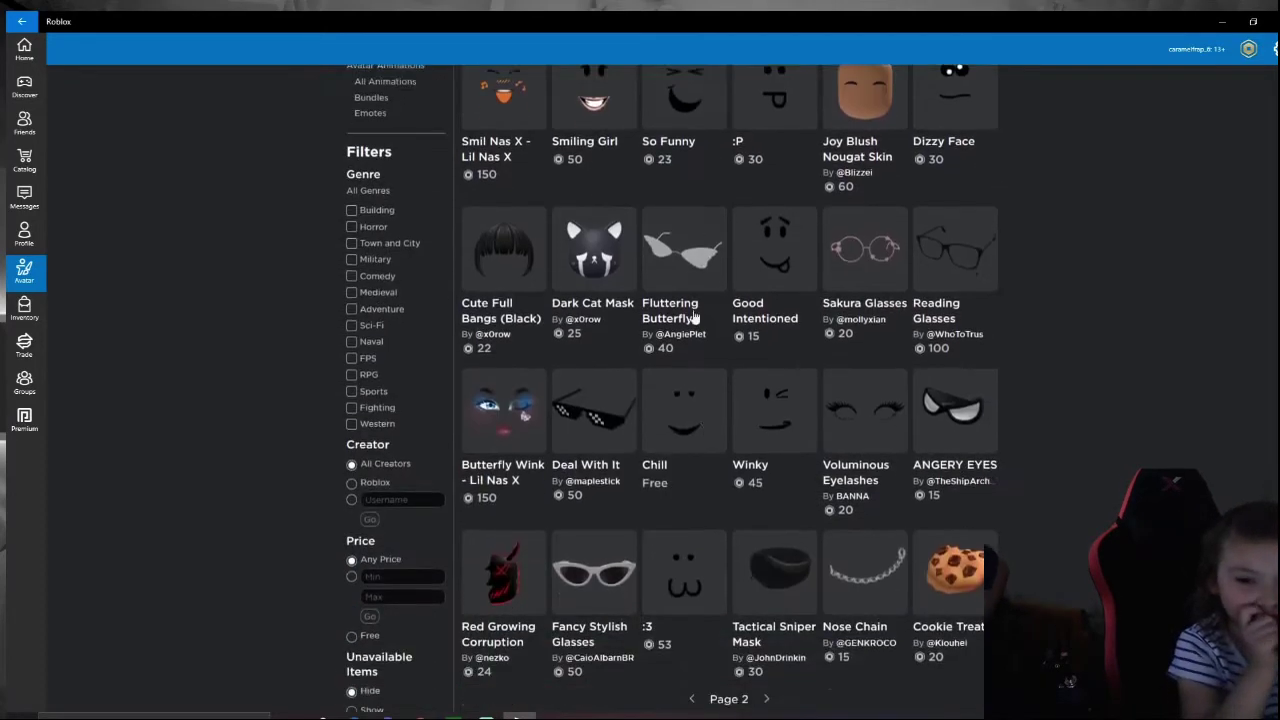
click(765, 684)
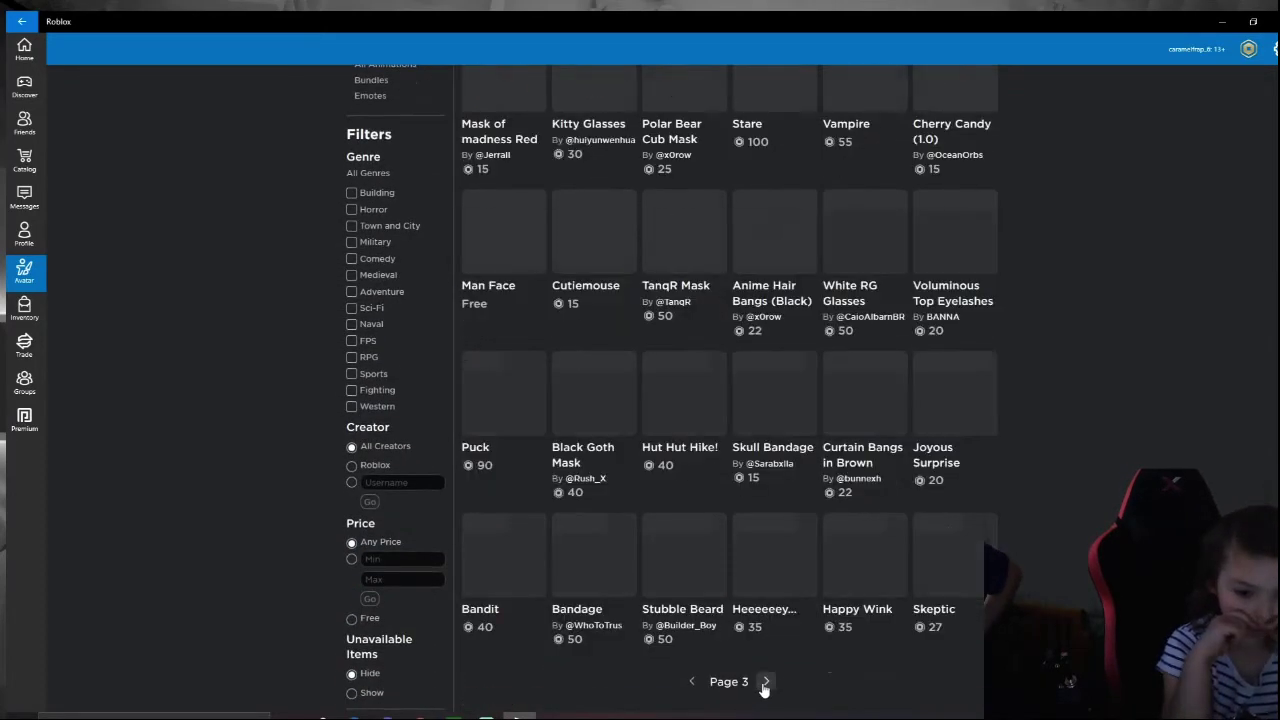
scroll(765, 688, up, 2)
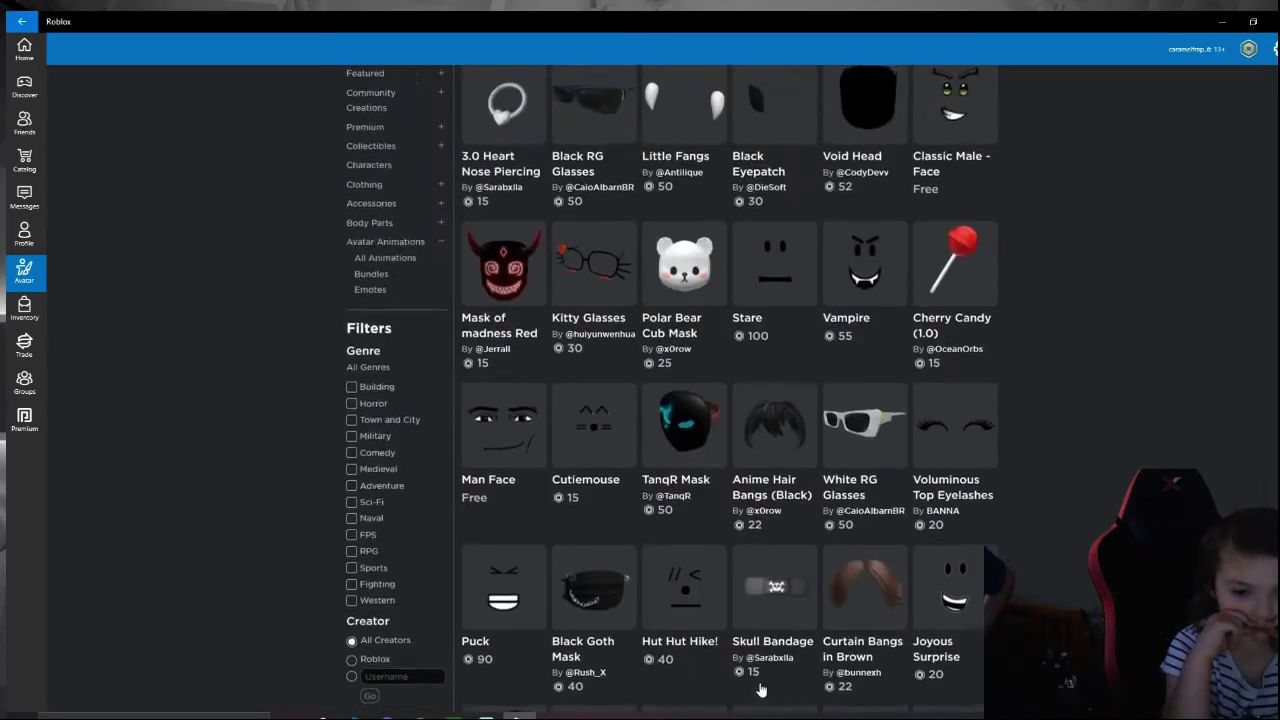
scroll(758, 672, up, 1)
scroll(735, 665, down, 3)
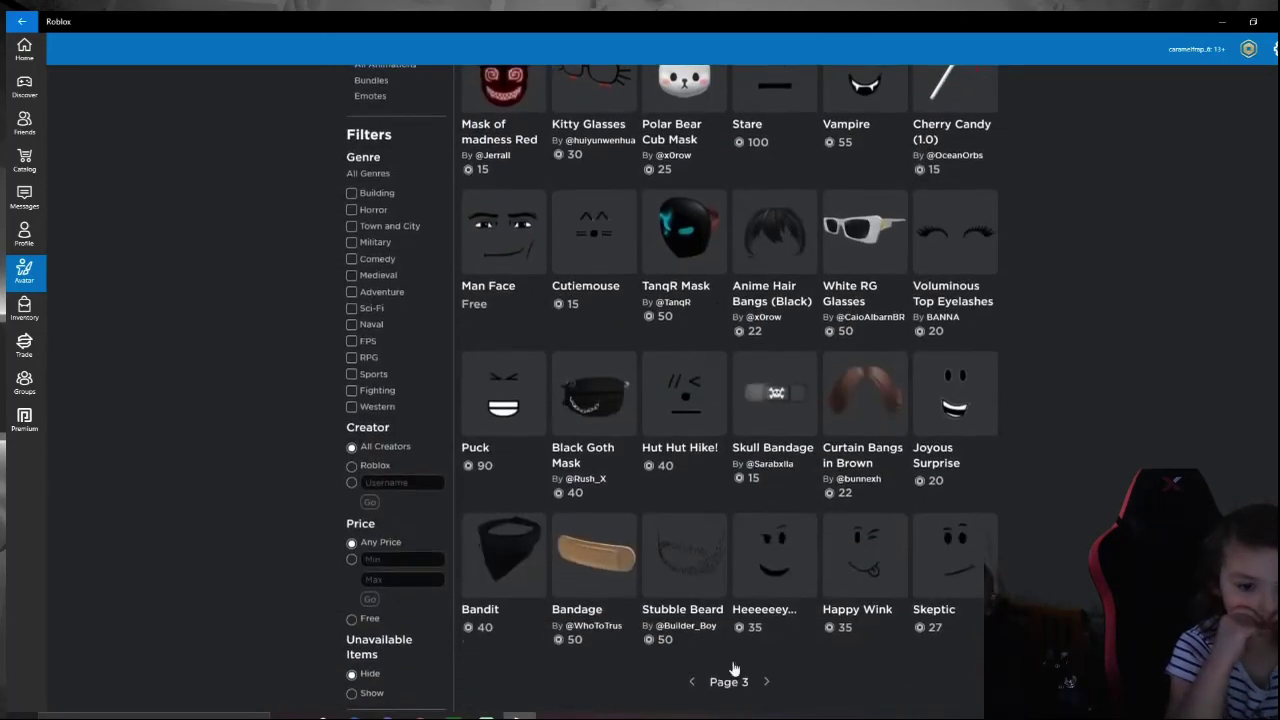
click(767, 682)
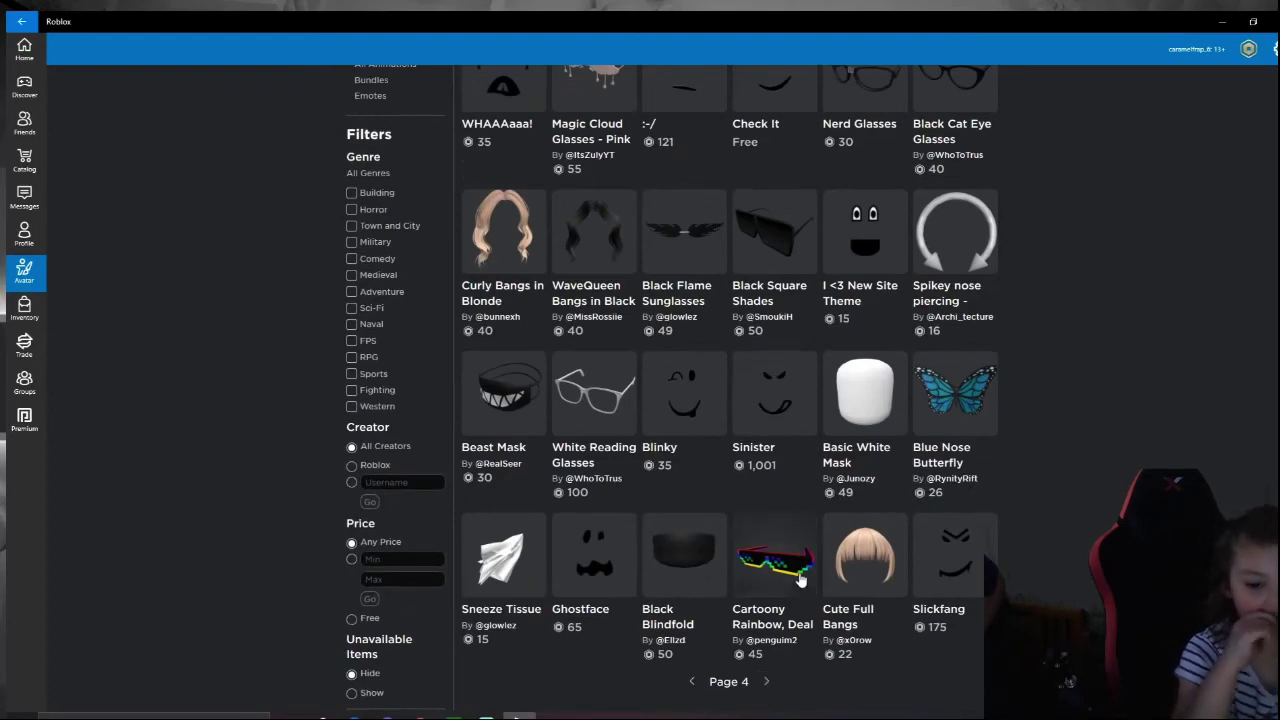
scroll(800, 575, up, 1)
scroll(800, 540, up, 2)
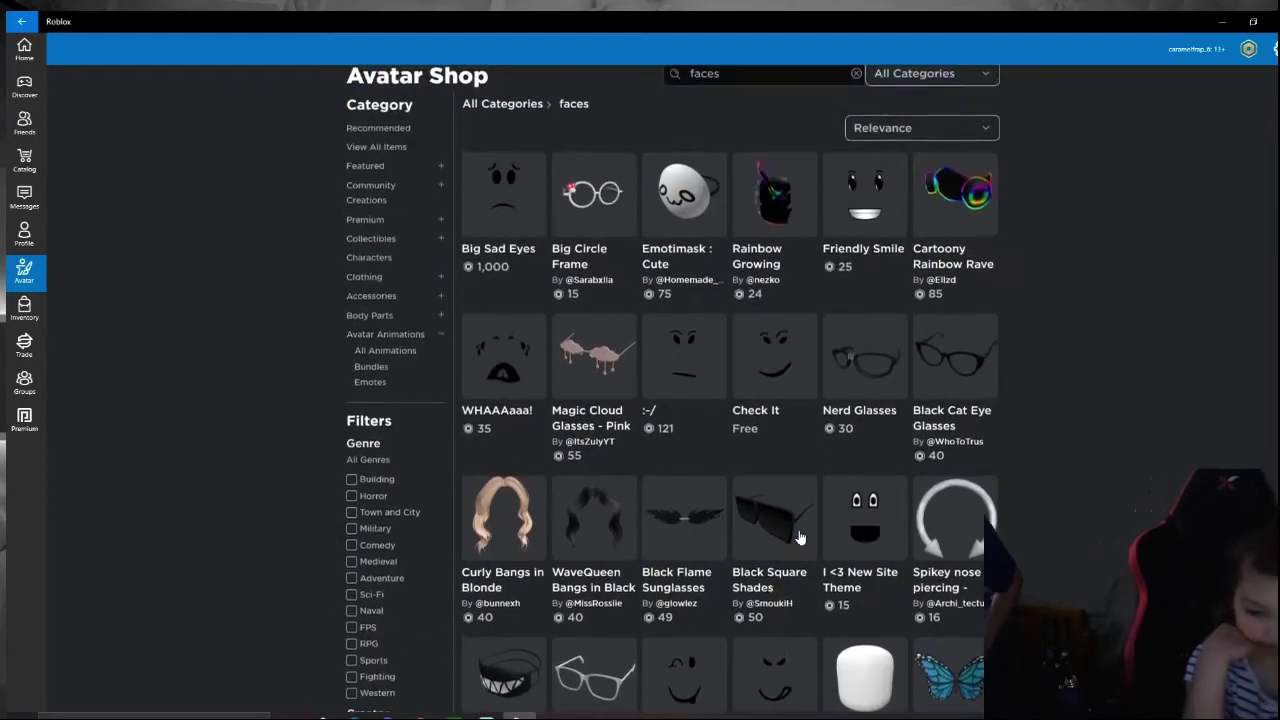
scroll(650, 390, down, 1)
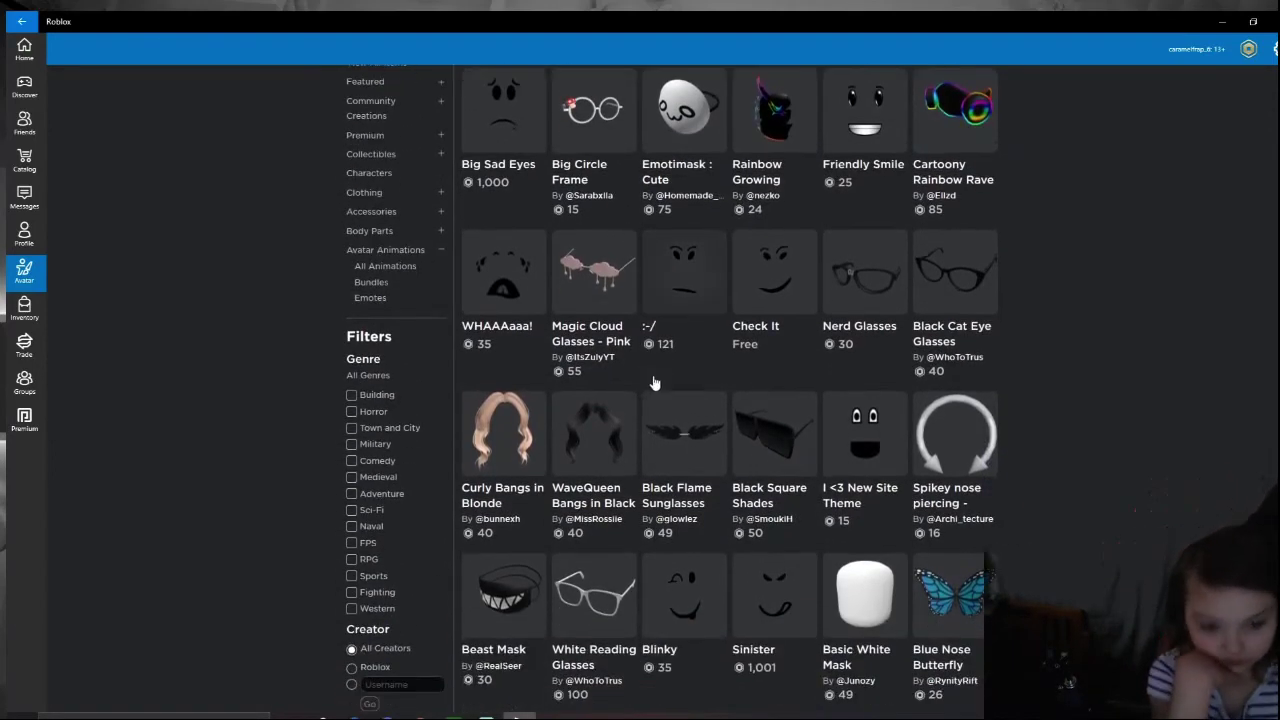
scroll(654, 383, down, 2)
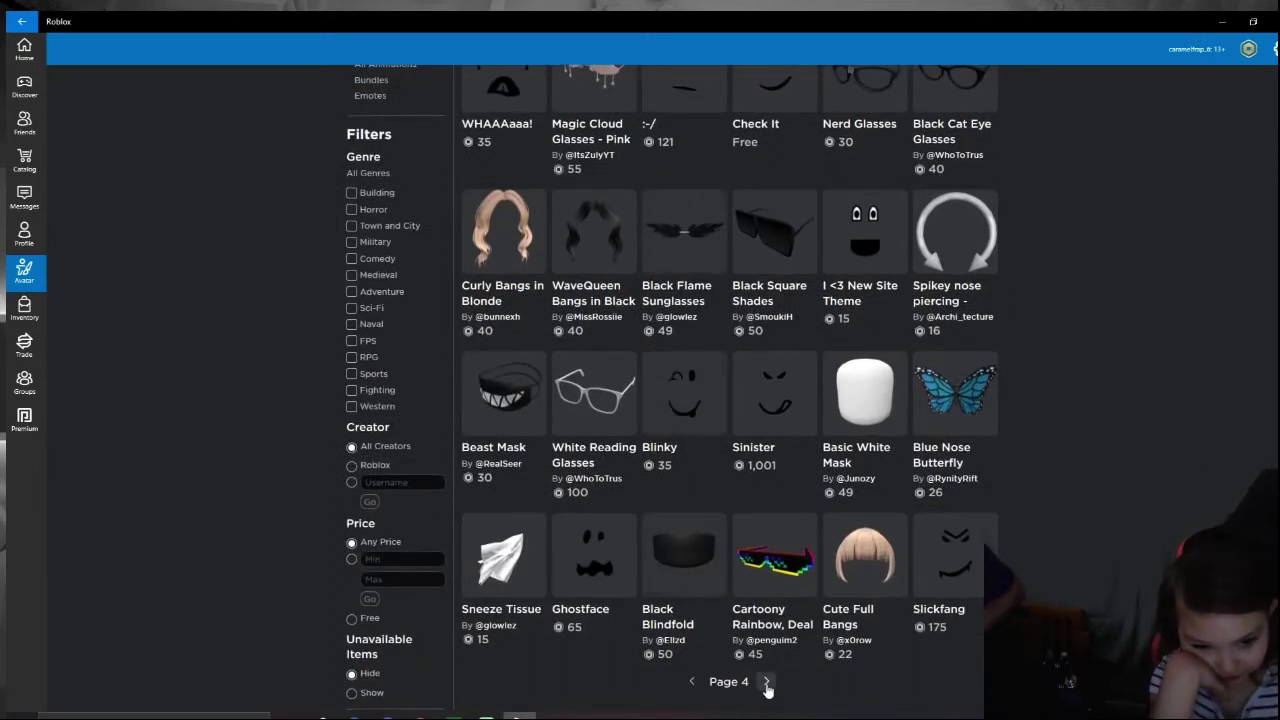
click(767, 682)
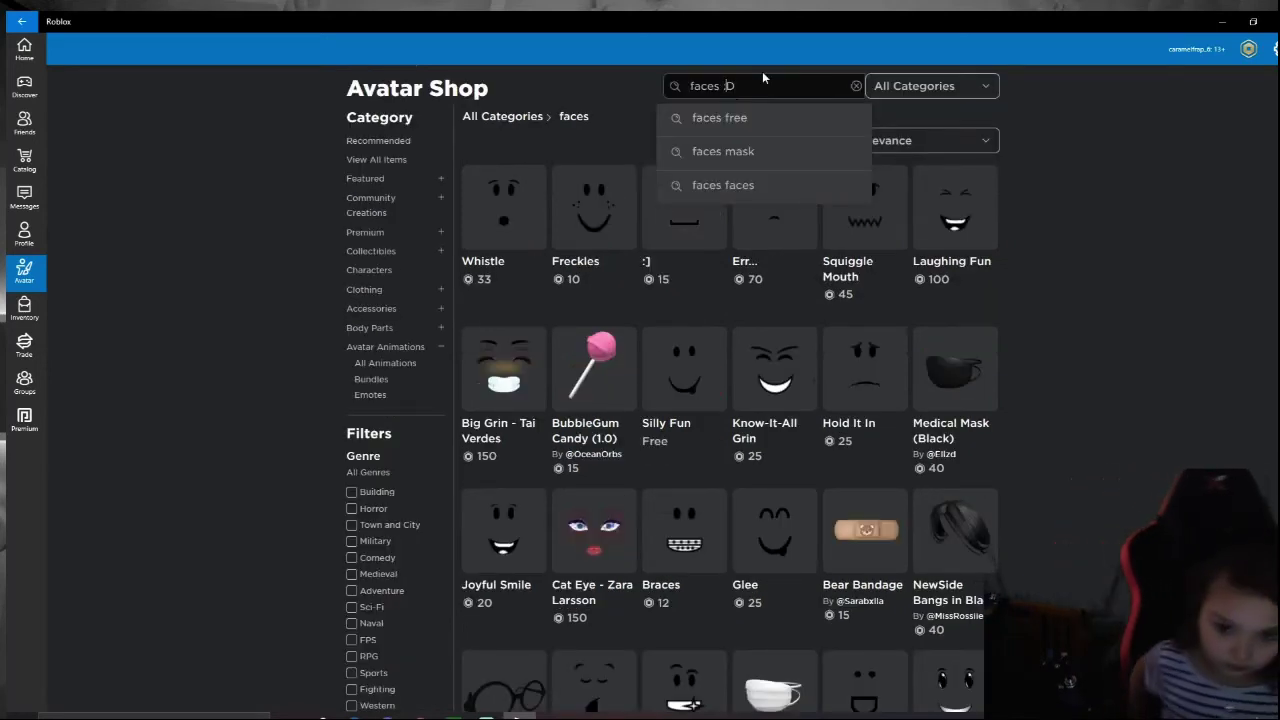
After a brief 'faces :D' search, buy the Freckles face for 10 Robux.
key(Return)
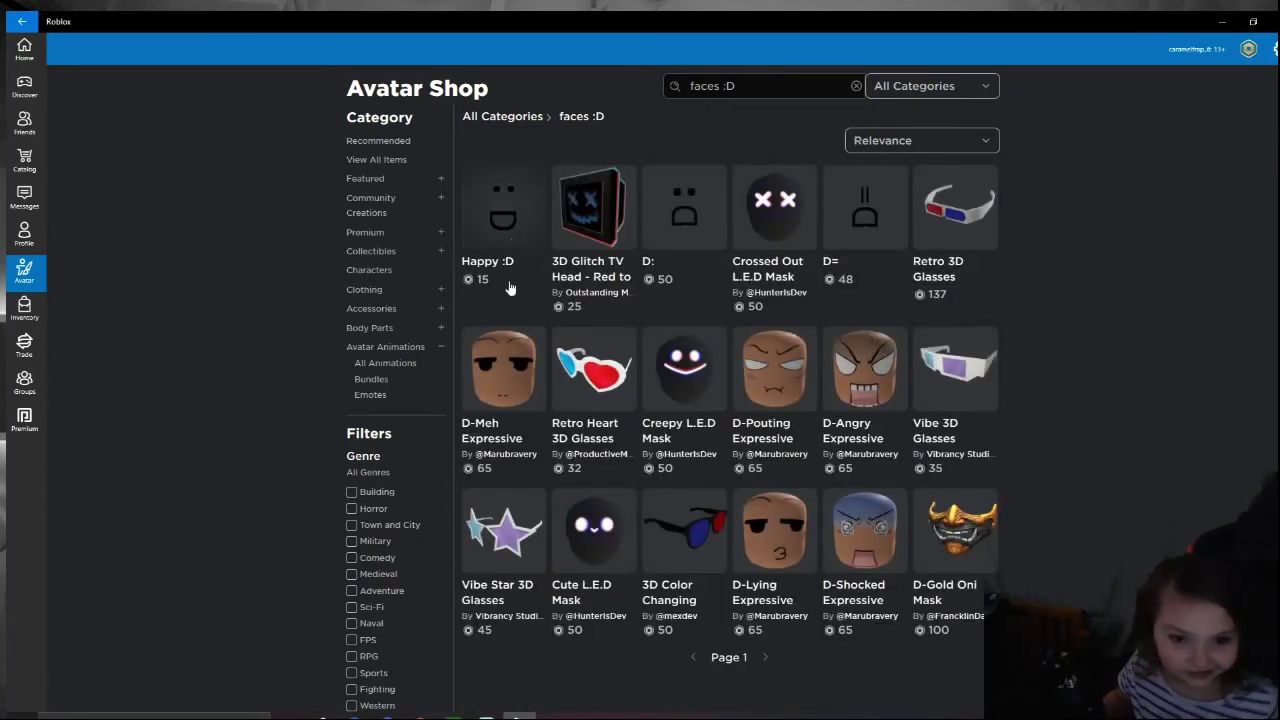
click(22, 24)
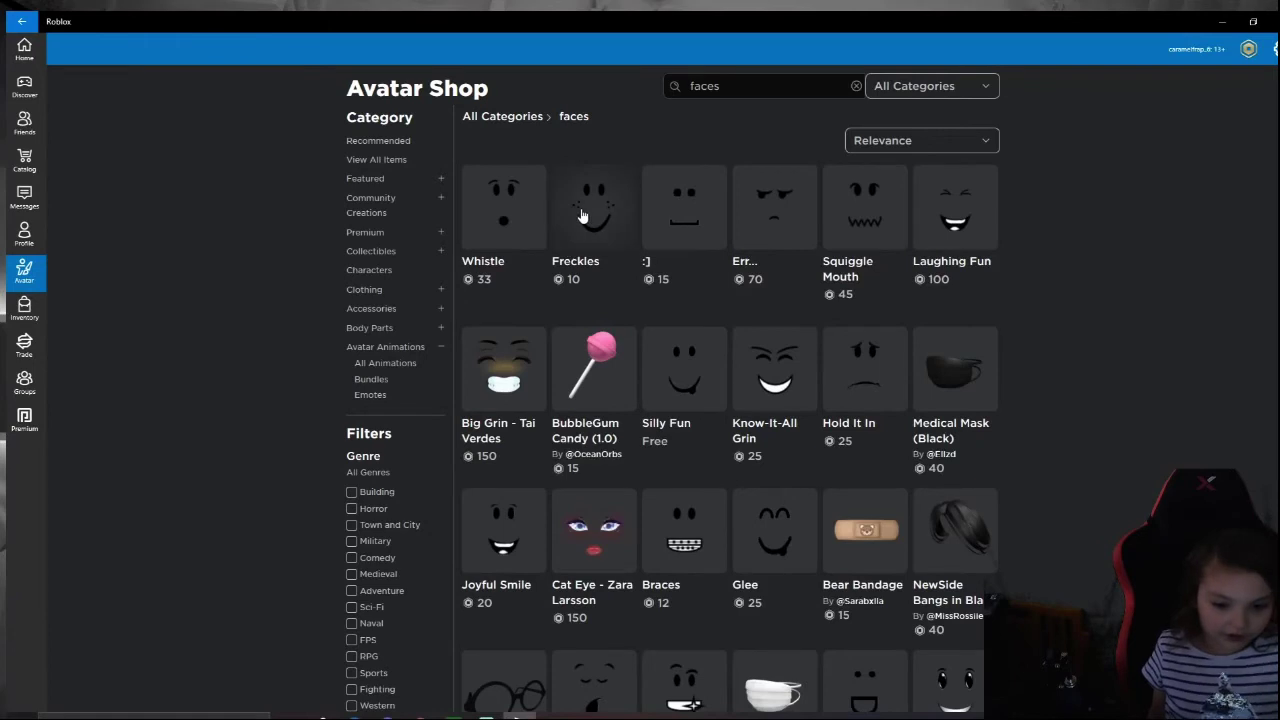
click(575, 255)
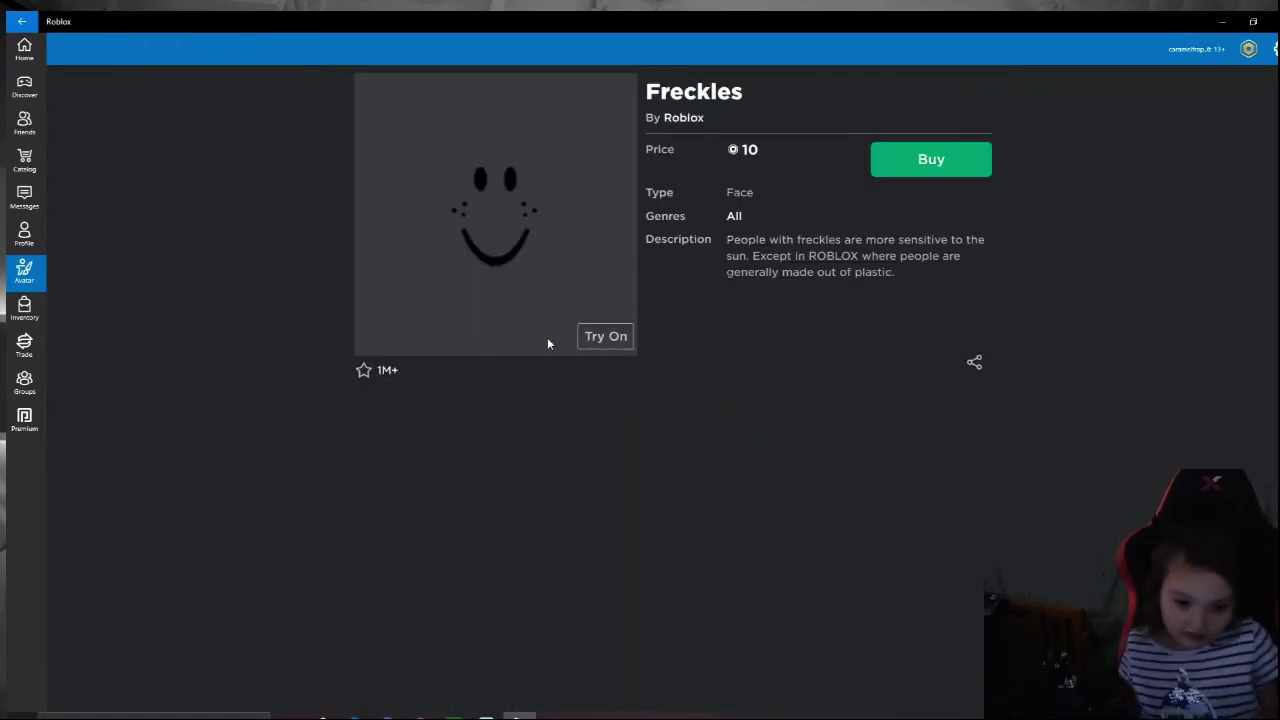
click(903, 162)
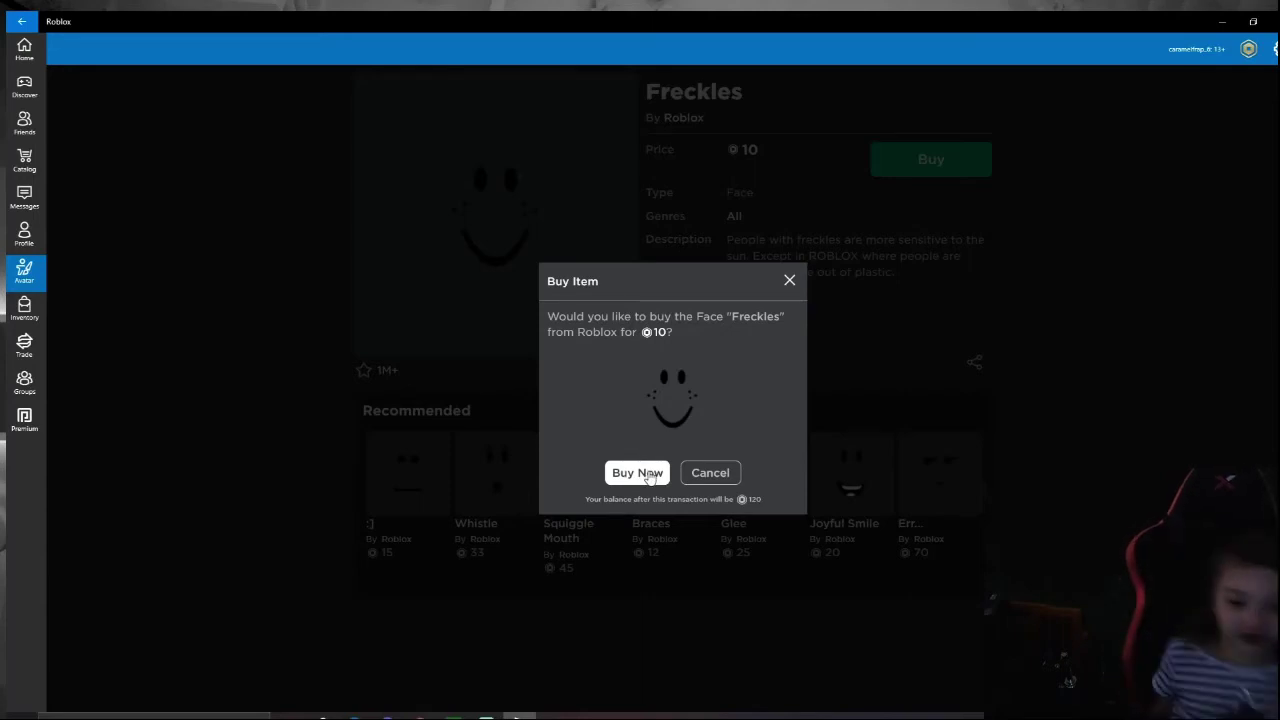
click(299, 155)
click(18, 21)
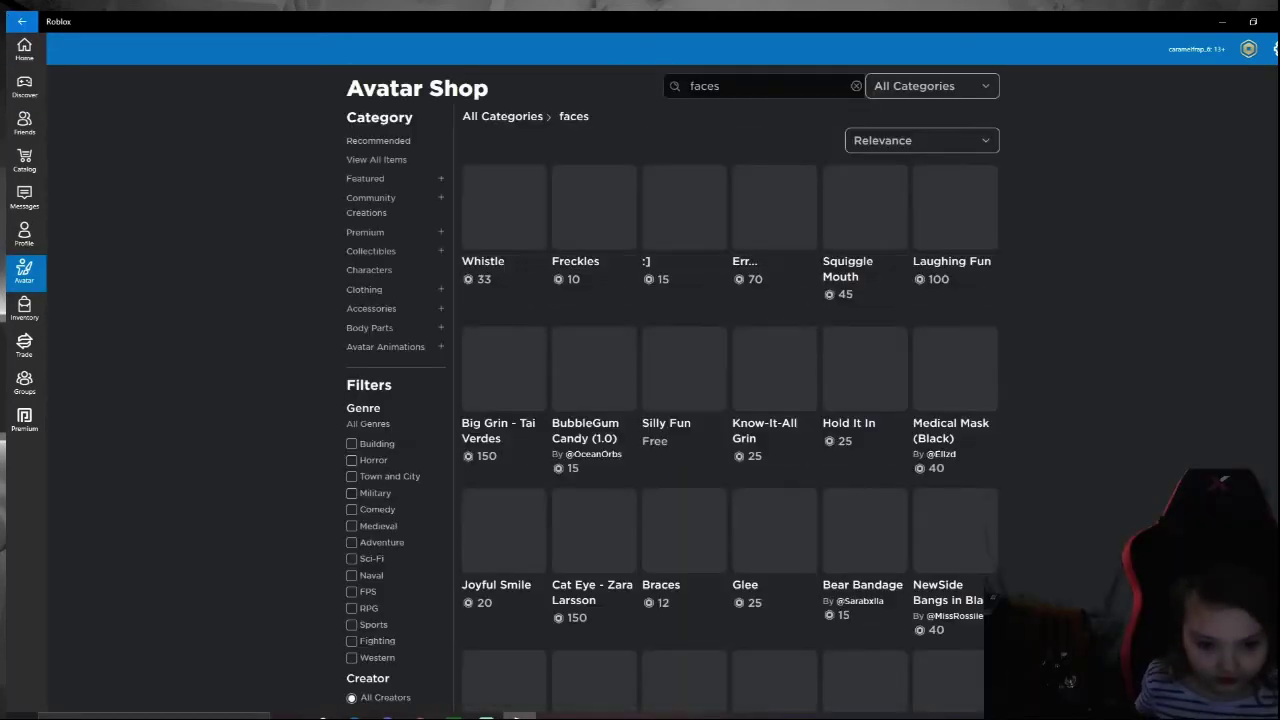
Search the shop for glasses and try on the Fluttering Butterfly Glasses White.
key(BackSpace)
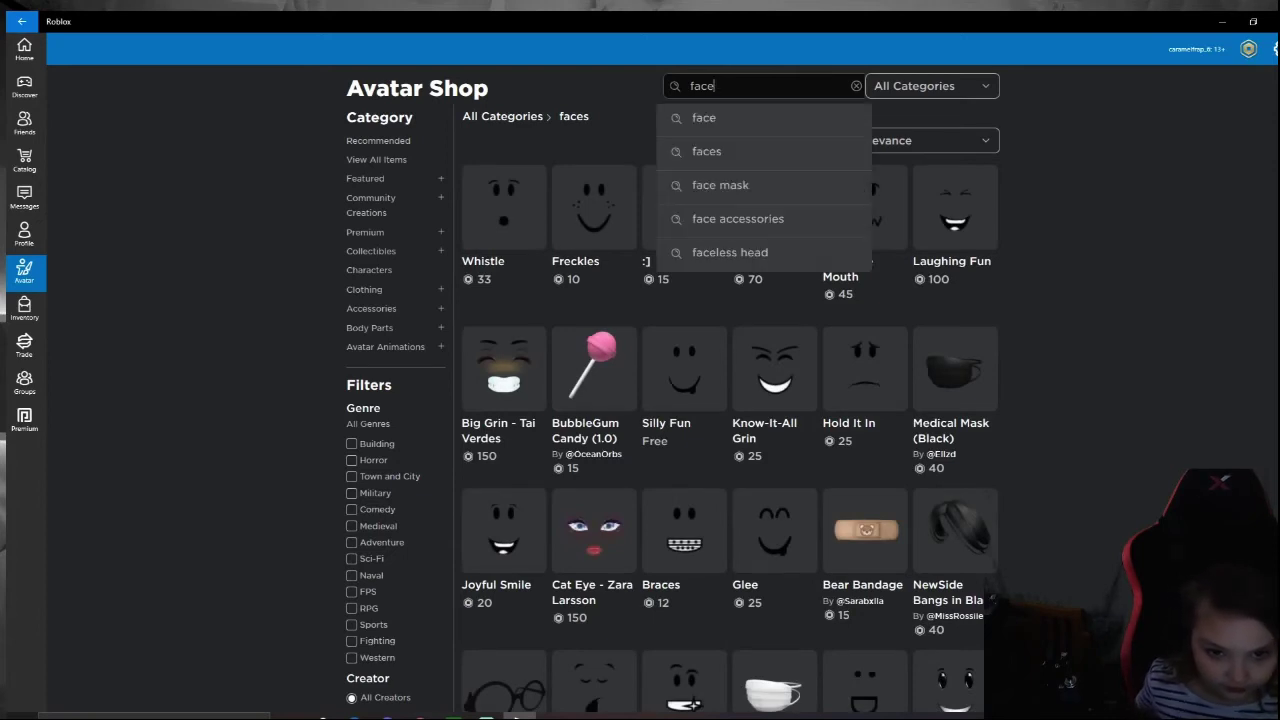
key(BackSpace)
text(g)
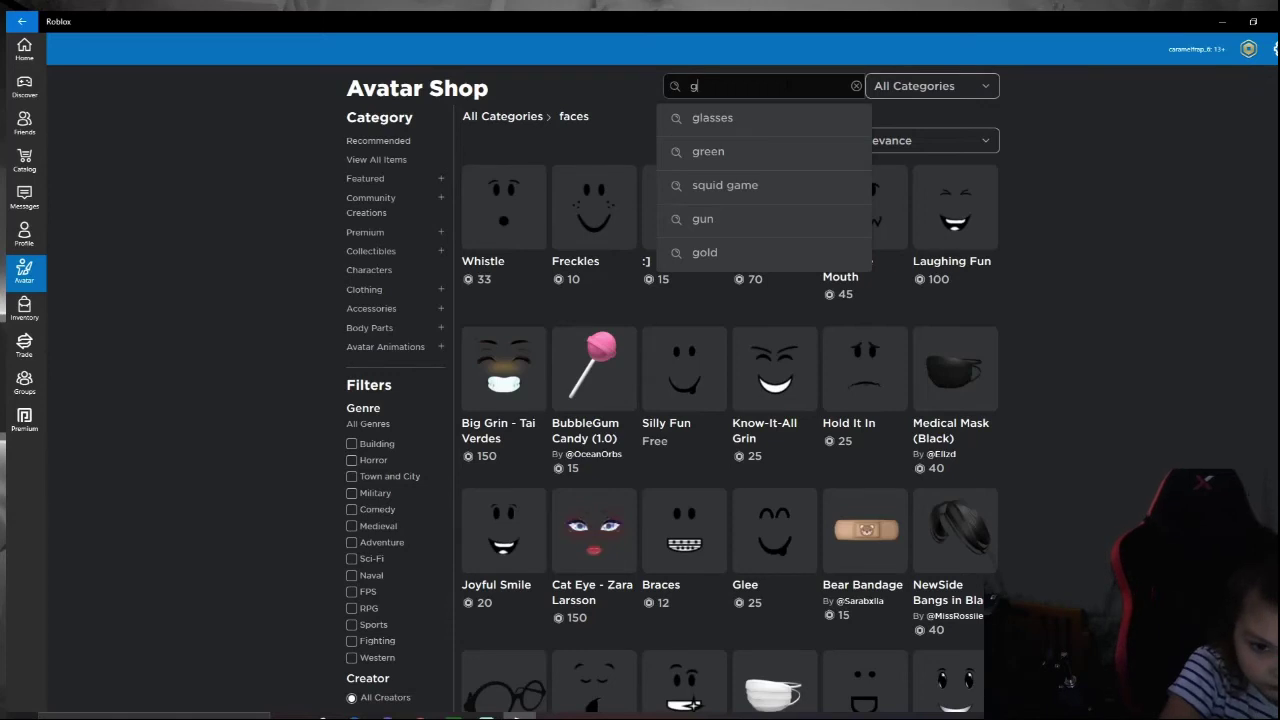
click(724, 131)
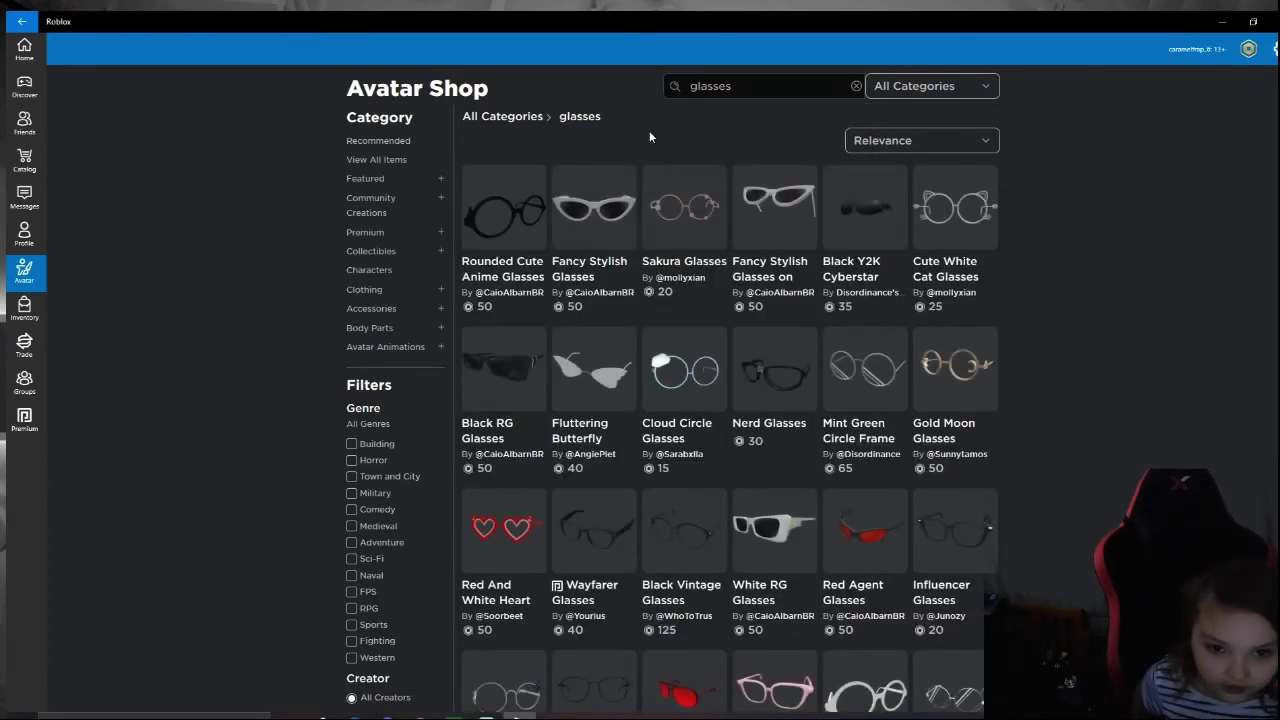
click(598, 381)
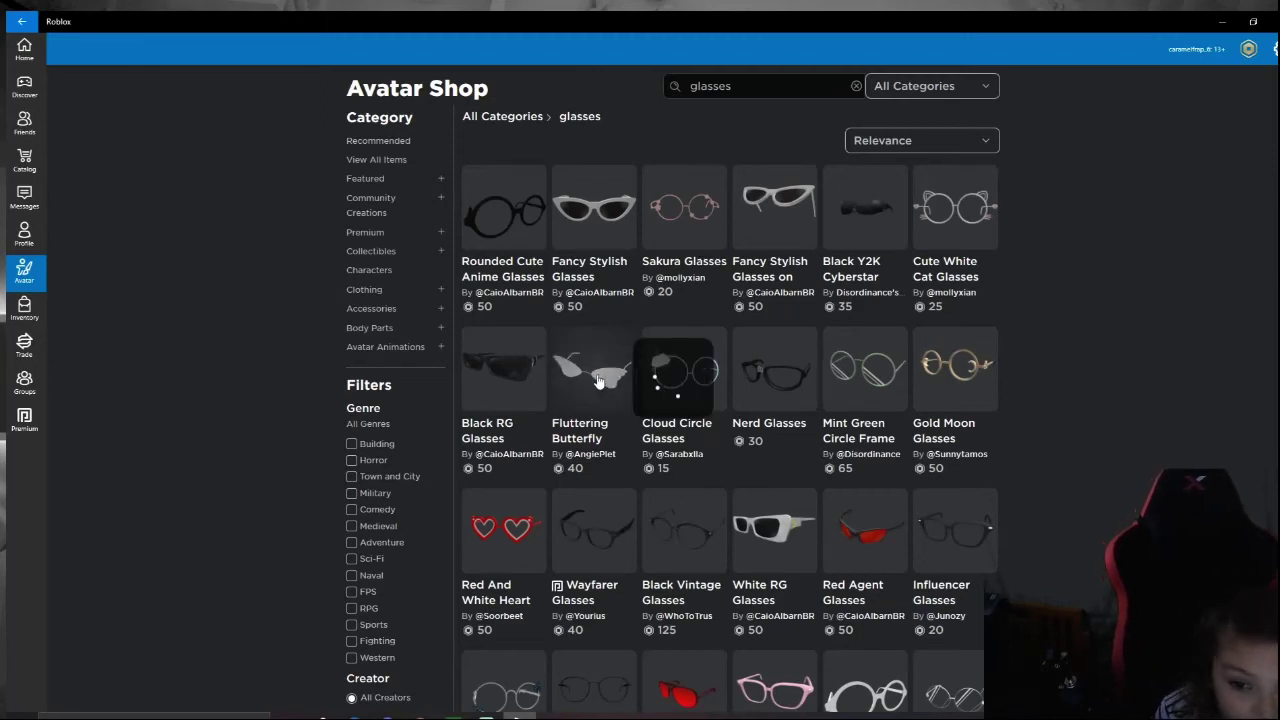
click(565, 342)
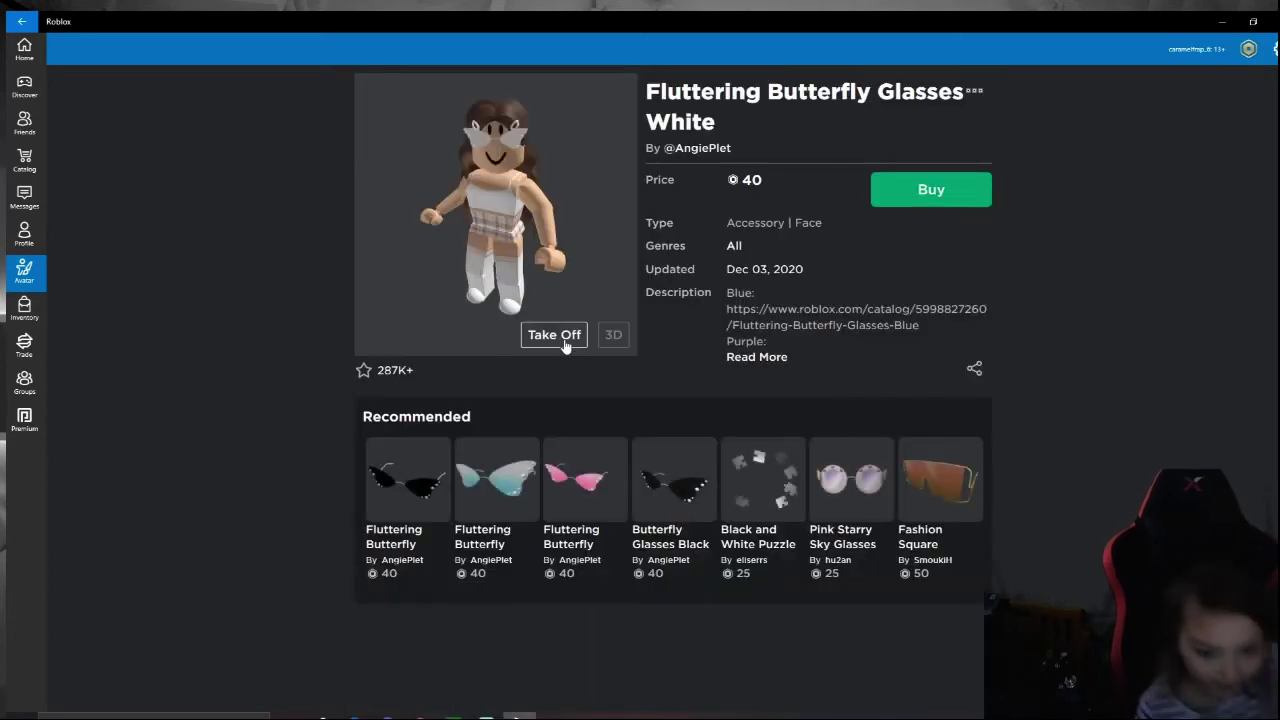
Try on the pink Fluttering Butterfly Glasses, then the black variant instead.
click(584, 494)
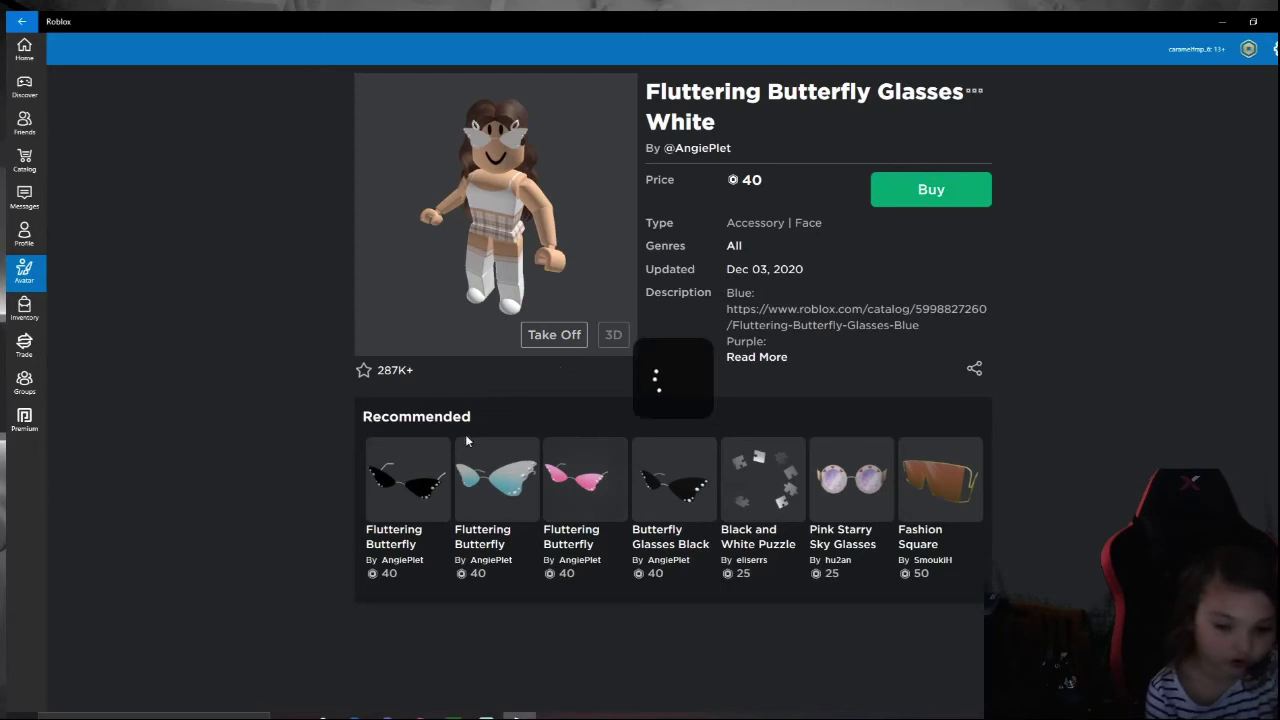
click(549, 340)
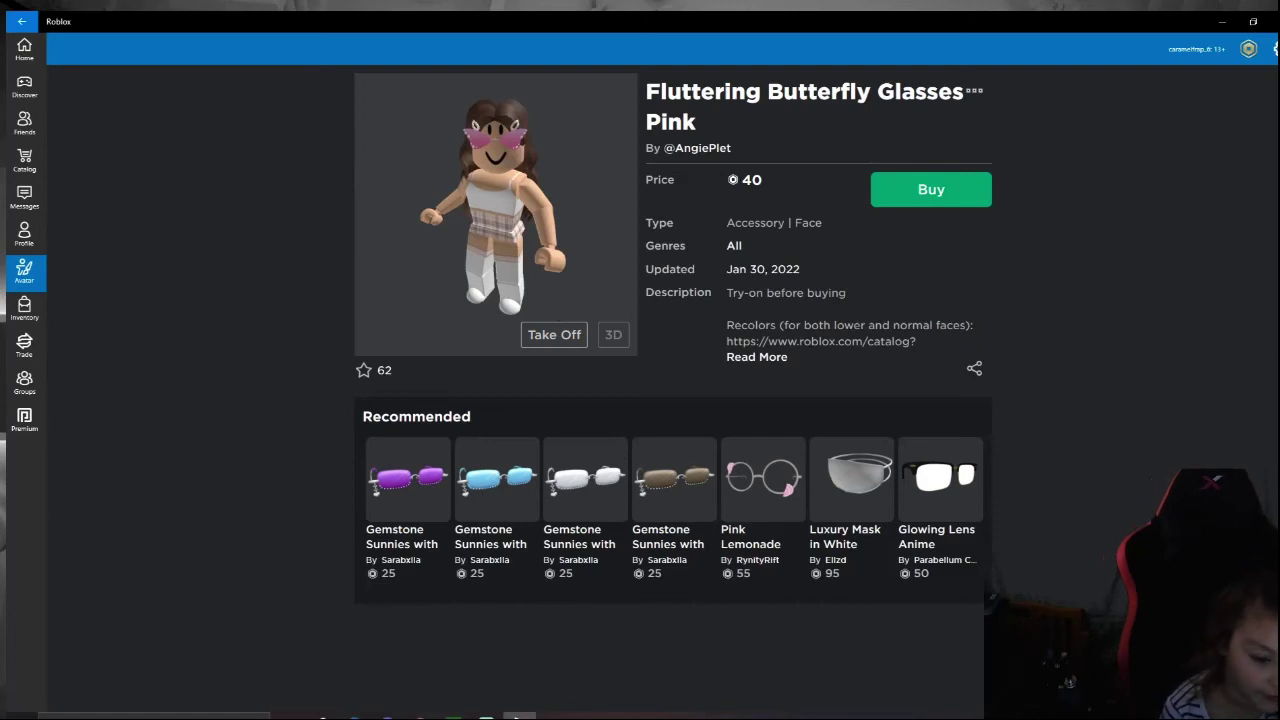
click(8, 16)
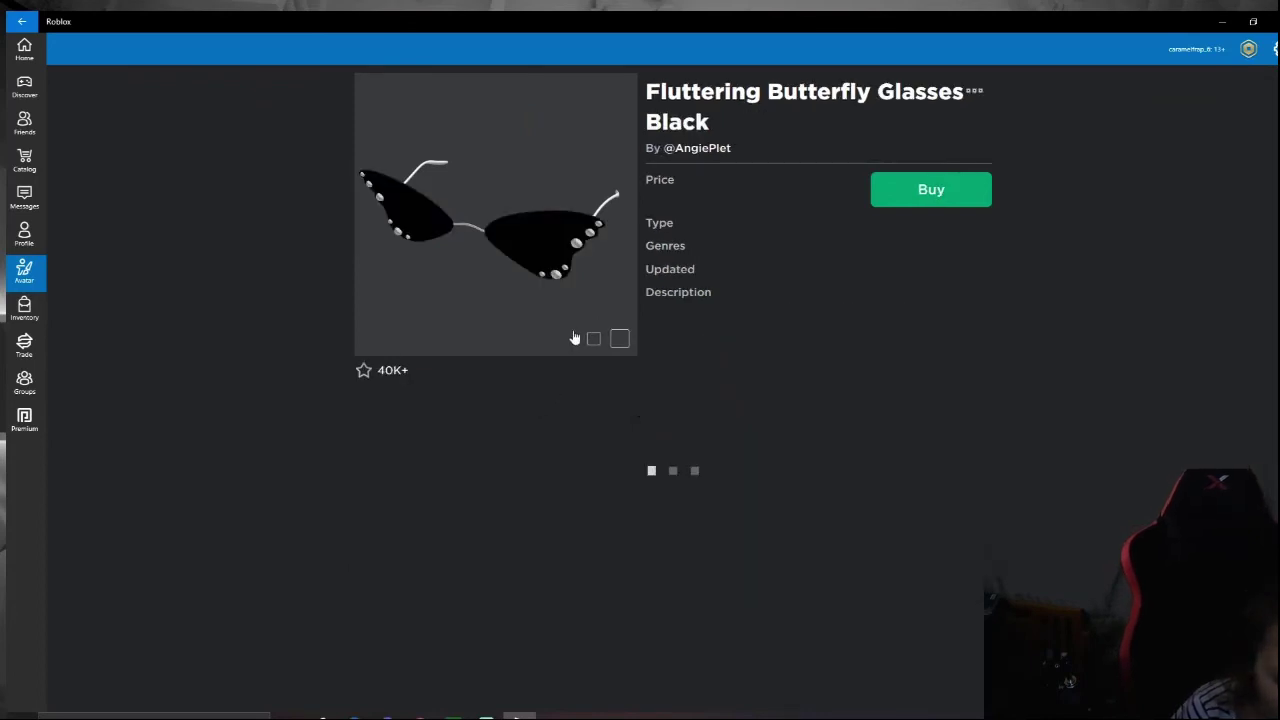
click(566, 335)
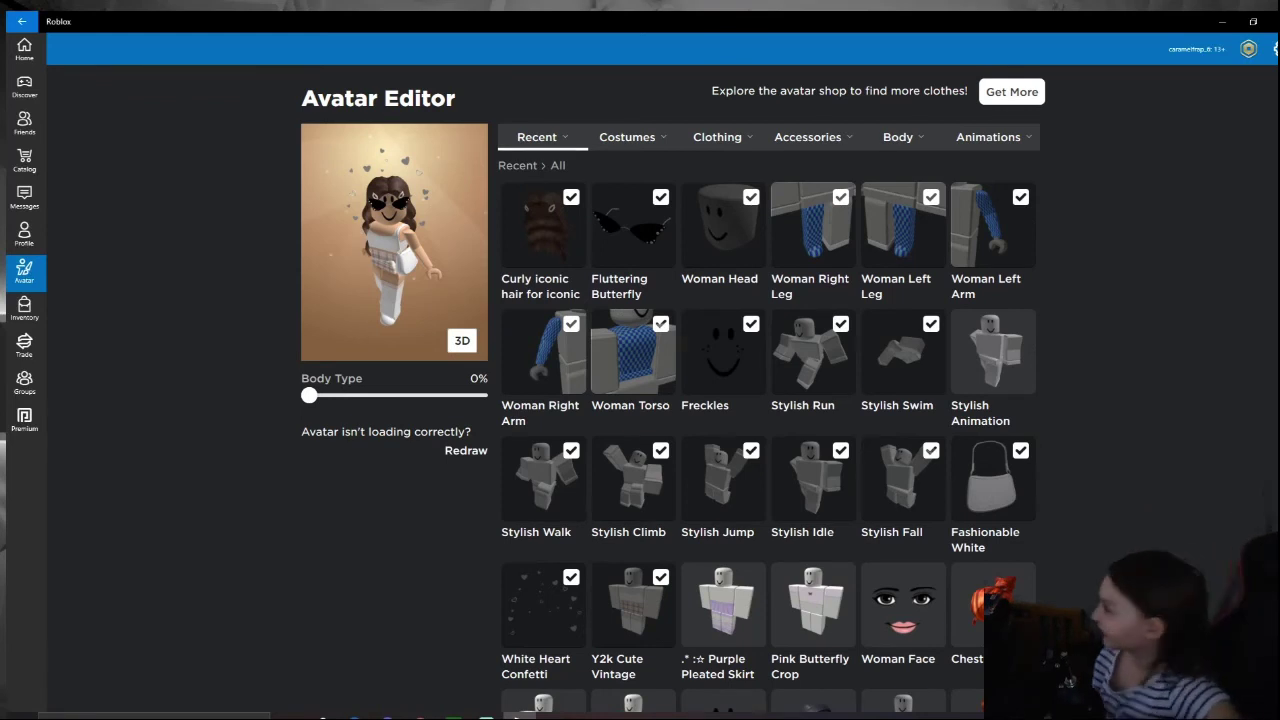
scroll(728, 543, down, 2)
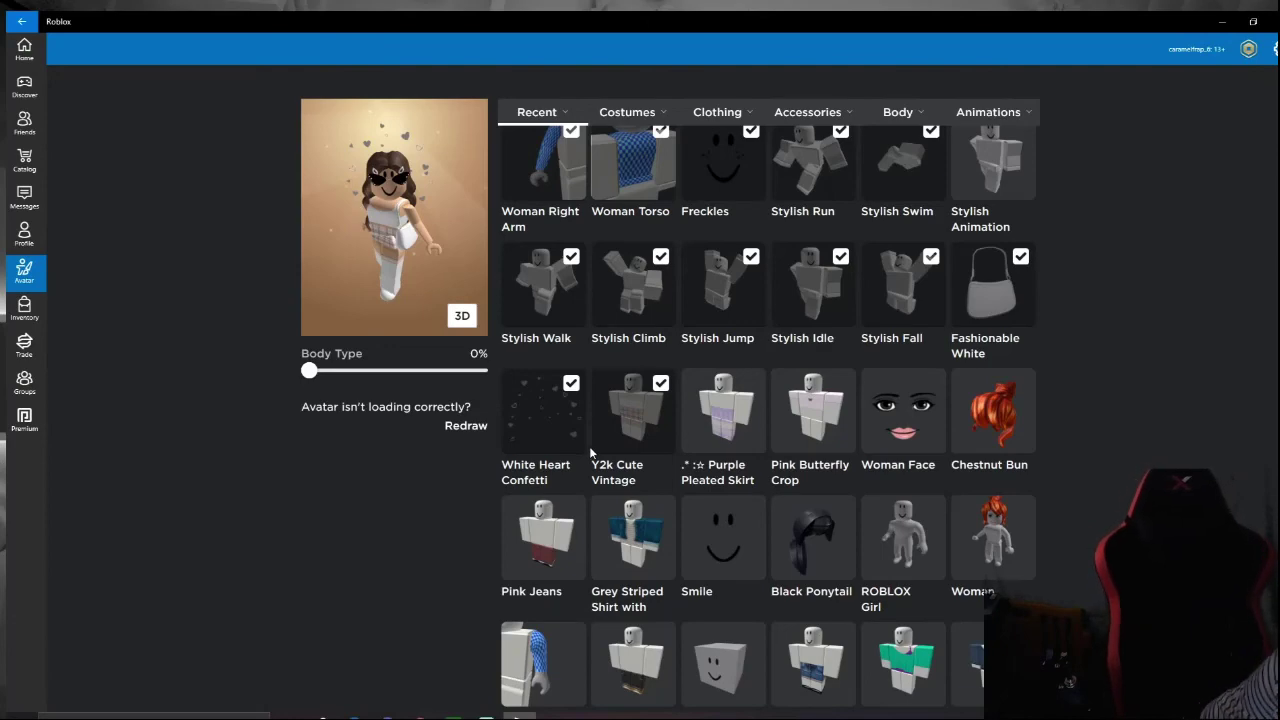
scroll(589, 446, down, 3)
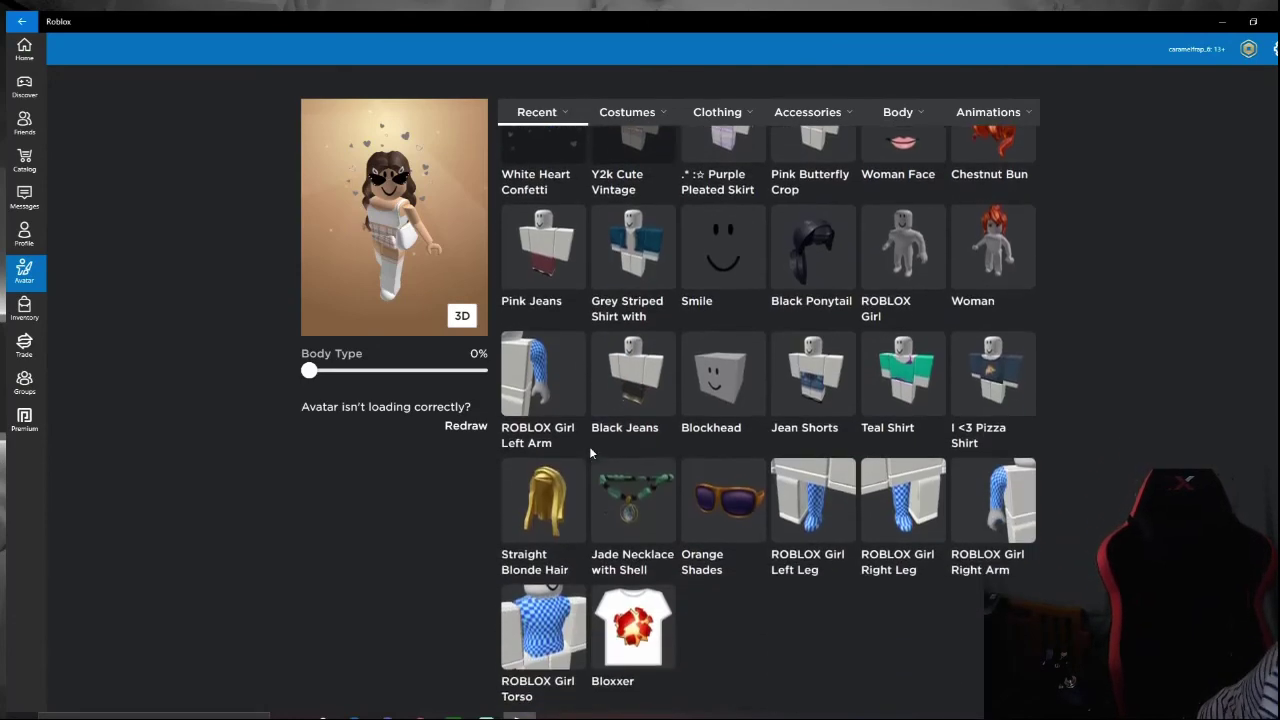